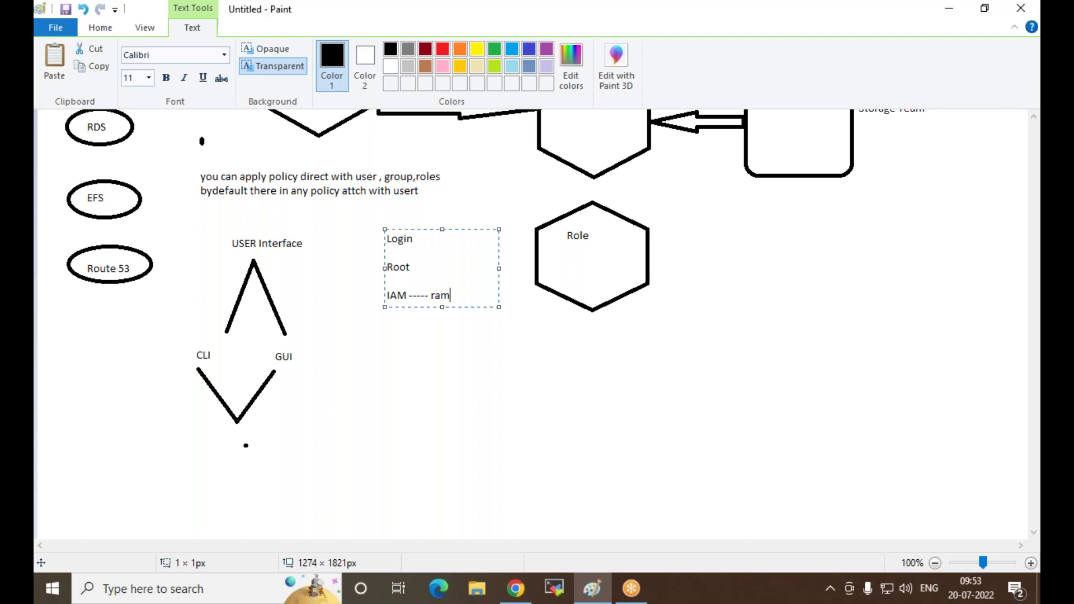
Step: Start a new line under 'IAM ----- ram' and type 'account ID :-'
key(Return)
key(Return)
text(account ID)
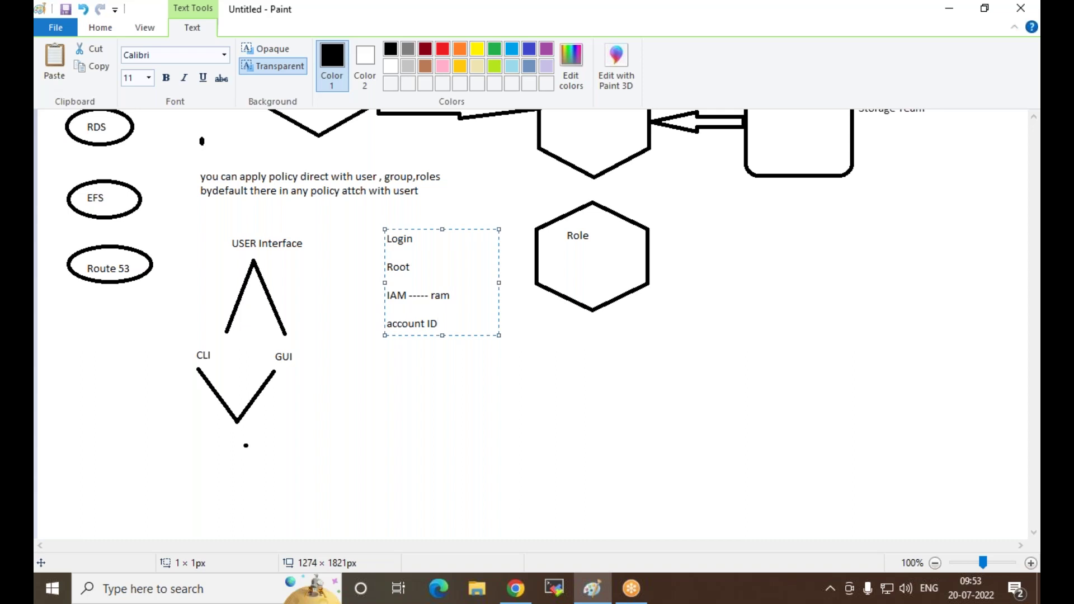
text( :-)
Step: Switch to the console in Chrome and open IAM by searching for 'IAM'
click(515, 588)
click(316, 92)
text(I)
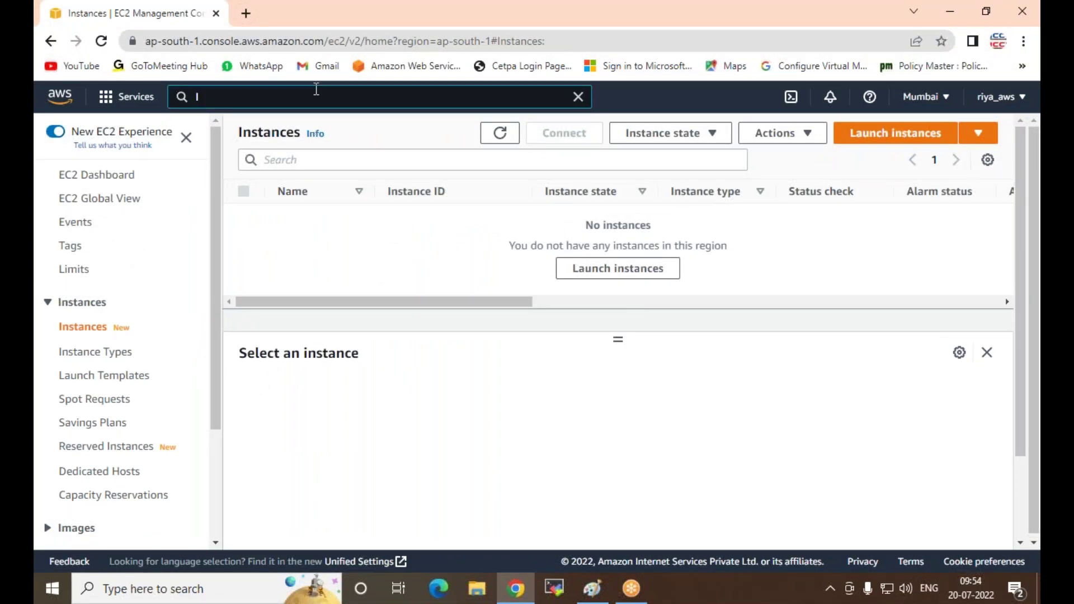
text(AM)
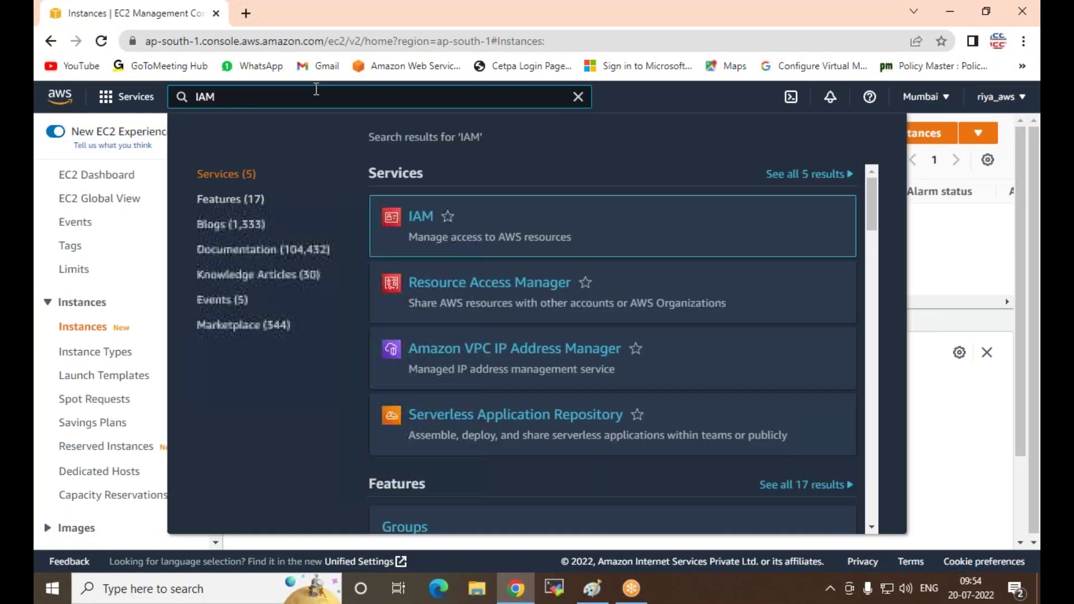
click(421, 224)
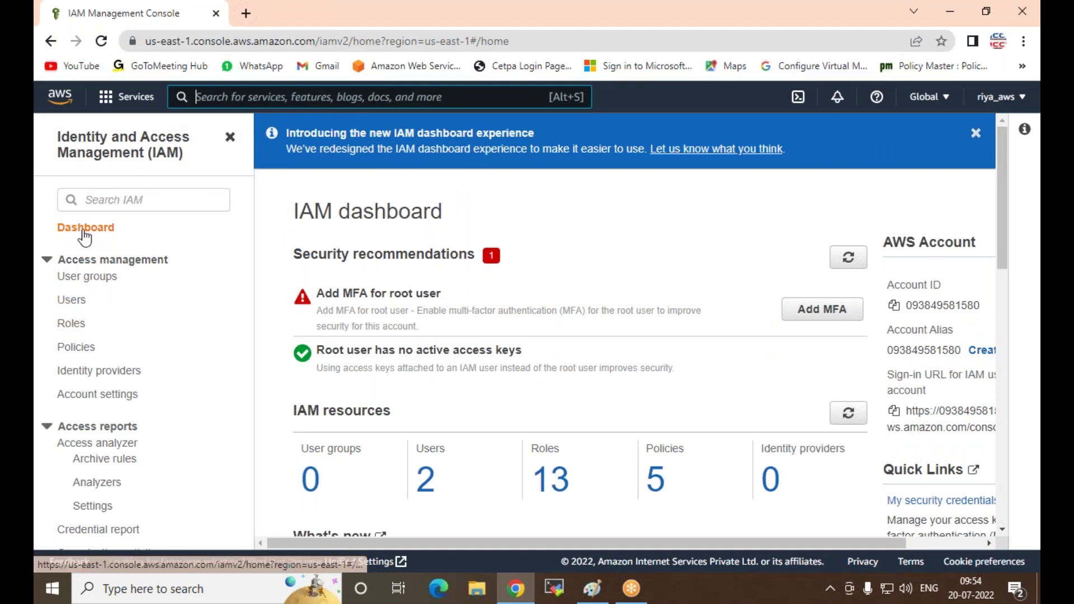
Step: Create the account alias 'rvinfosystem' on the IAM dashboard and save it
drag(388, 544, 506, 545)
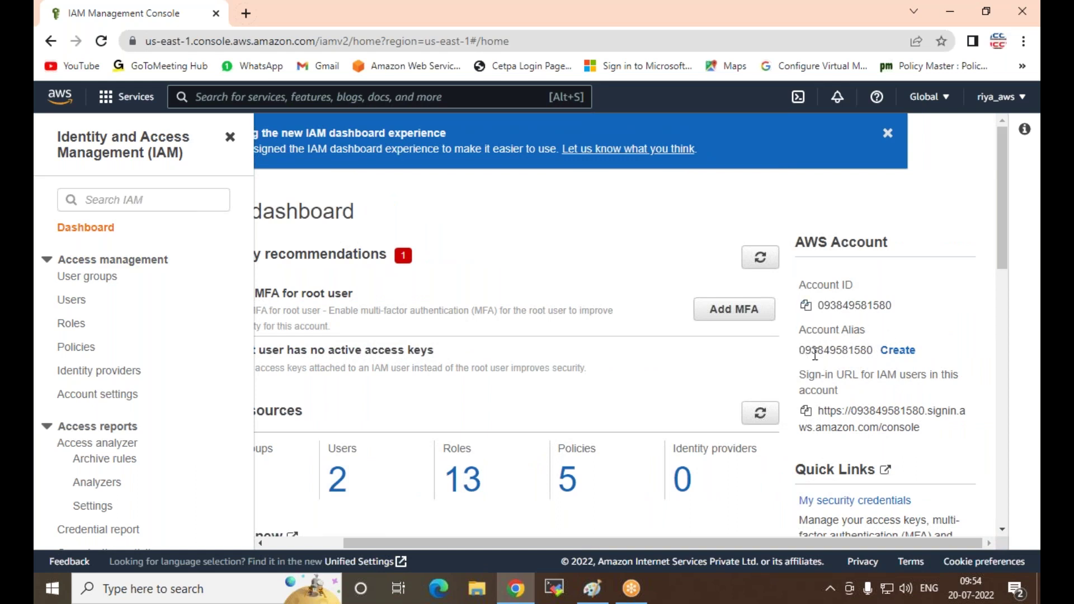
drag(796, 351, 874, 351)
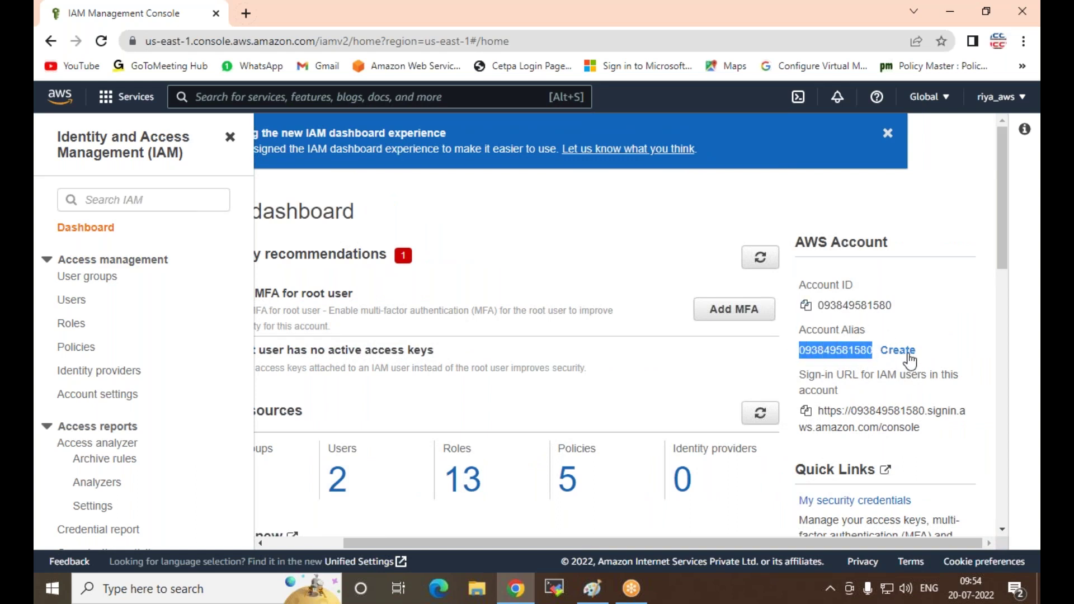
click(897, 351)
click(552, 318)
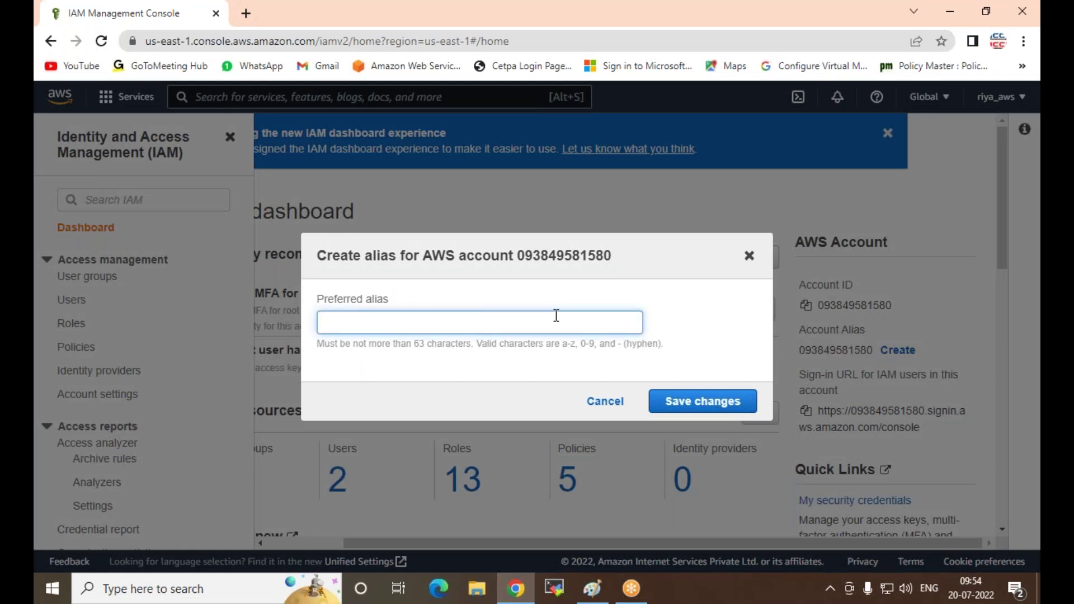
text(rvinfosystem)
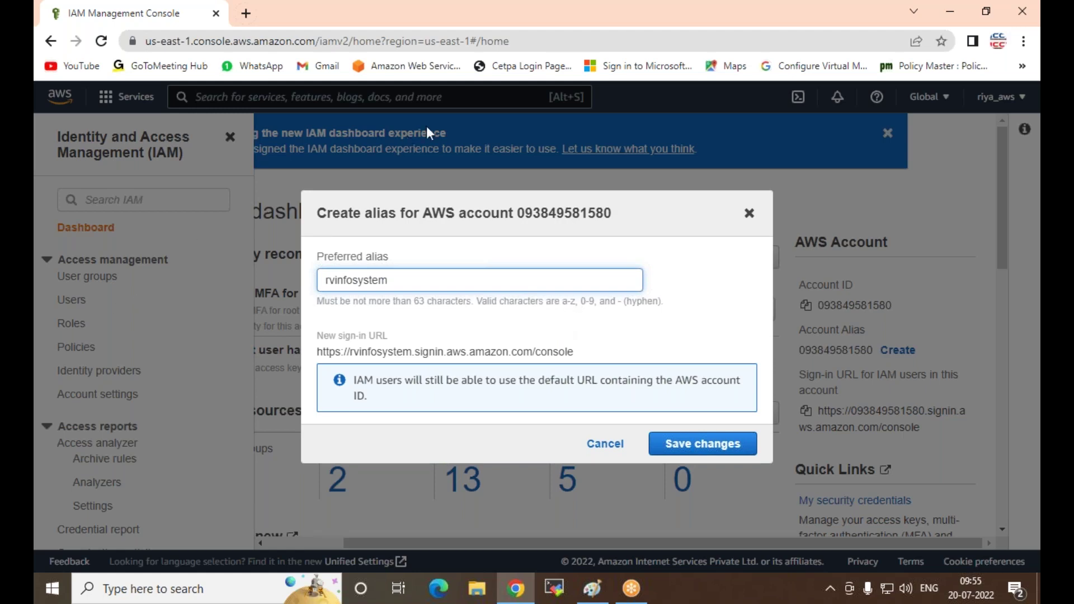
click(706, 444)
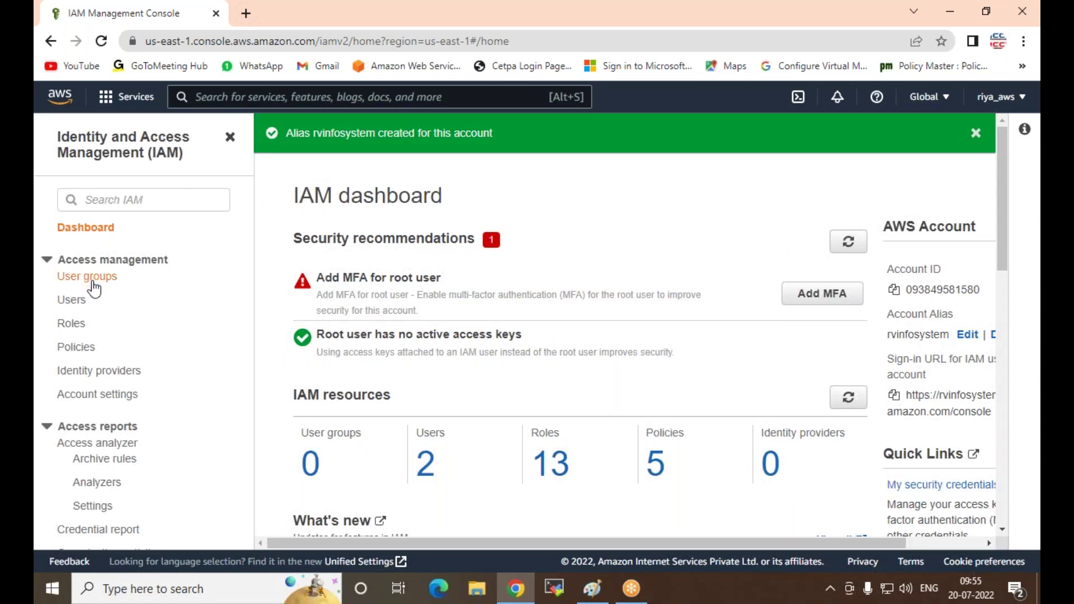
Step: Select both users in the IAM Users list and delete them, confirming with 'delete'
click(79, 305)
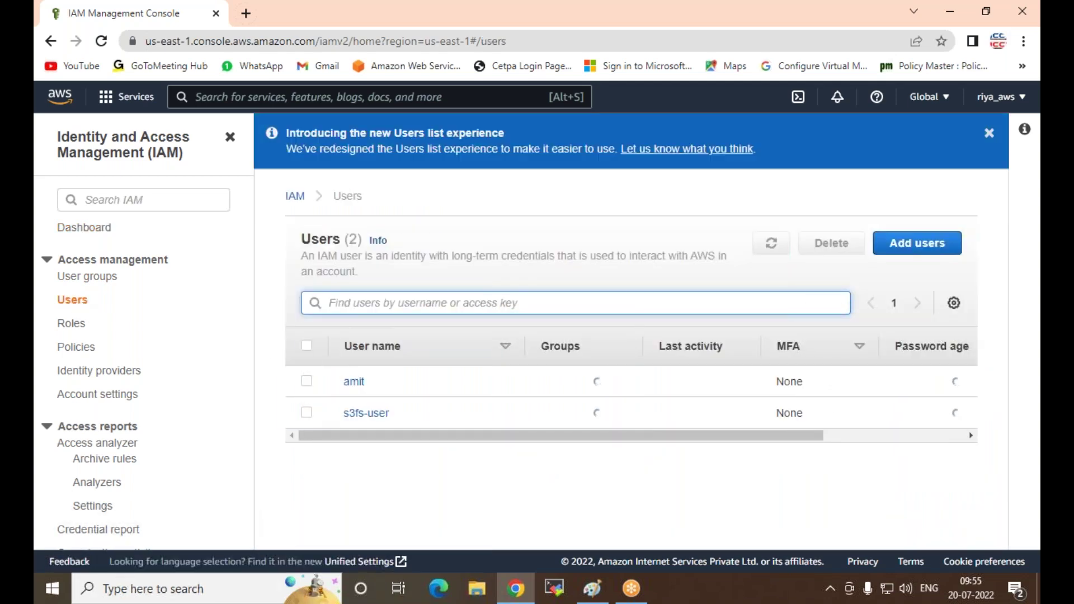
click(306, 345)
click(830, 244)
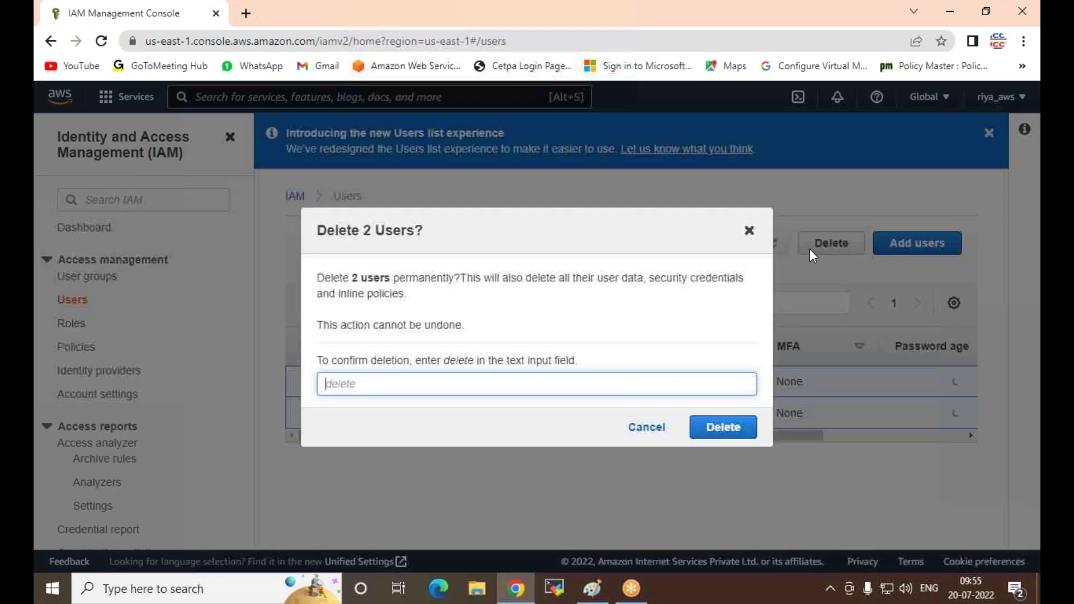
text(delete)
click(722, 433)
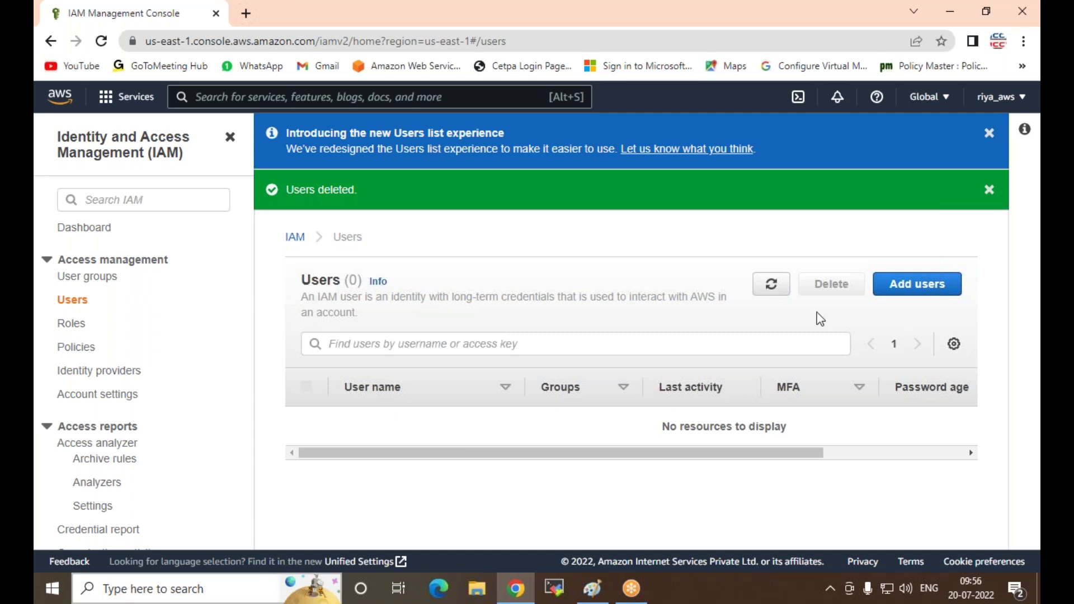
Step: Start adding users and enter the user names ram, raj and amit
click(893, 284)
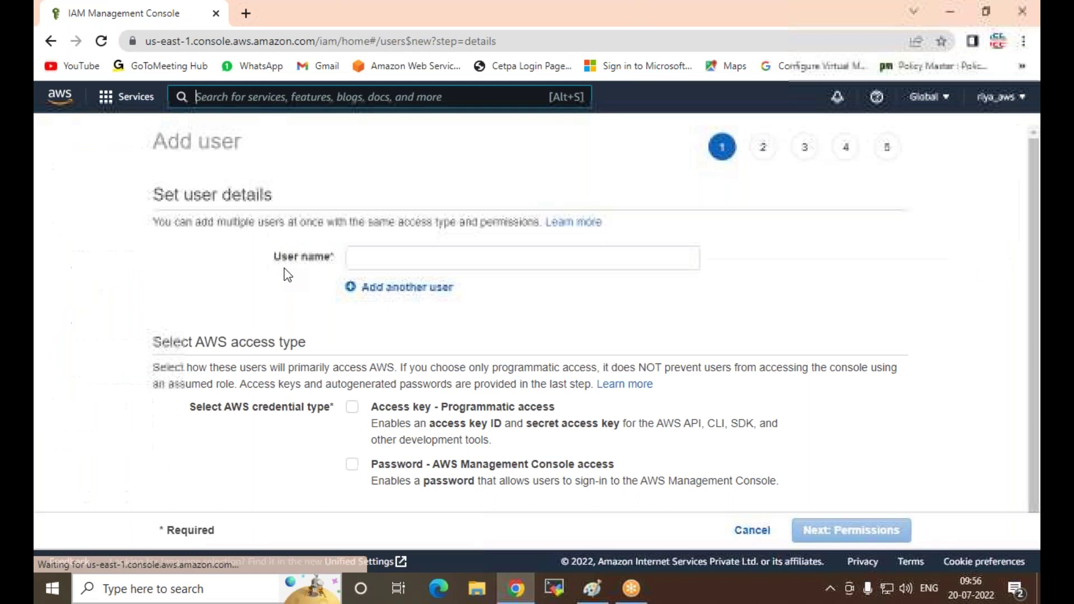
click(370, 252)
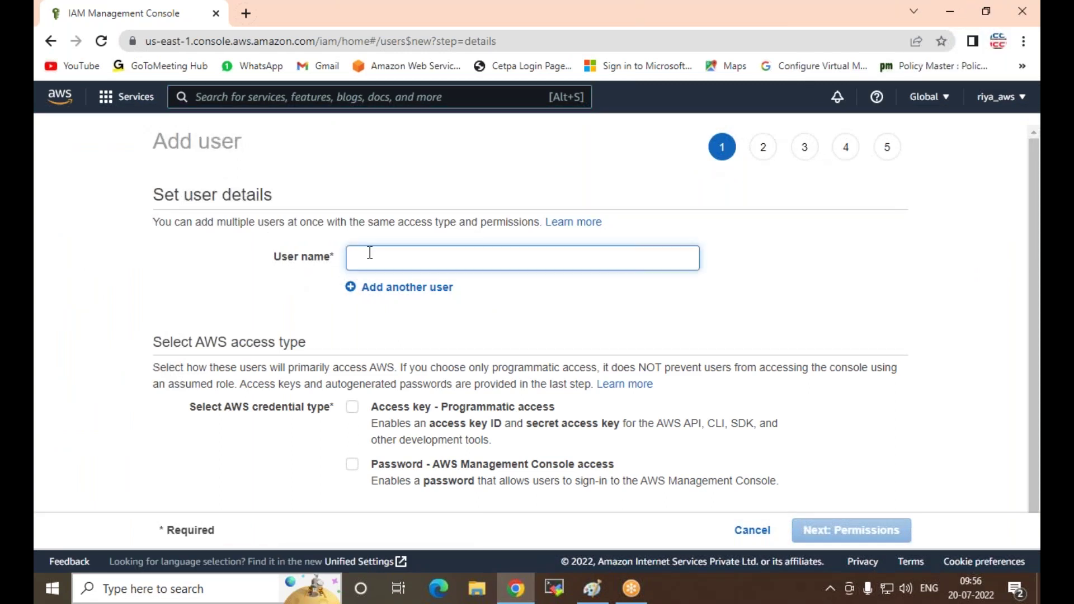
text(Sukr)
key(BackSpace)
key(BackSpace)
key(BackSpace)
key(BackSpace)
text(ri)
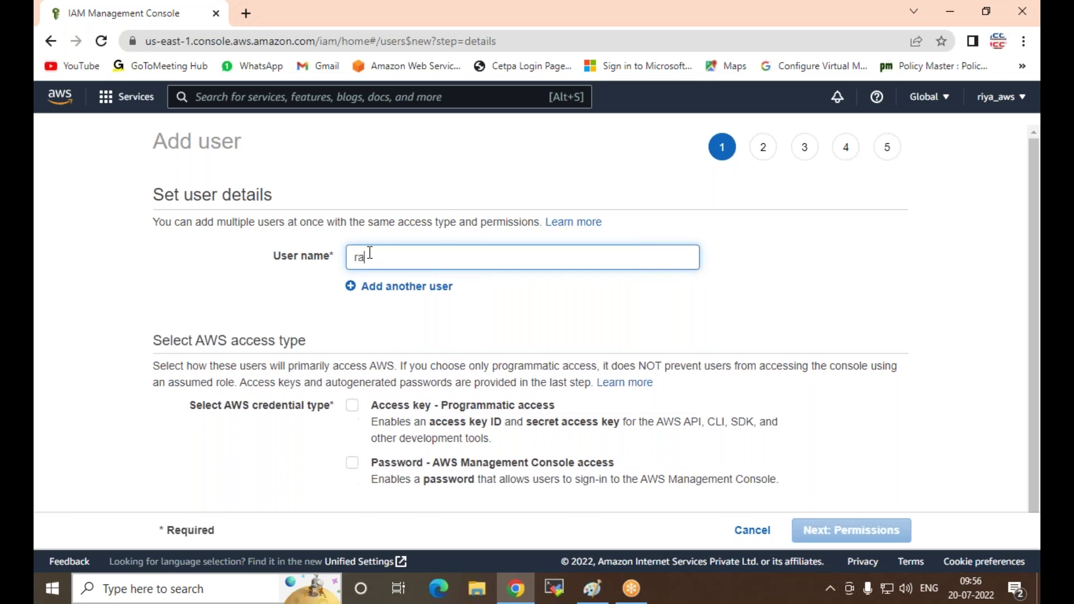
key(BackSpace)
key(BackSpace)
text(ram)
click(377, 287)
text(raj)
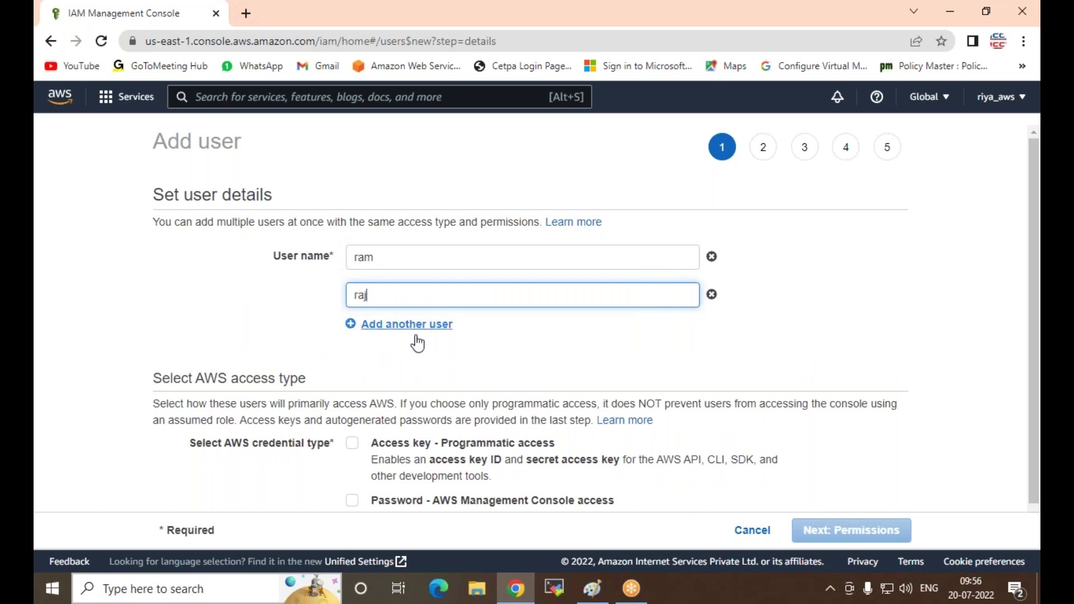
click(413, 325)
text(amit)
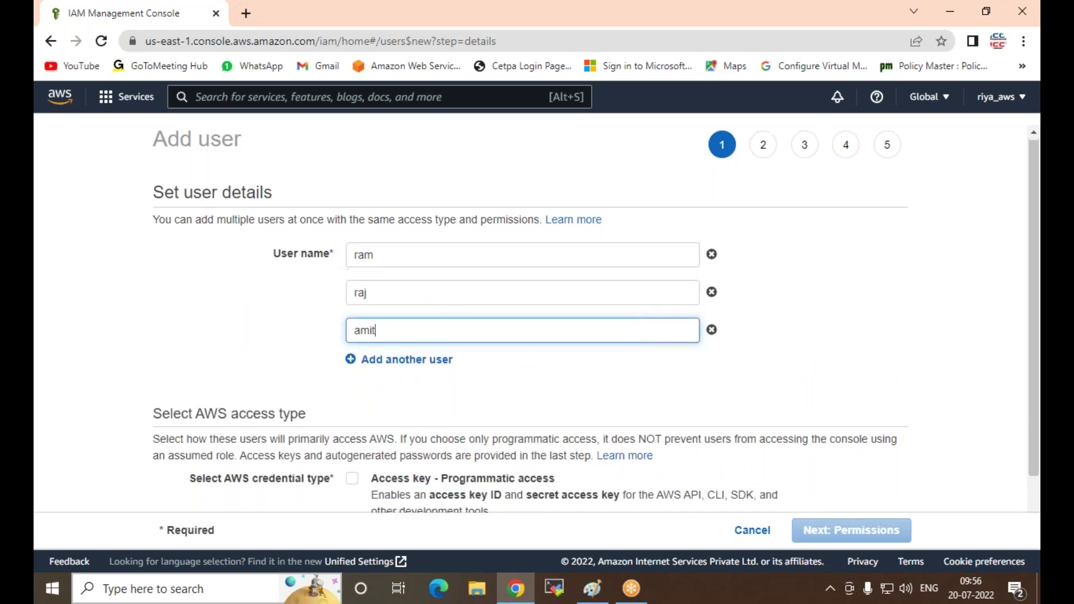
Step: Grant programmatic and console access with a custom password and no forced reset
scroll(305, 386, down, 1)
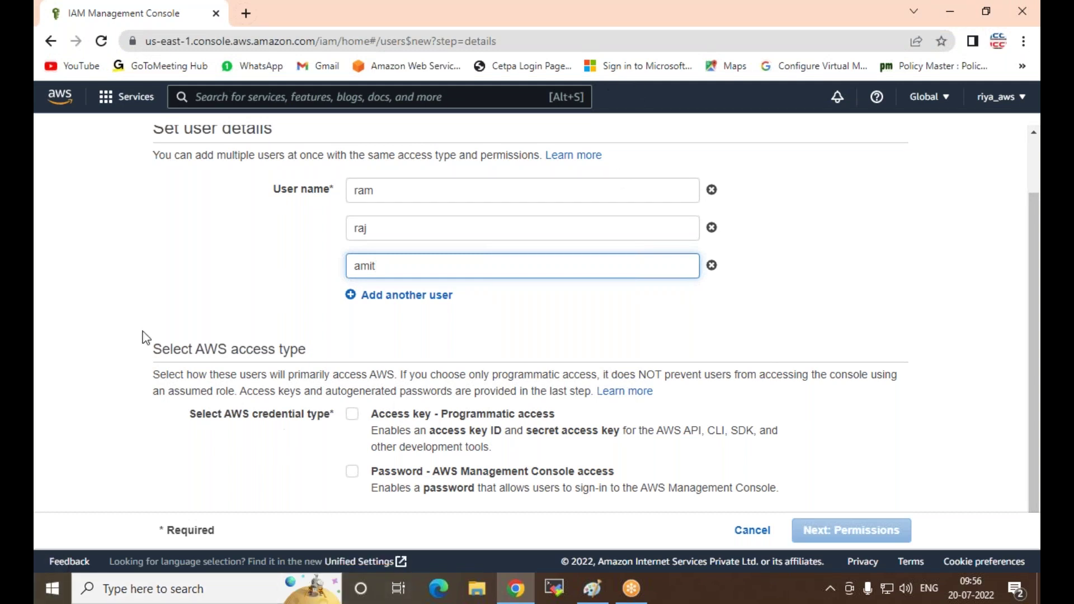
click(352, 415)
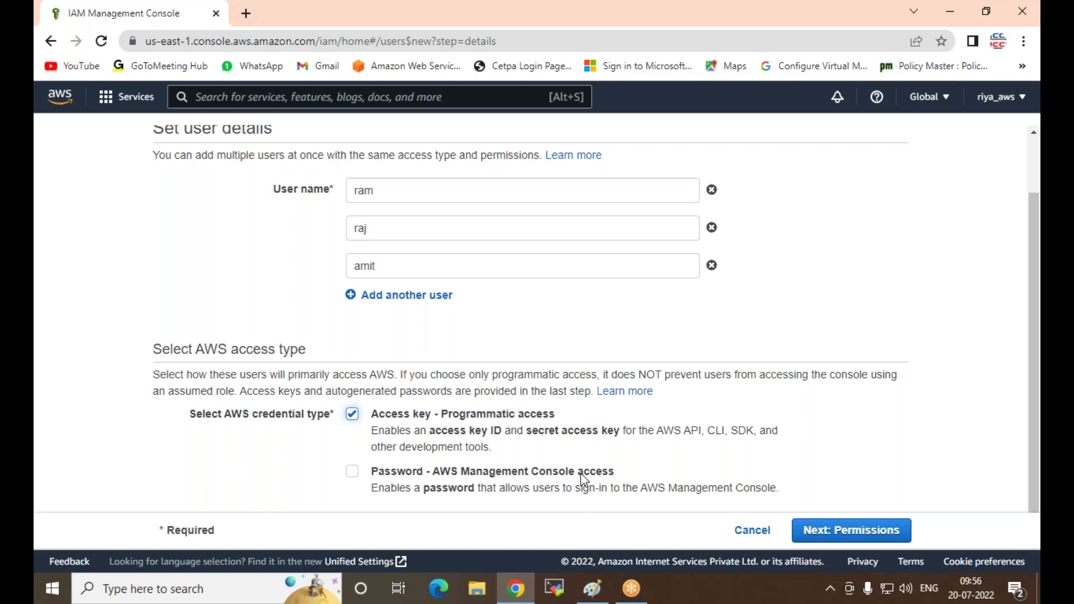
click(352, 472)
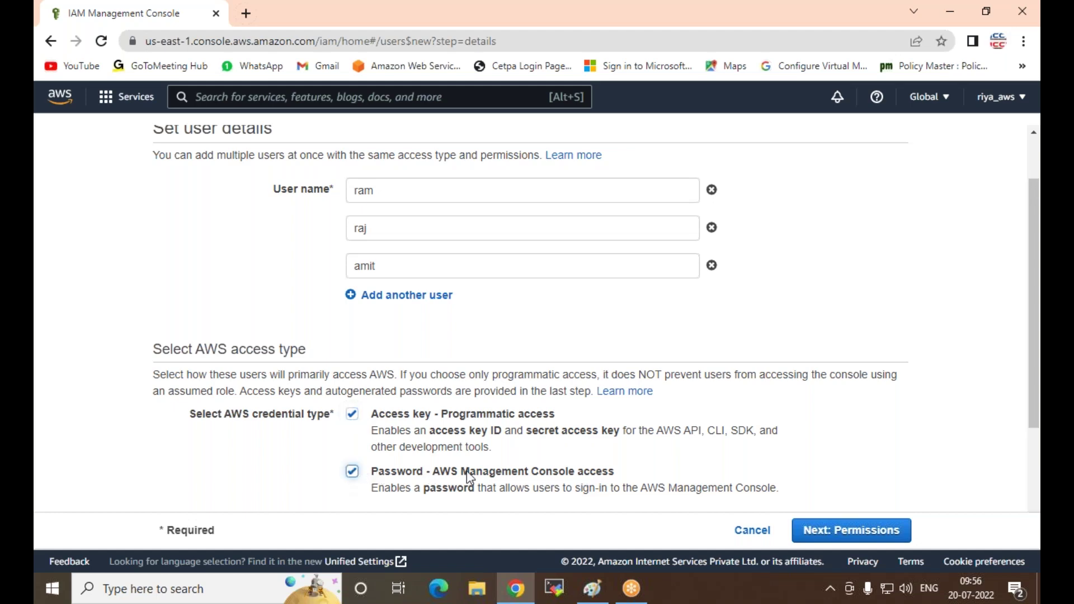
scroll(470, 477, down, 3)
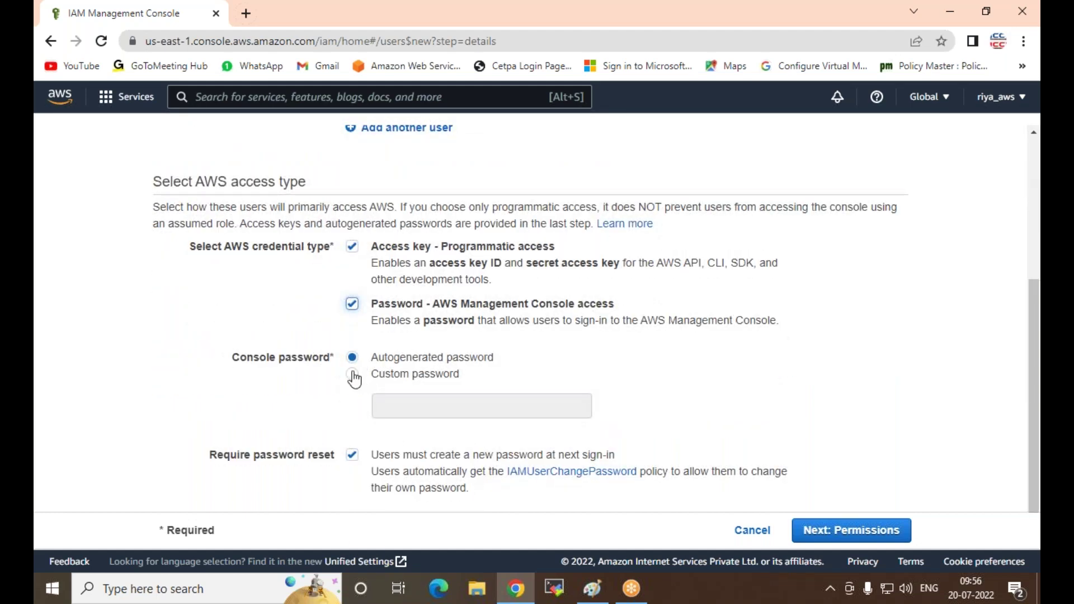
click(422, 375)
click(428, 406)
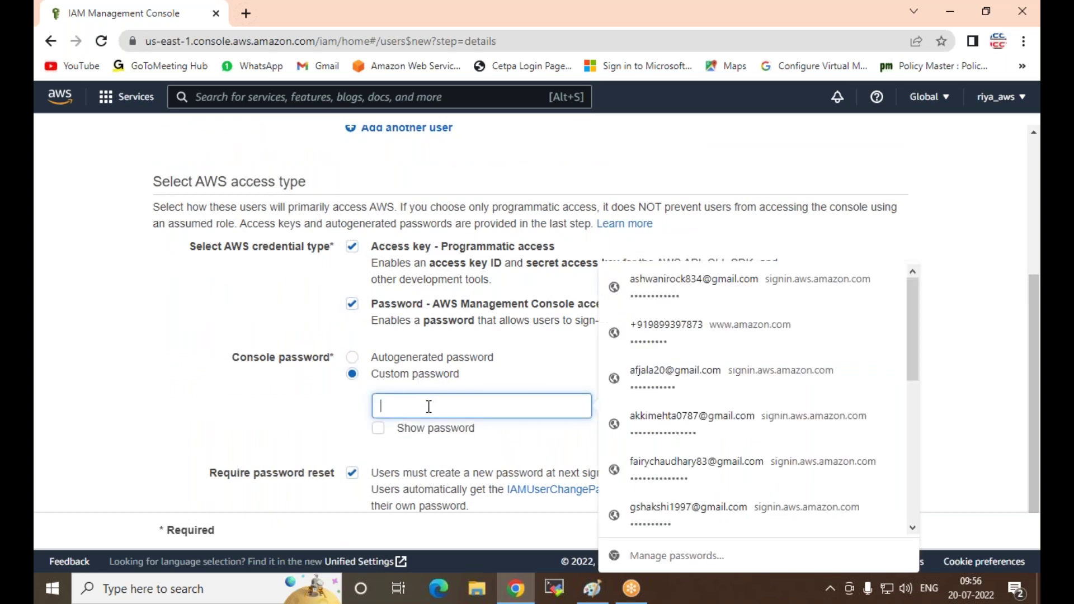
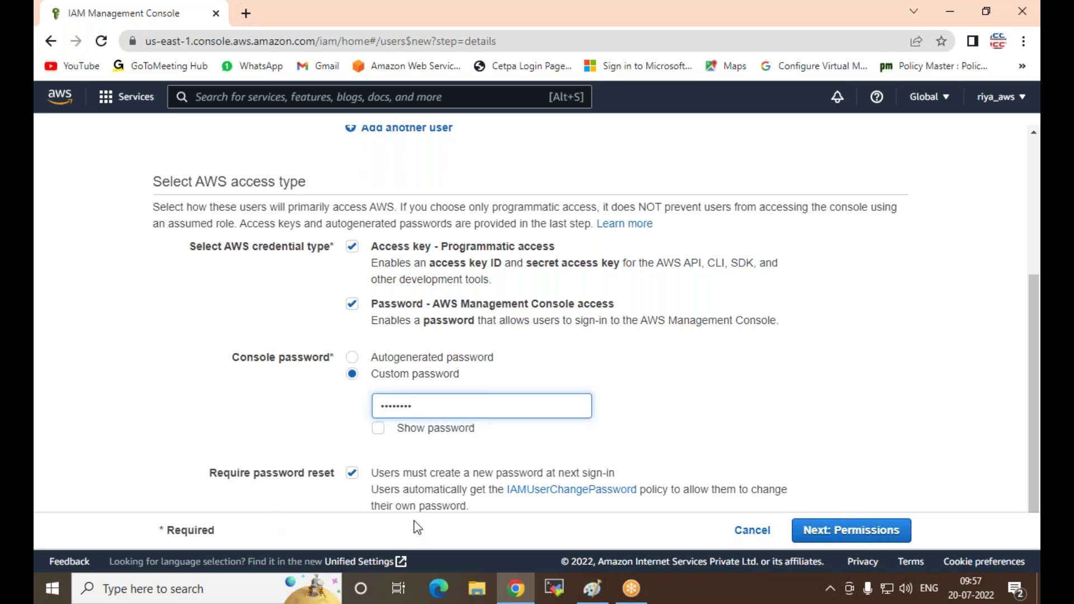
click(352, 473)
click(824, 523)
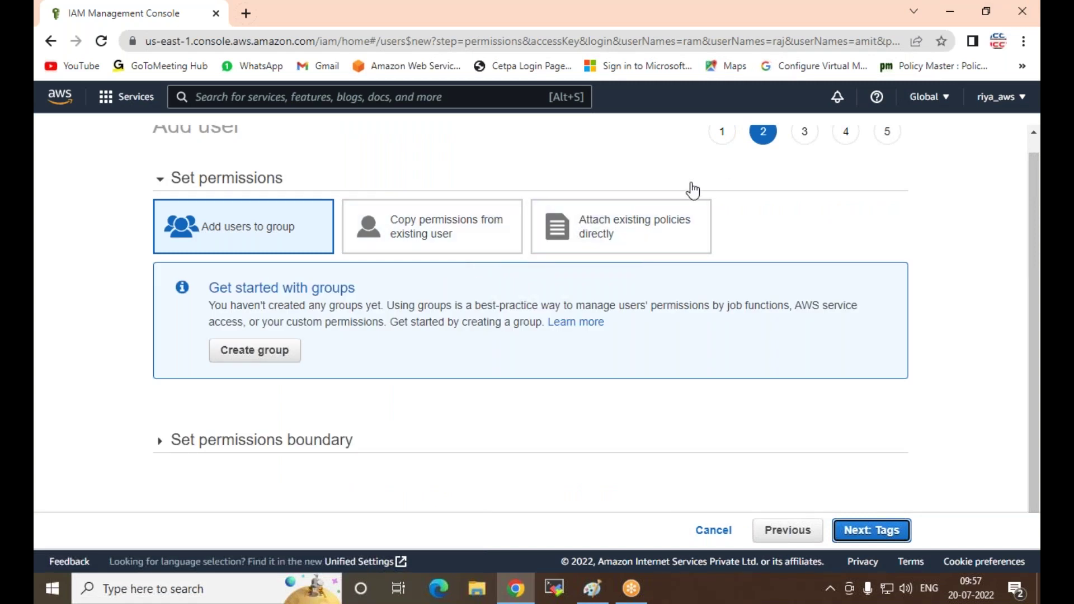
Step: Skip permissions and tags, create users ram, raj and amit, and close the wizard
click(855, 531)
click(852, 534)
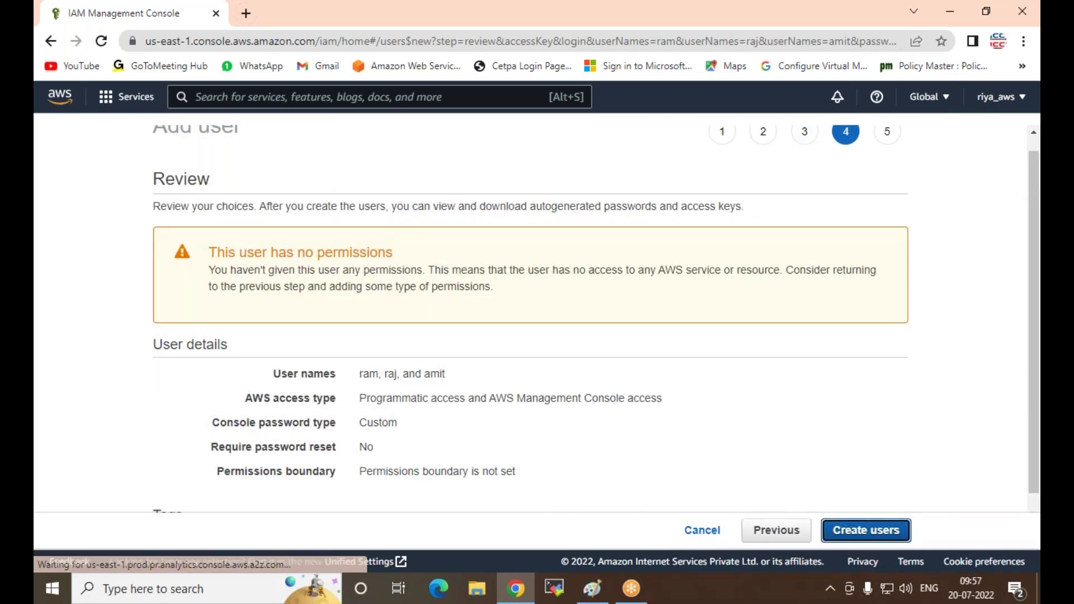
click(834, 536)
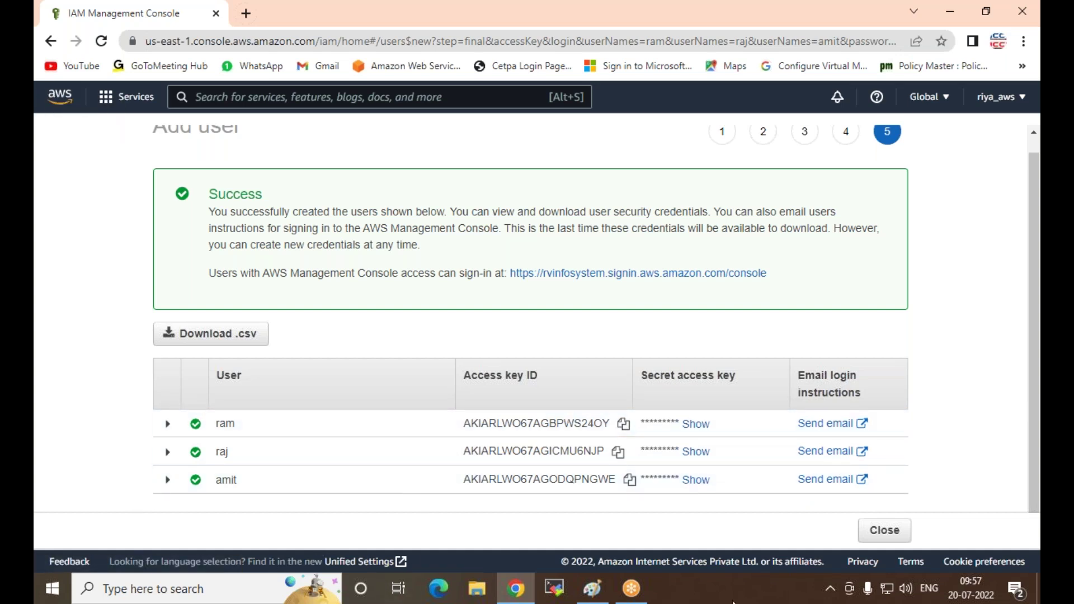
click(872, 534)
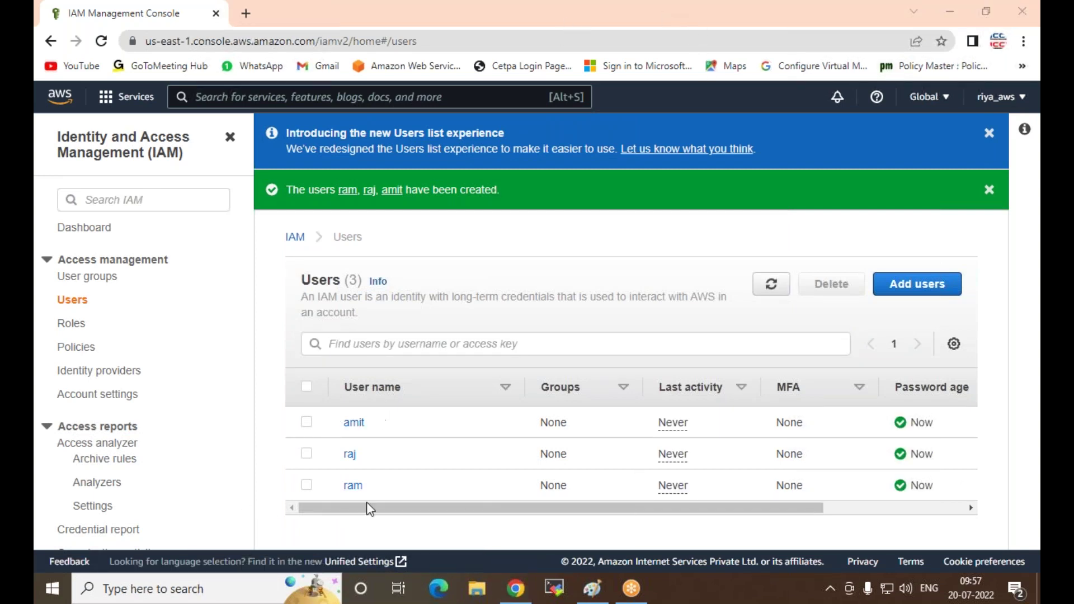
Step: Open a private Chrome window on the AWS sign-in page and choose IAM user
click(1025, 45)
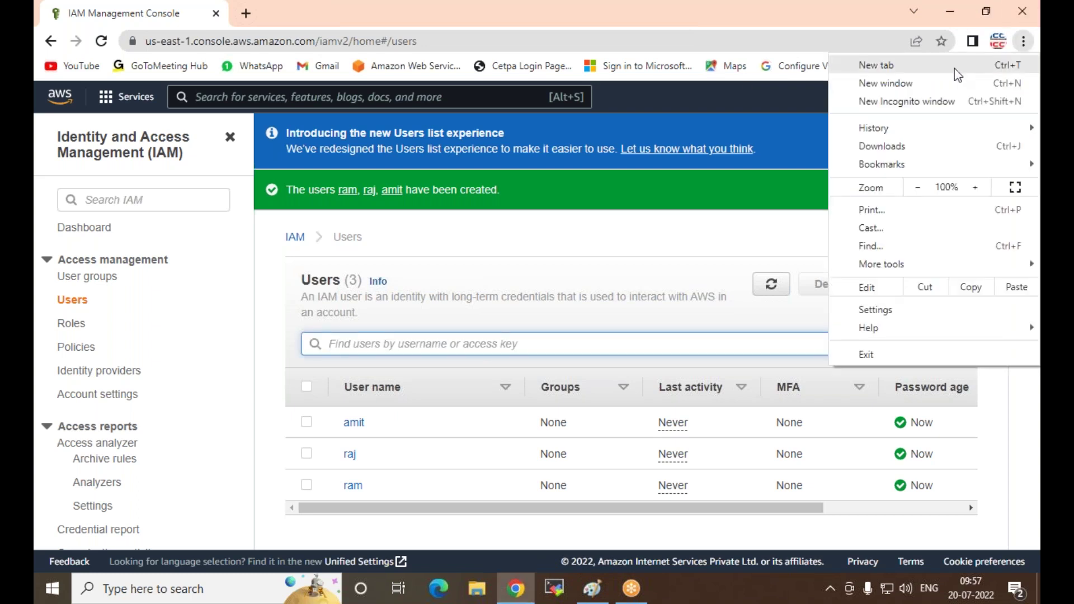
click(906, 104)
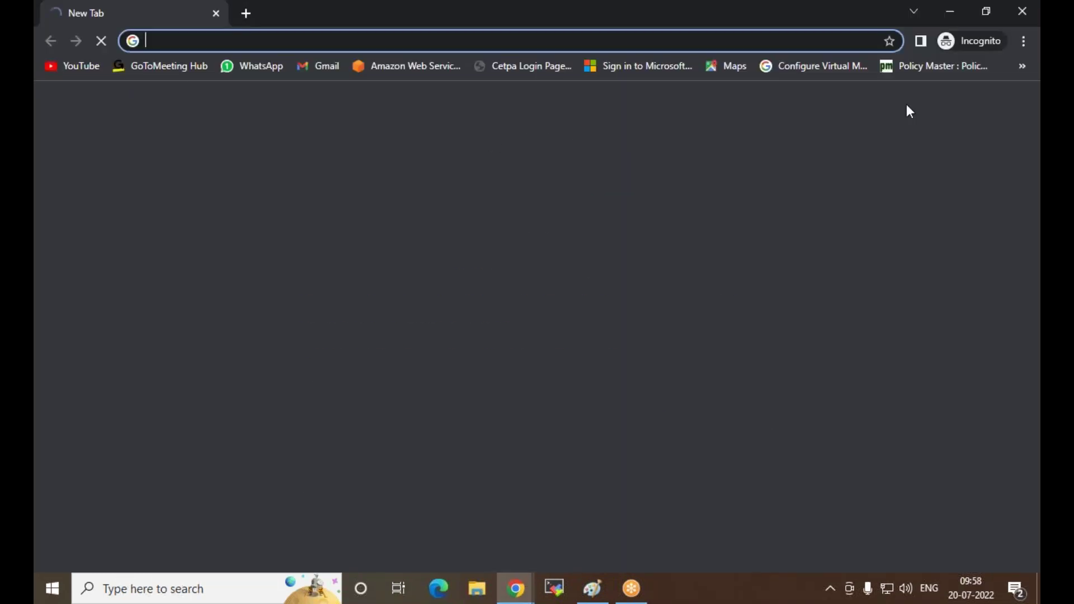
click(426, 67)
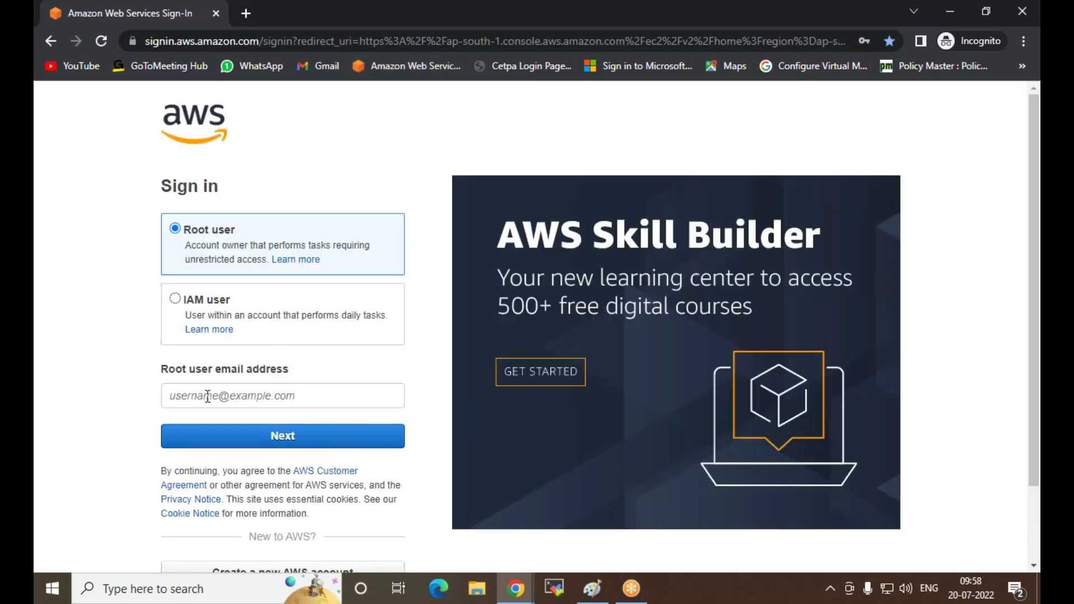
click(218, 302)
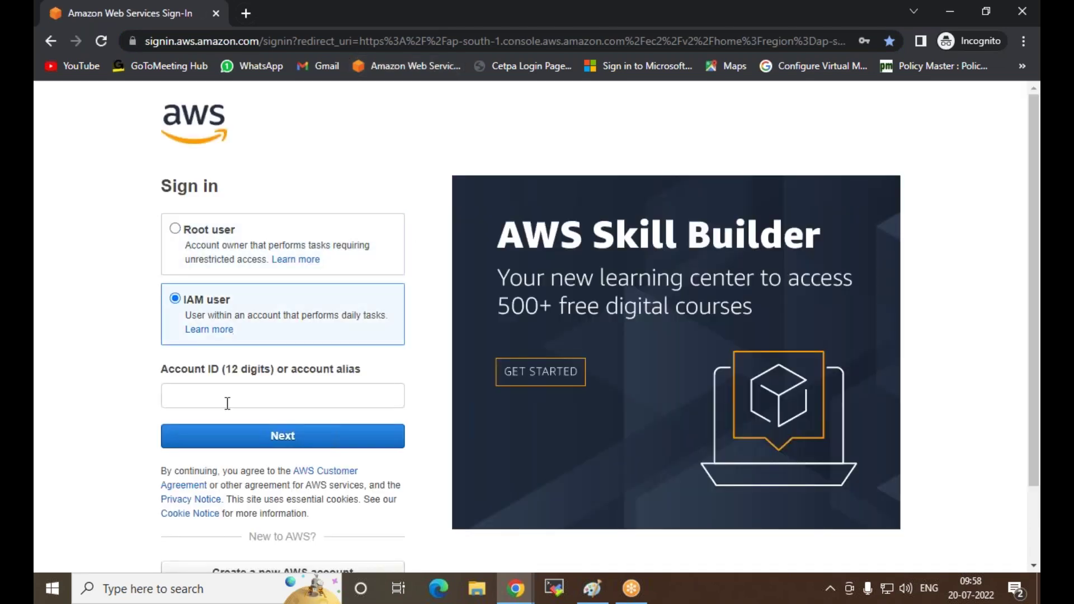
Step: Sign in with account alias rvinfosystem as user ram with the user's password
click(227, 402)
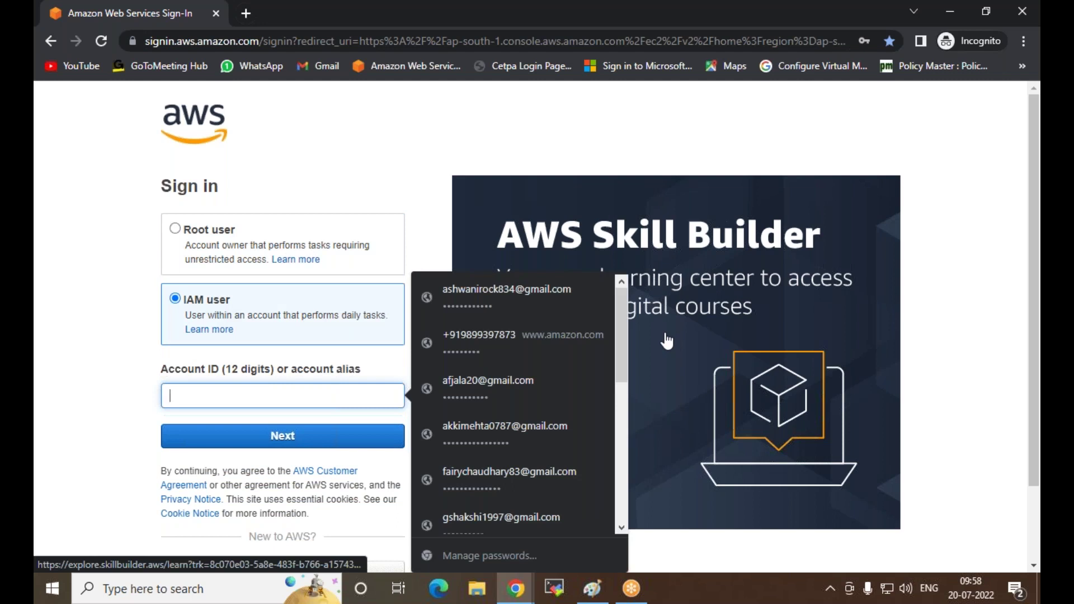
text(rvinfosystem)
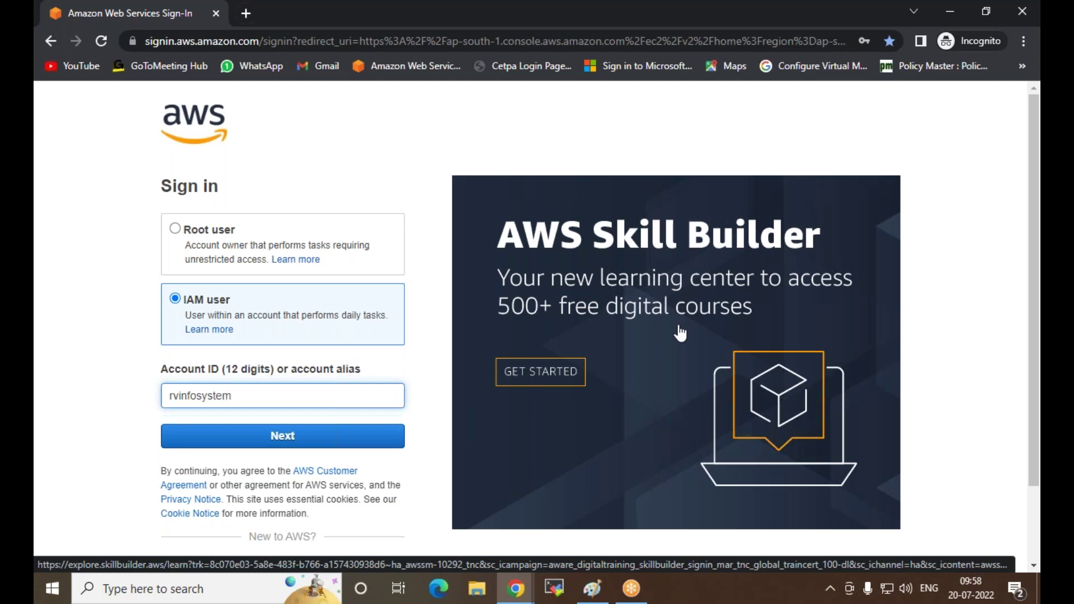
click(225, 431)
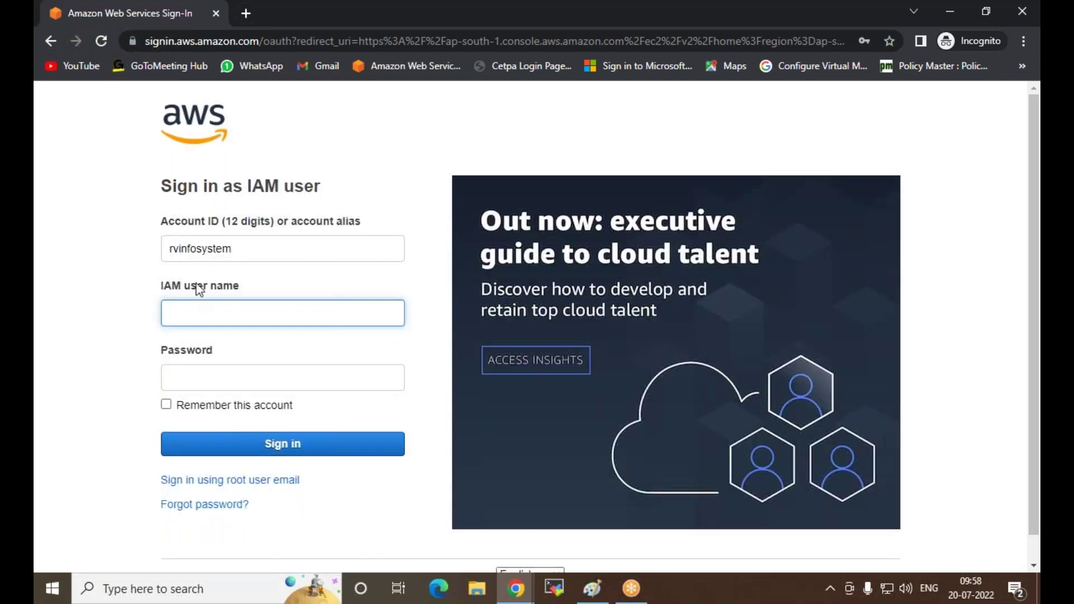
text(ram)
key(Tab)
text(•••)
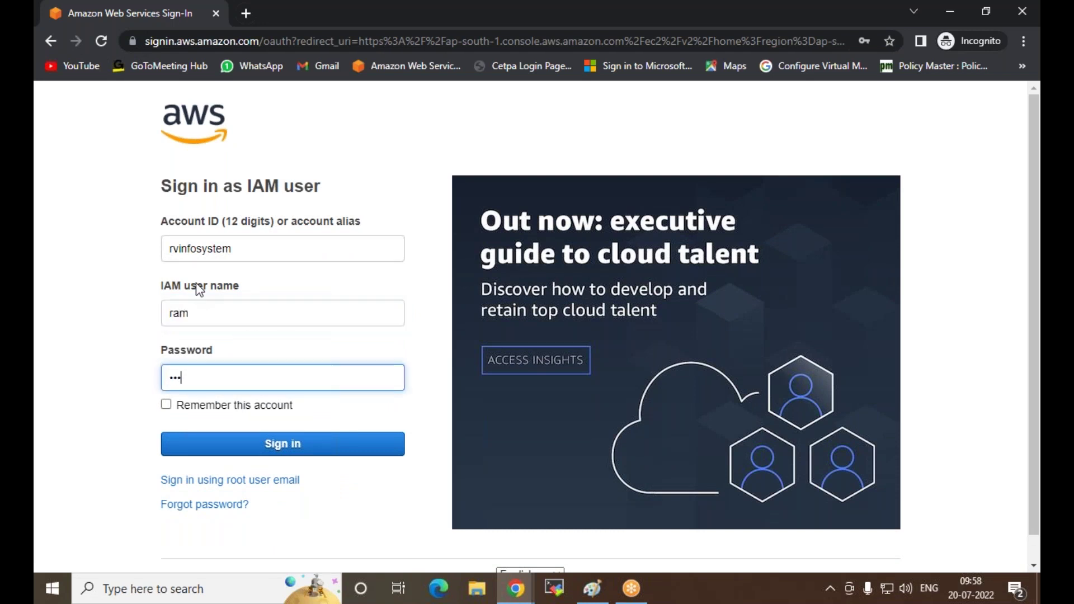
text(••••)
key(Return)
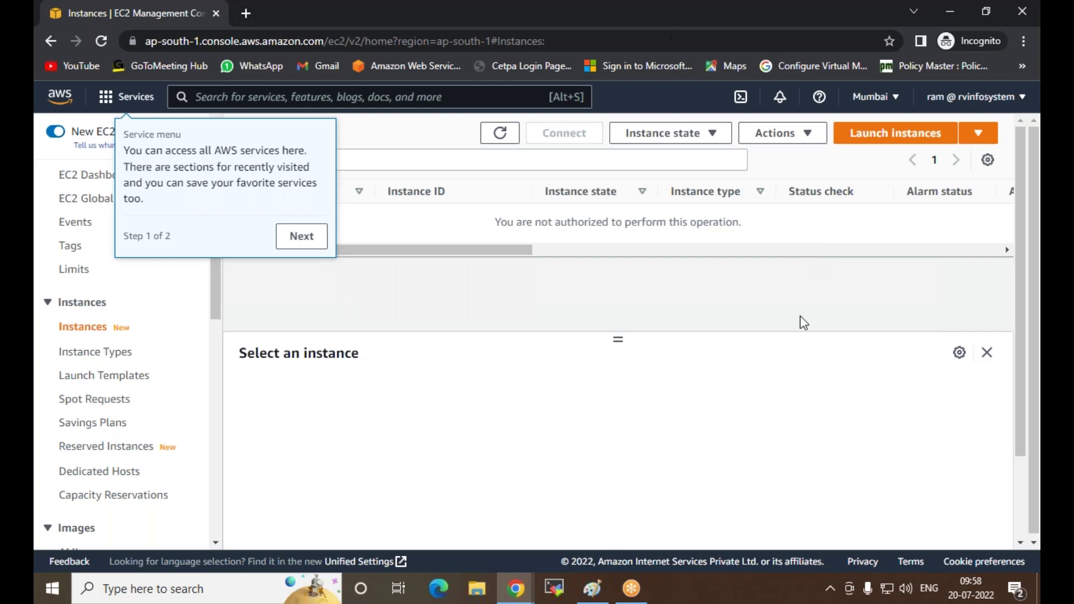
Step: Dismiss the console welcome tour and account details
click(301, 236)
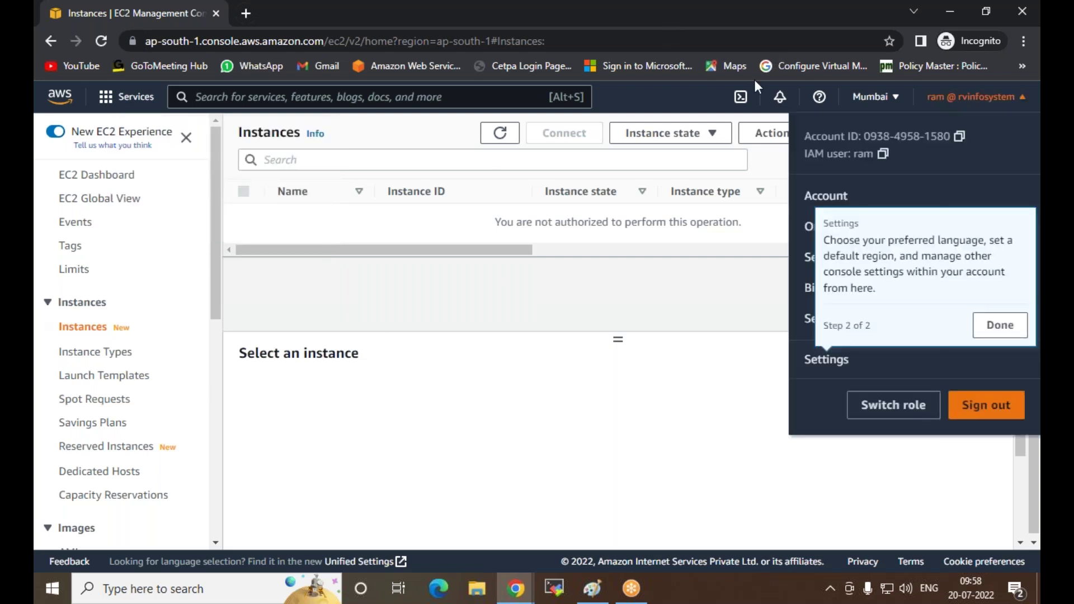
click(733, 434)
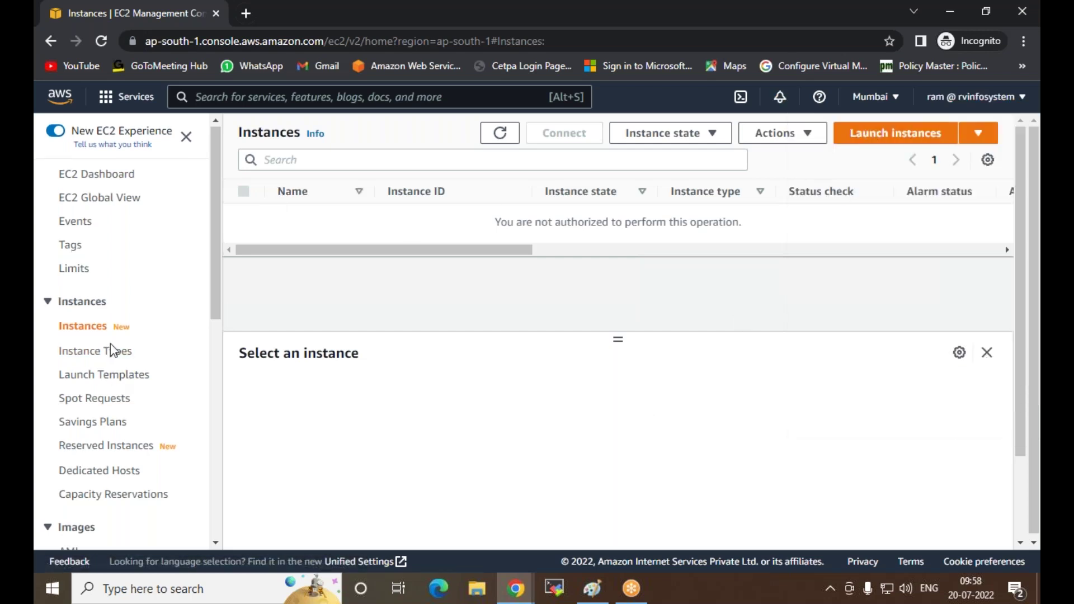
scroll(113, 351, down, 3)
scroll(113, 349, down, 4)
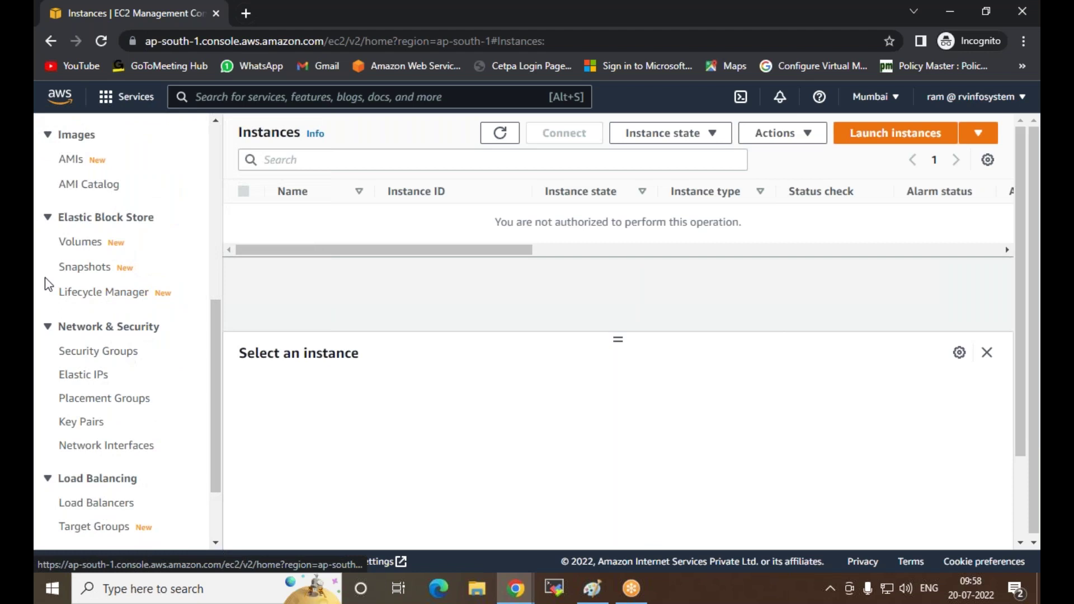
Step: Attempt to create key pair 'ssss', then go back to the EC2 Dashboard
click(85, 424)
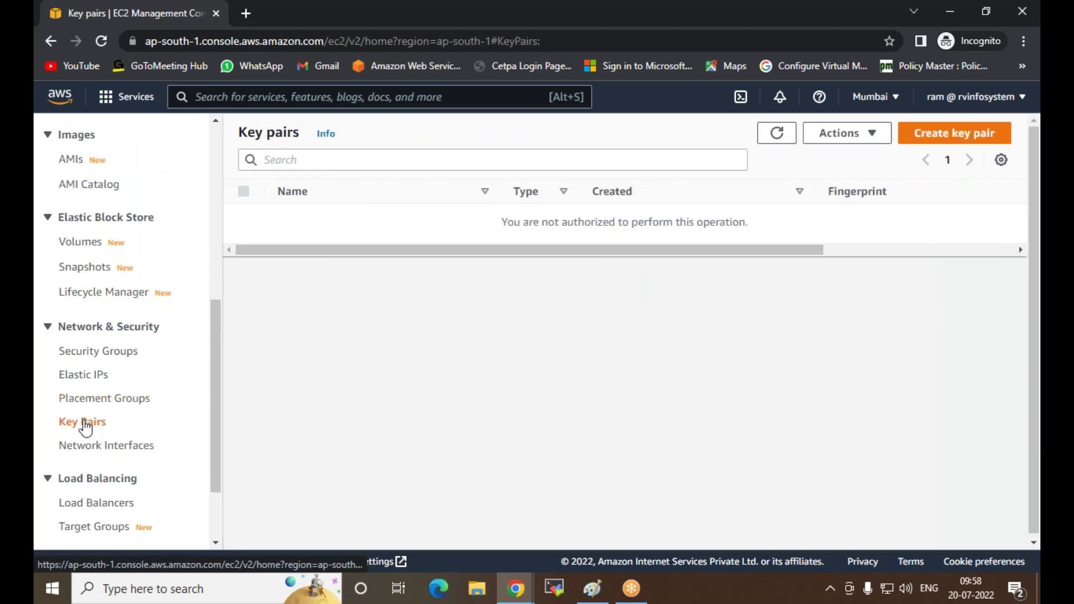
click(917, 134)
click(191, 330)
text(ssss)
scroll(222, 334, down, 3)
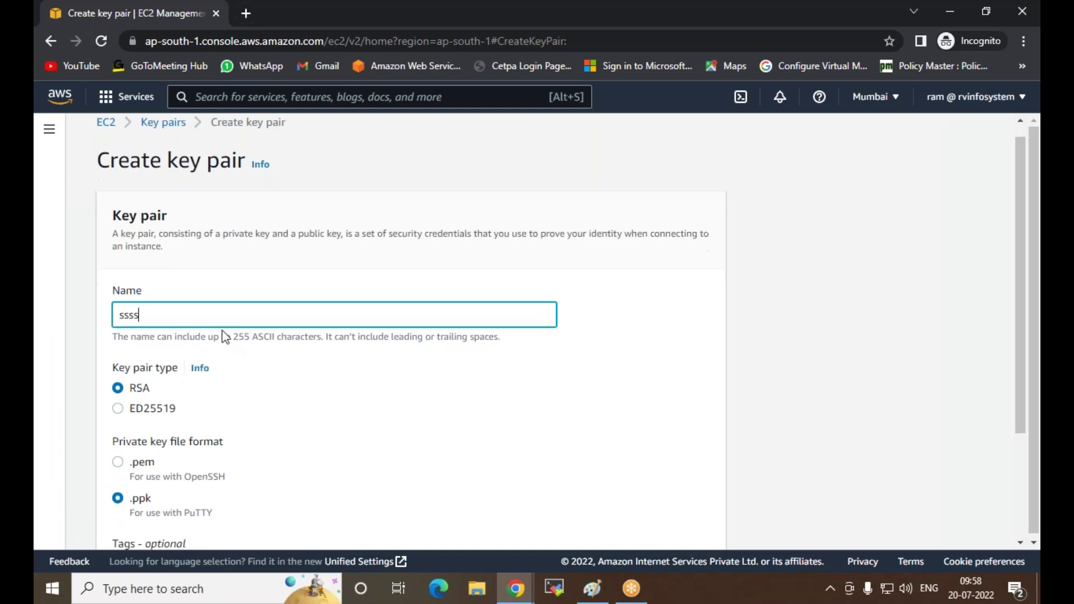
click(686, 532)
scroll(811, 372, down, 4)
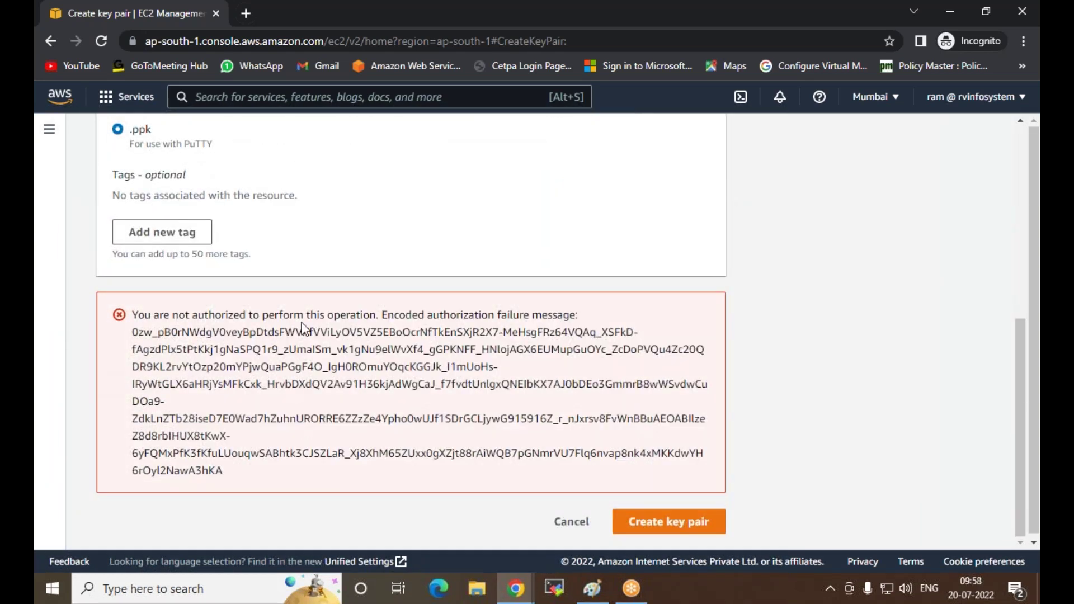
scroll(278, 384, up, 7)
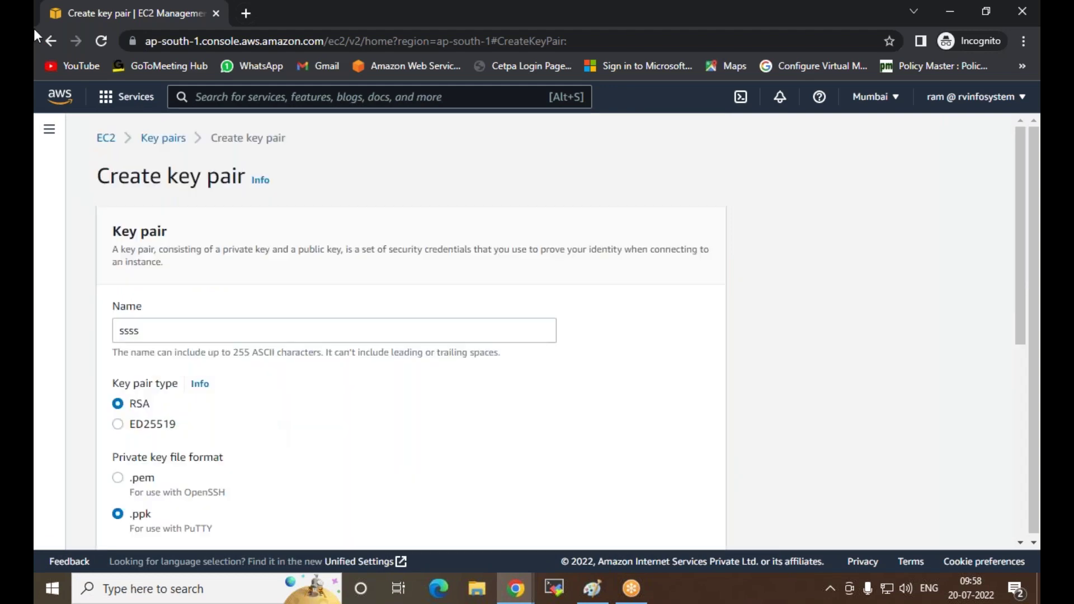
click(106, 139)
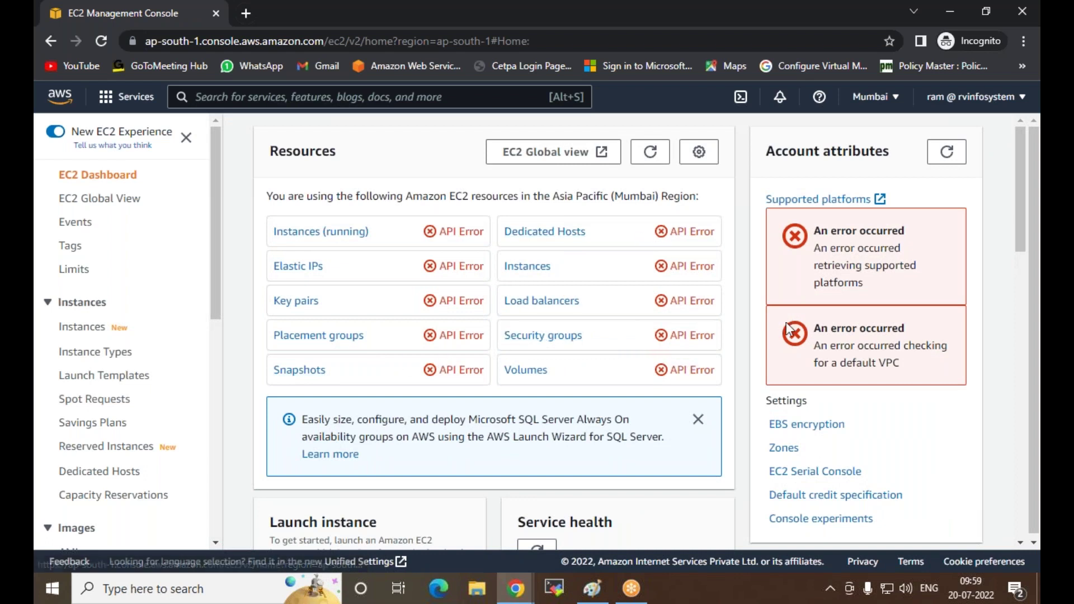
Step: Open S3 and view the permission error on the Buckets list
click(303, 101)
text(s)
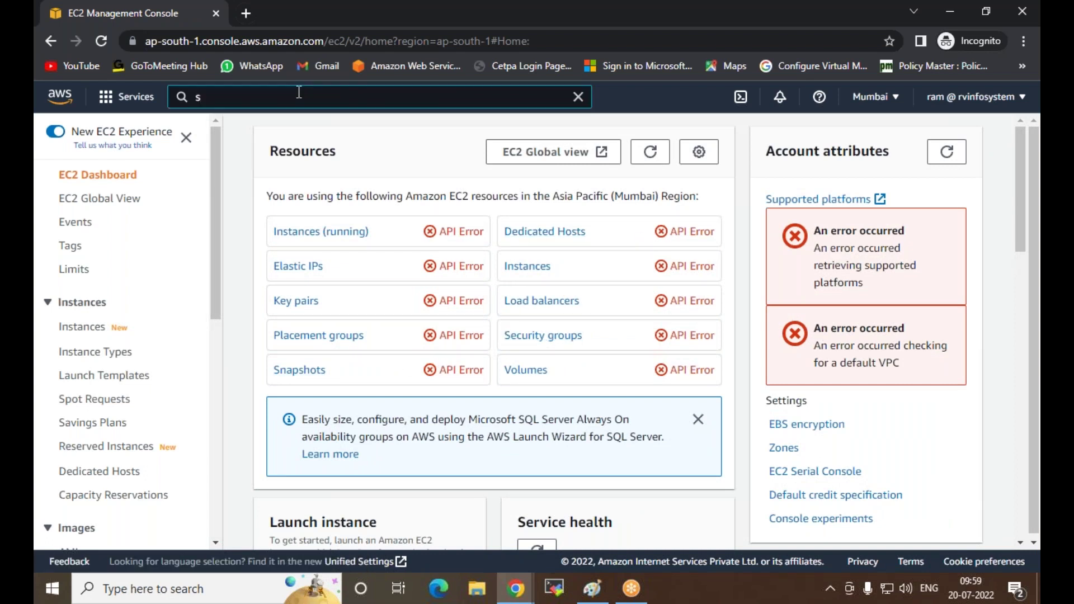
text(3)
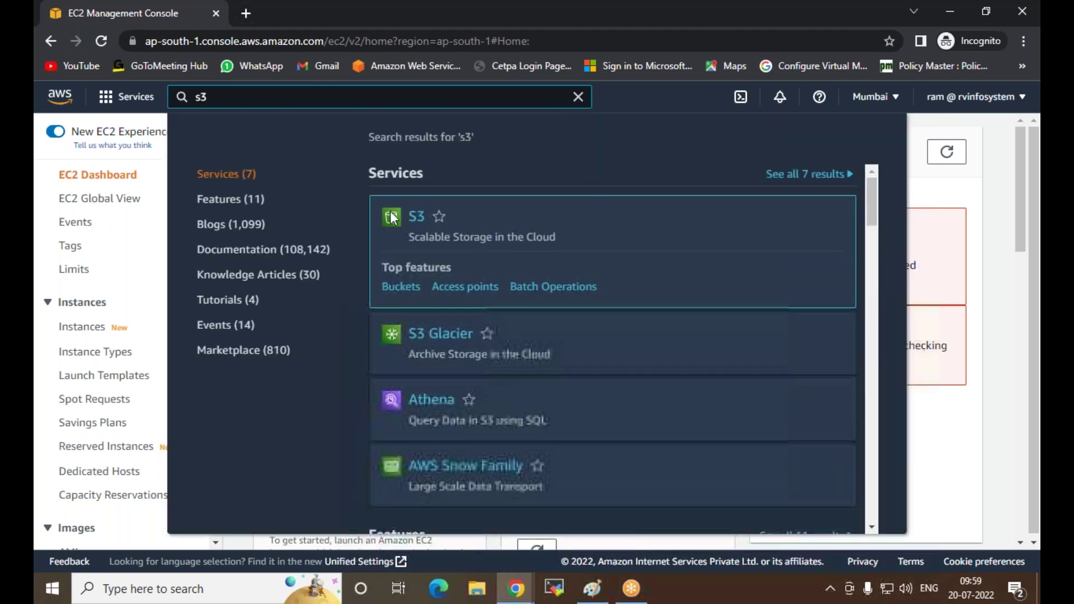
click(420, 221)
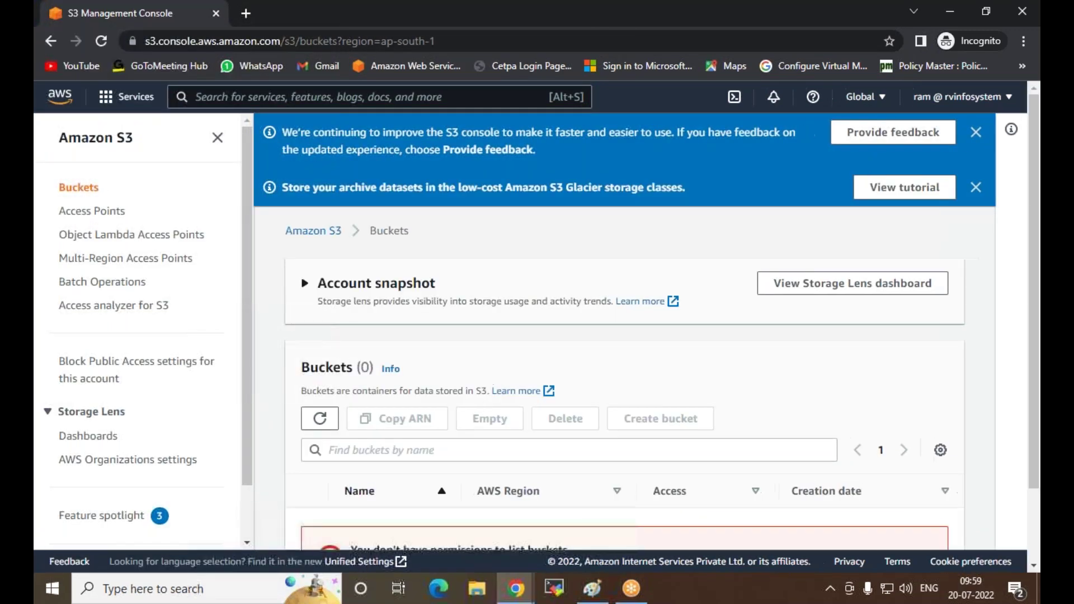
scroll(551, 455, down, 2)
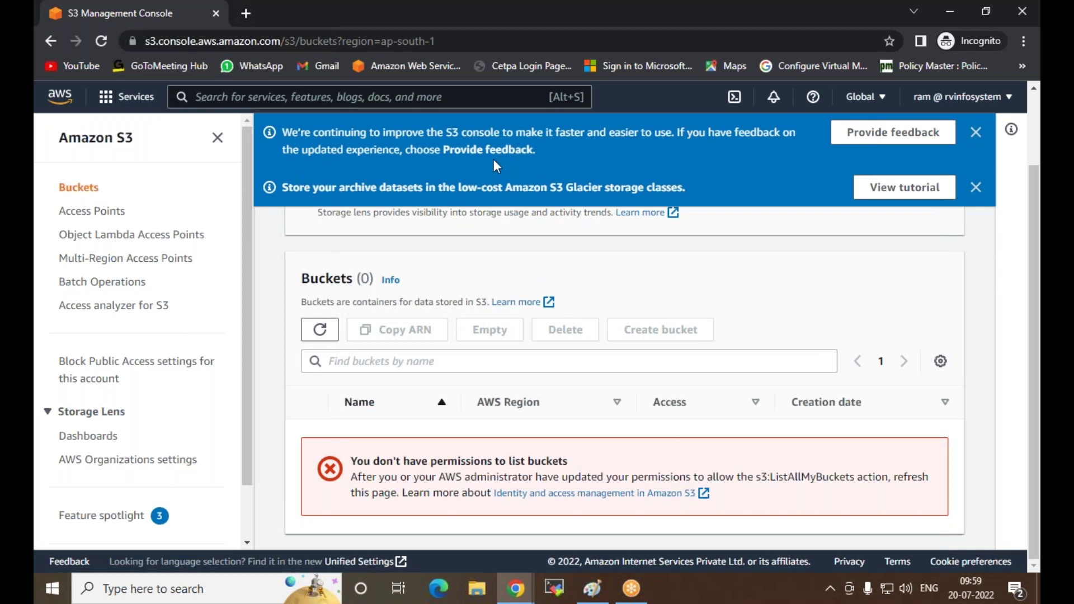
Step: Search for 'iam' in the services search bar
click(450, 89)
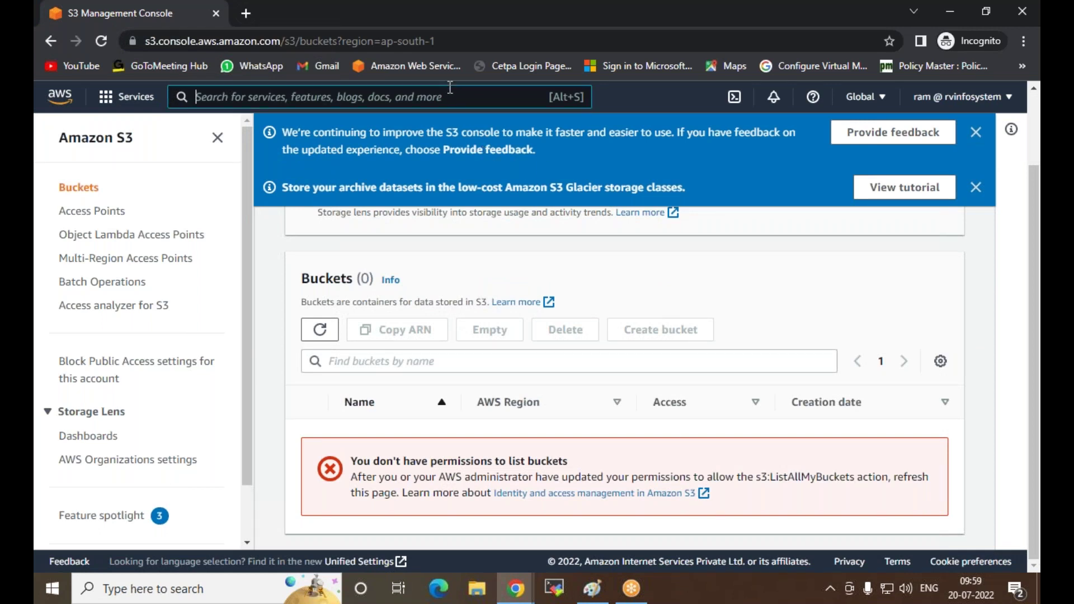
text(s)
key(BackSpace)
text(i)
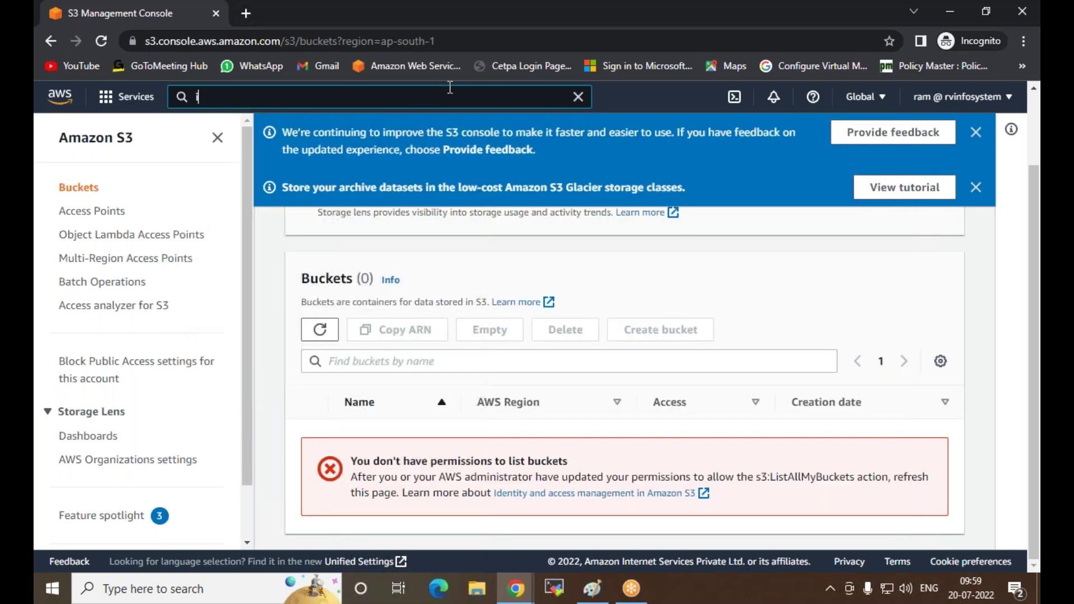
text(am)
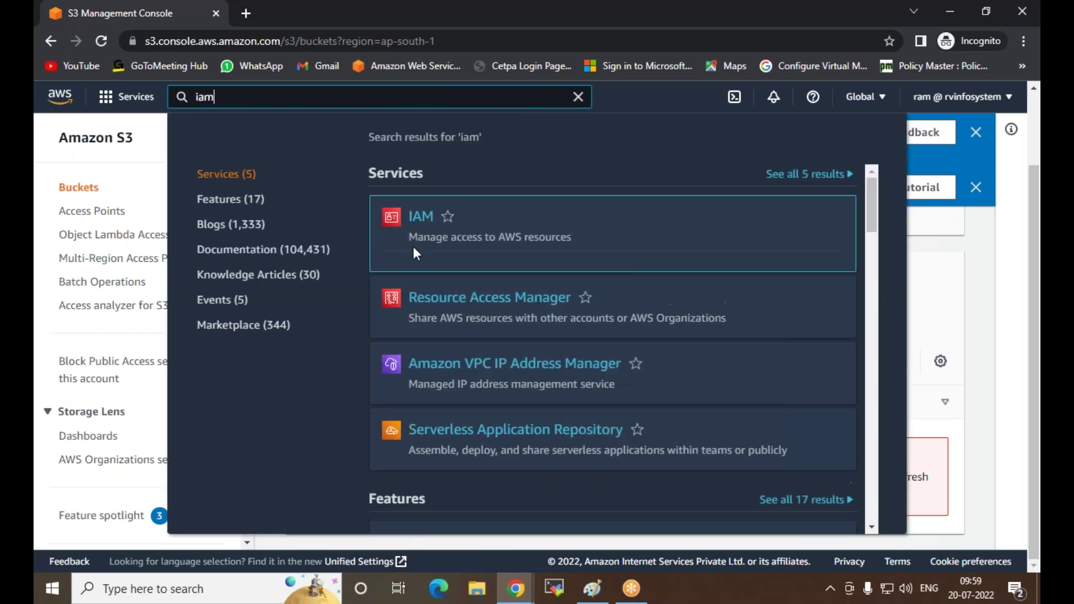
Step: Open IAM, scroll through its permission errors, then minimize the private window
click(421, 216)
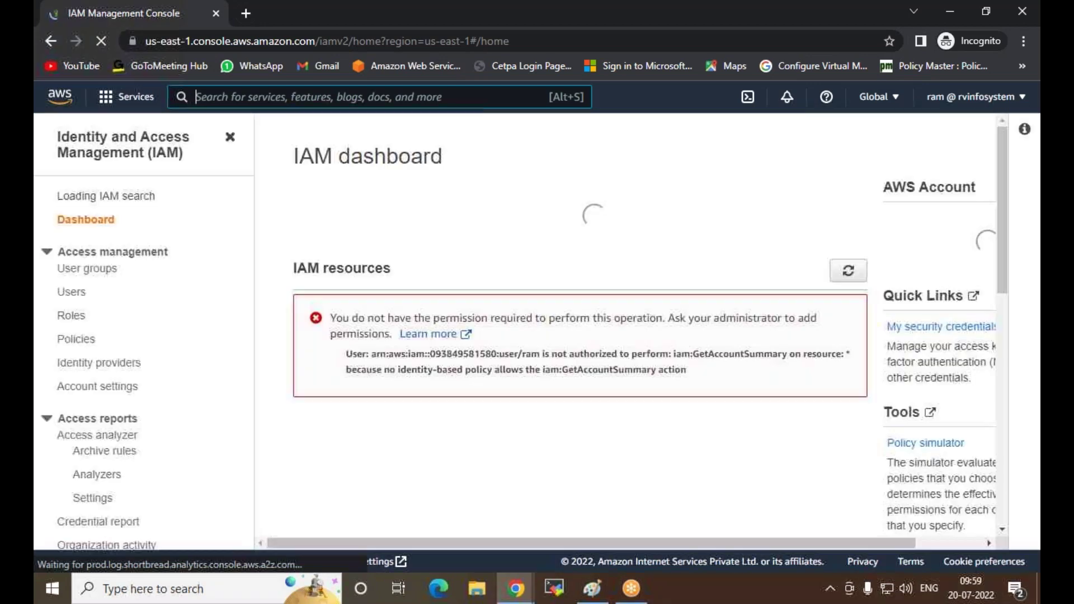
scroll(445, 223, down, 3)
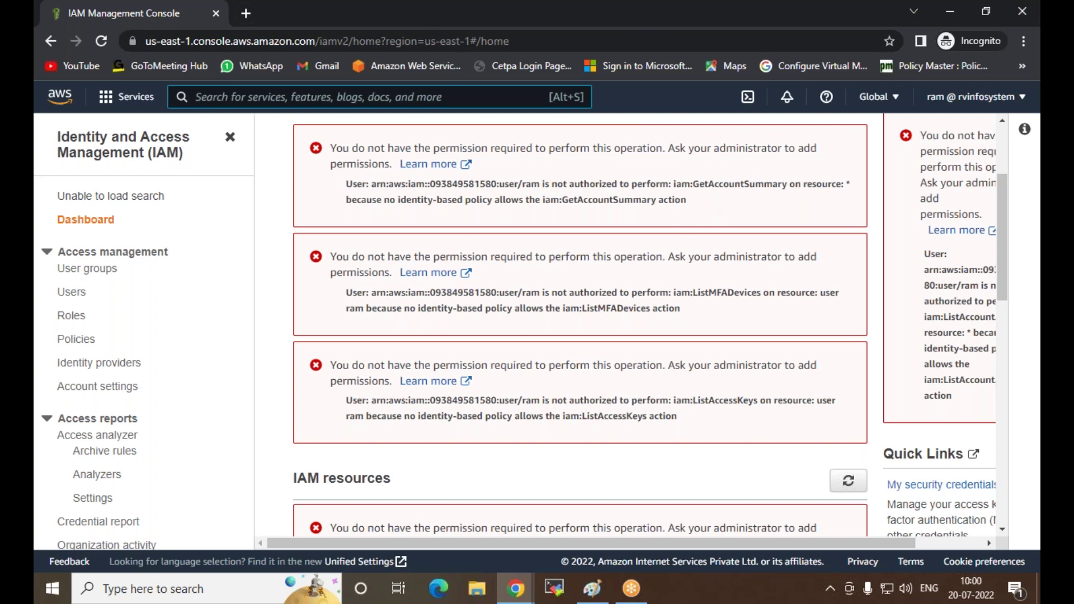
click(946, 11)
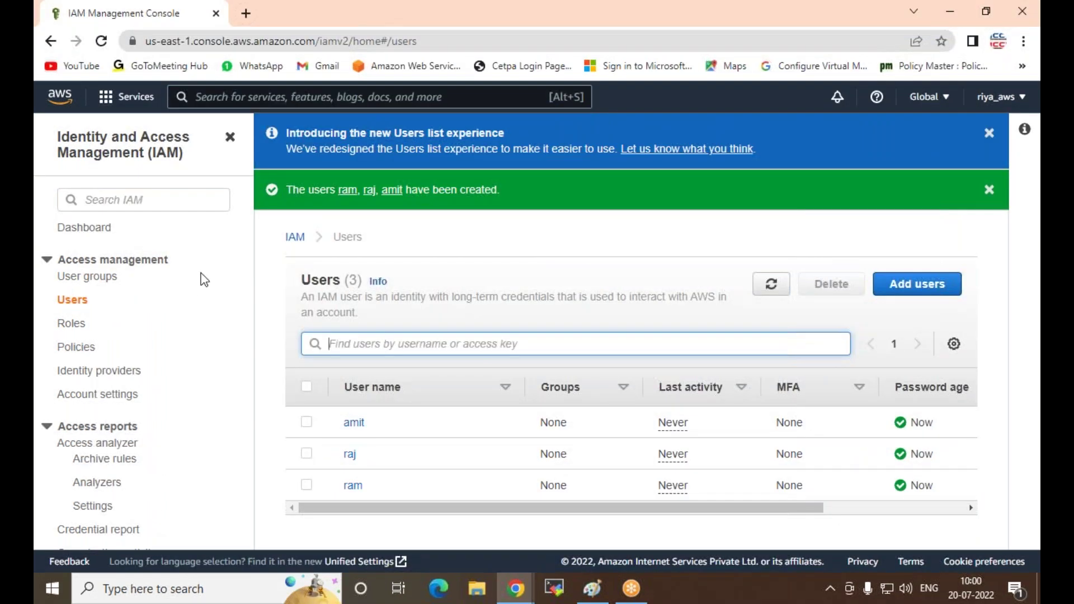
Step: Bring back the browser, open the IAM Policies list and select s3replicate_for_riyastoragemumbai_a0a460
click(946, 12)
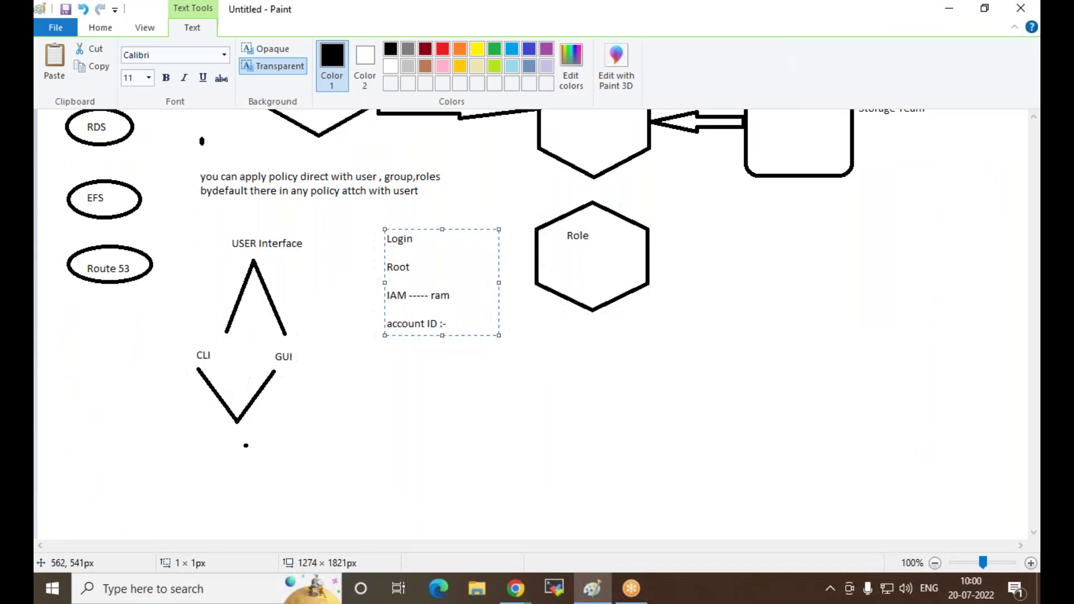
click(950, 17)
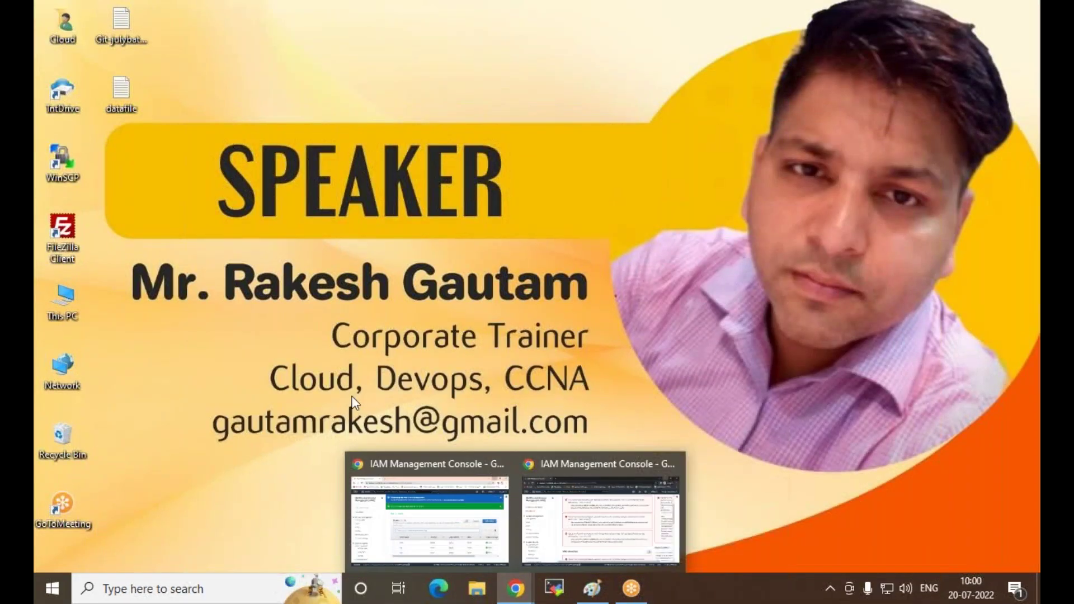
click(446, 531)
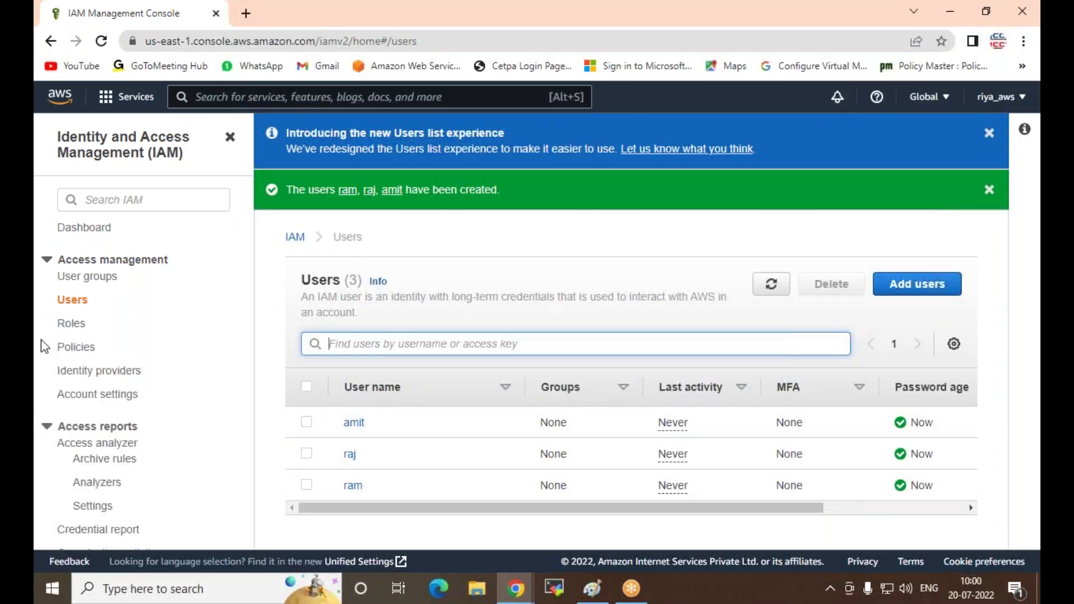
click(76, 348)
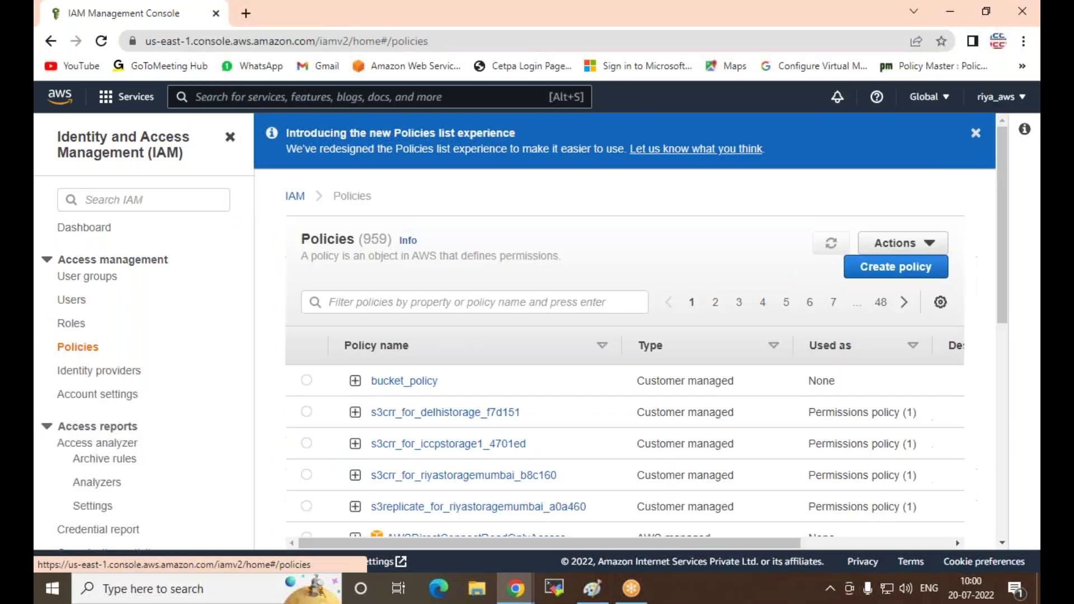
scroll(533, 431, down, 3)
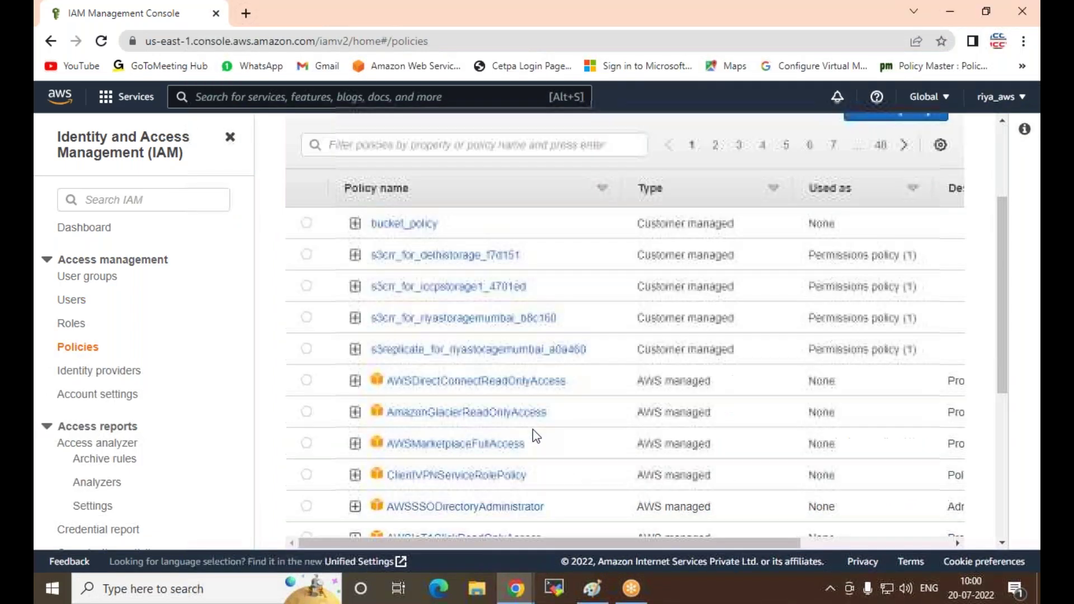
click(305, 349)
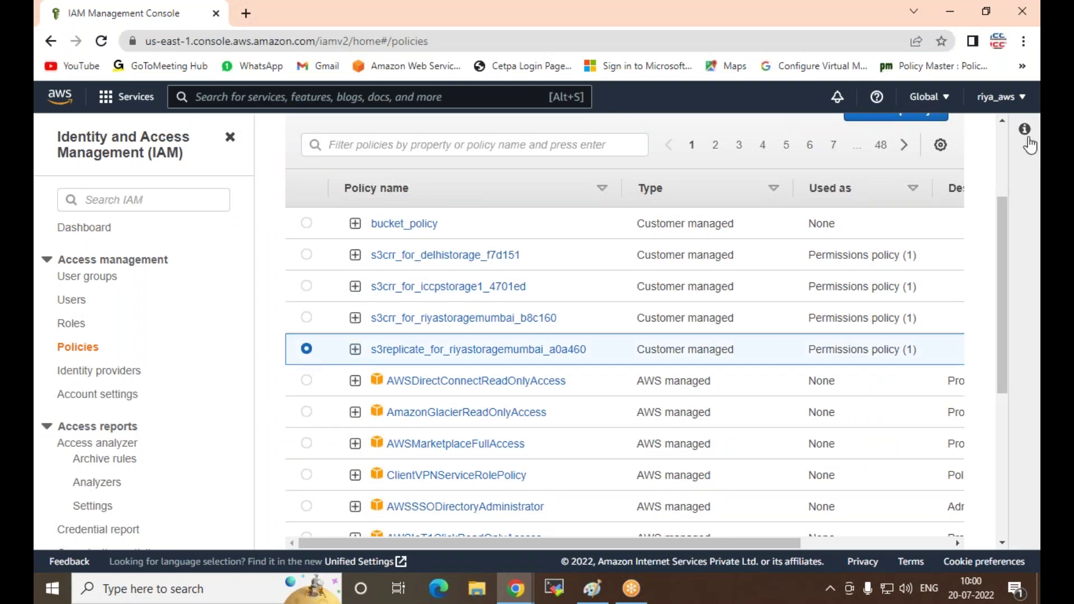
scroll(937, 206, up, 2)
Step: Delete s3replicate_for_riyastoragemumbai_a0a460 by pasting its name into the confirmation field
click(928, 164)
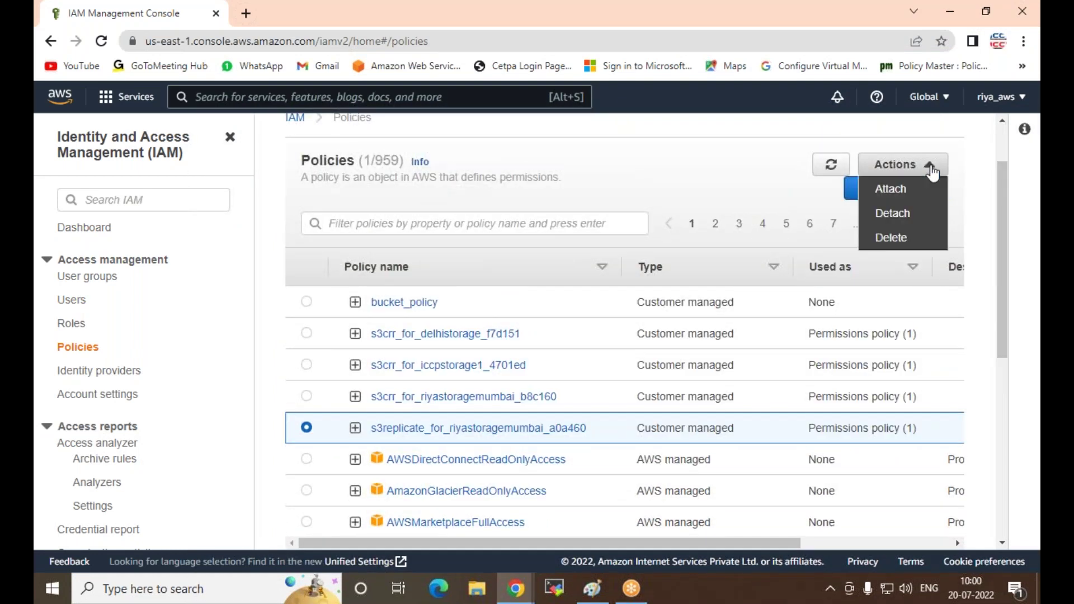
click(891, 238)
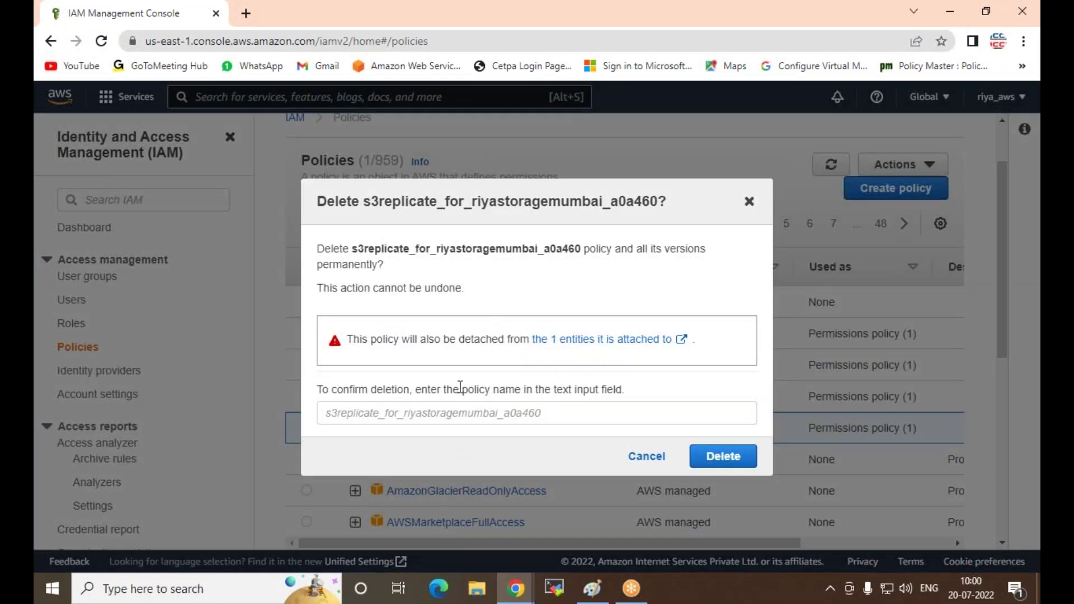
drag(352, 248, 578, 251)
right_click(562, 250)
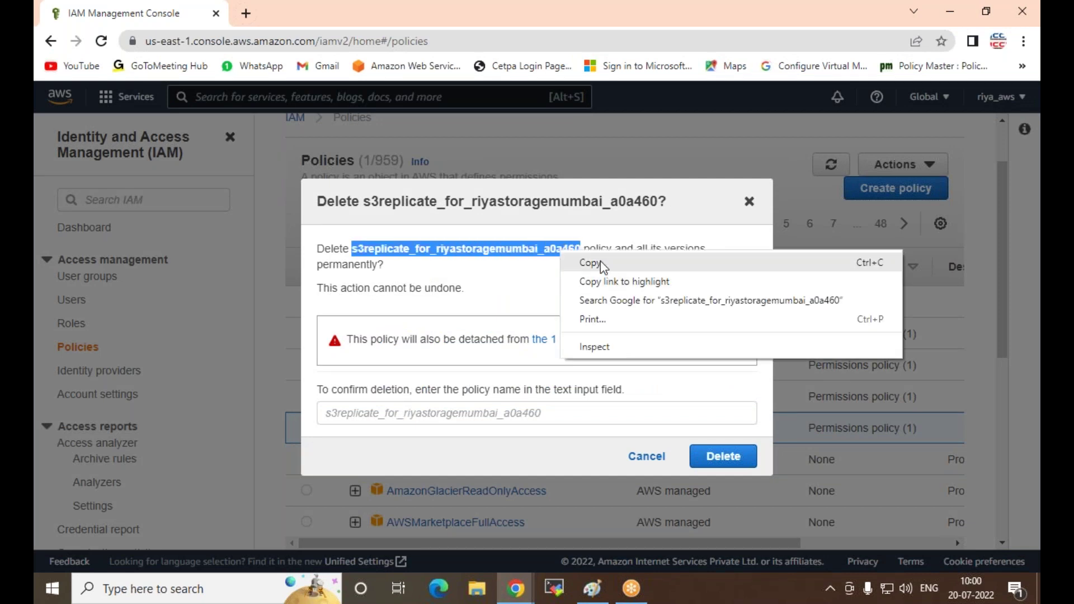
click(587, 266)
right_click(343, 416)
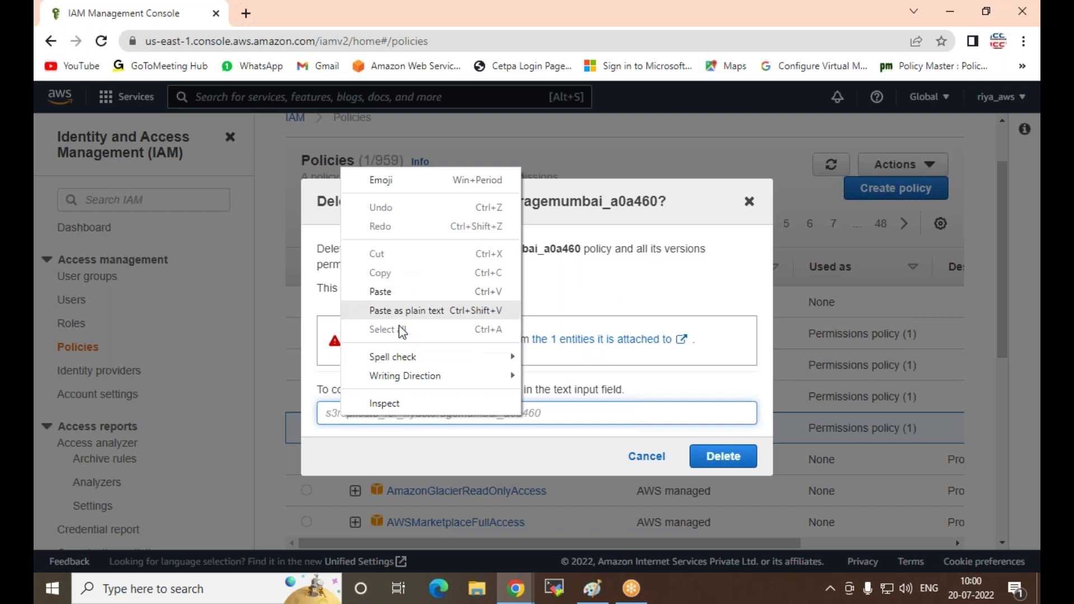
click(401, 290)
click(728, 456)
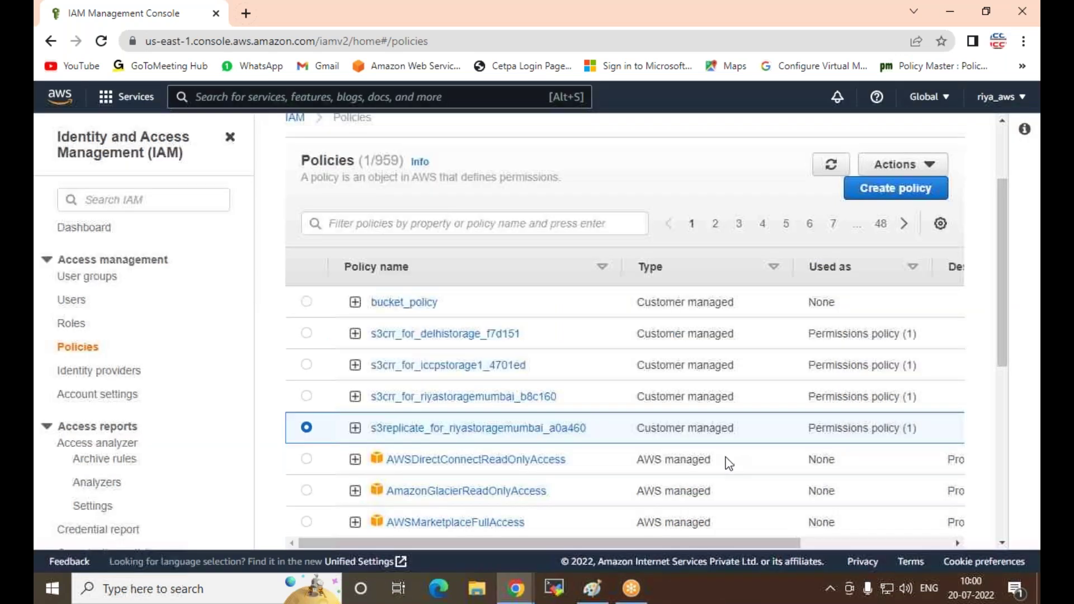
click(306, 396)
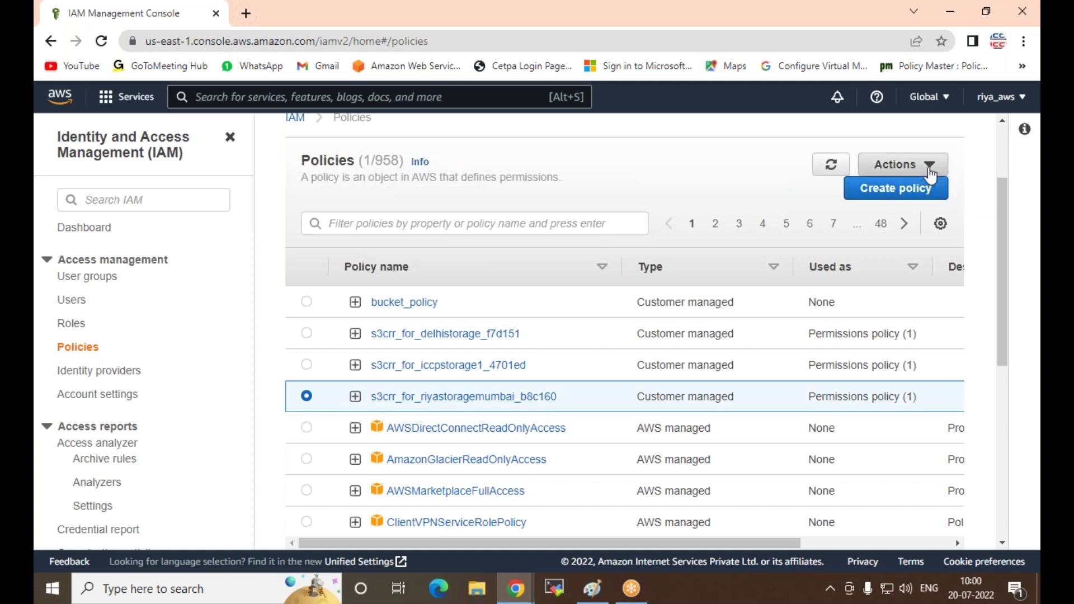
Step: Delete s3crr_for_riyastoragemumbai_b8c160, pasting its name into the confirmation field
click(918, 164)
click(895, 239)
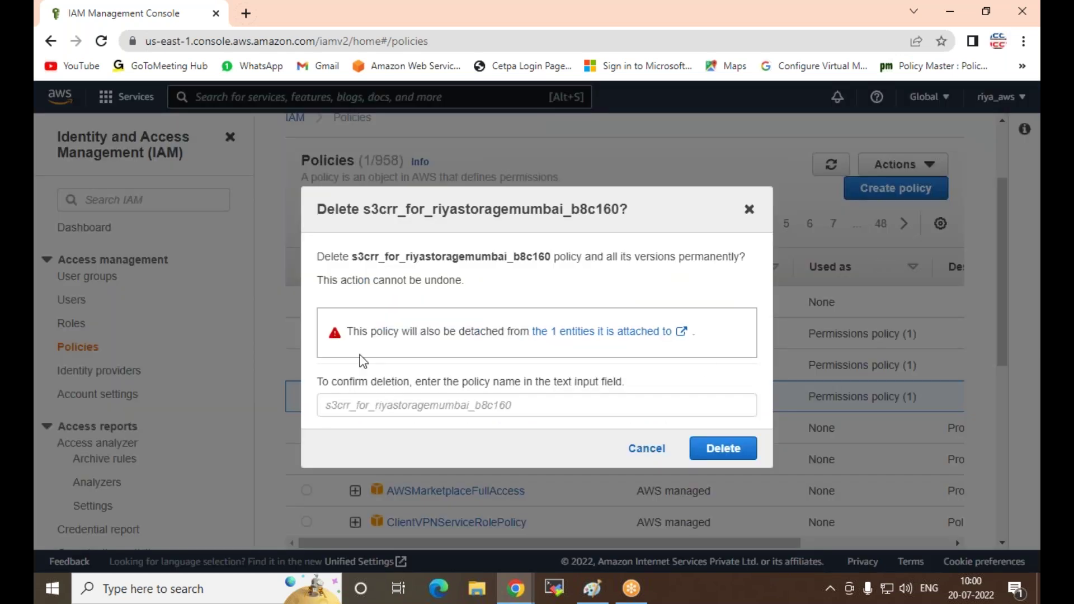
drag(352, 256, 548, 251)
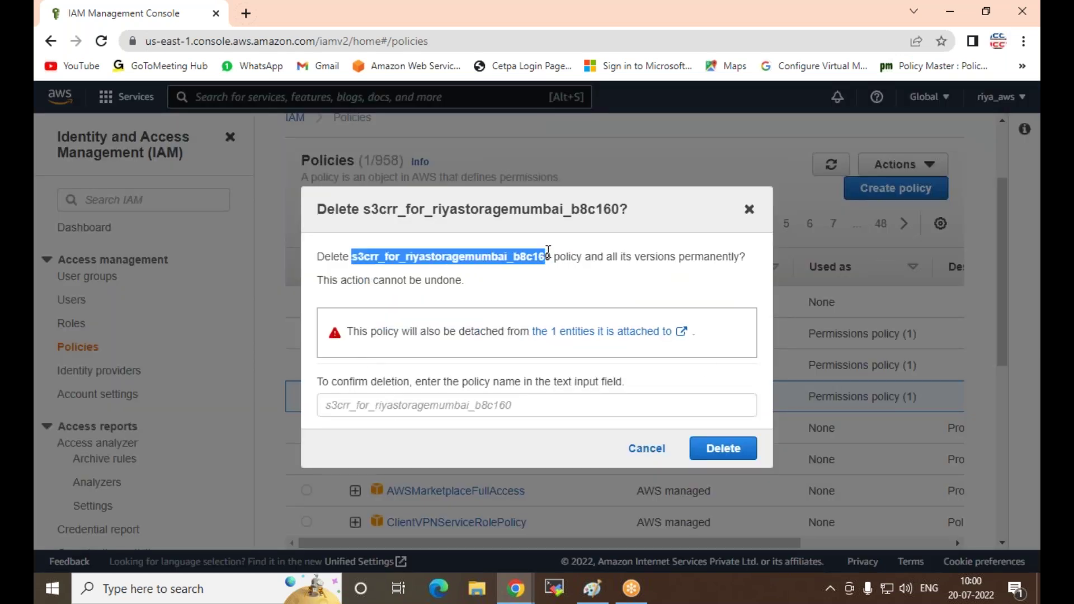
right_click(522, 256)
click(580, 273)
click(380, 405)
right_click(417, 407)
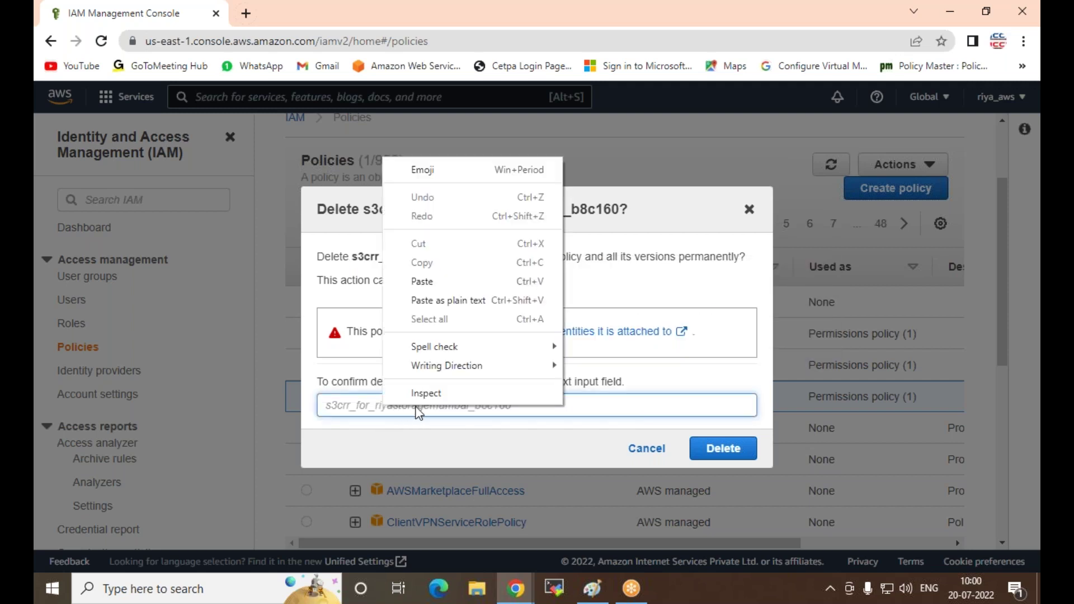
click(430, 281)
click(725, 446)
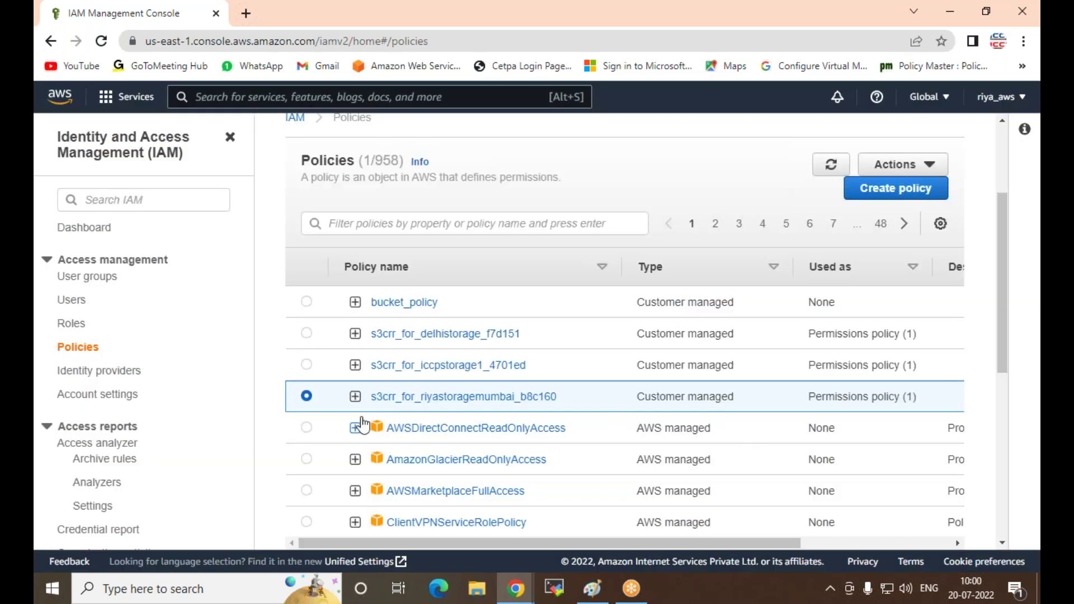
Step: Delete s3crr_for_iccpstorage1_4701ed the same way, then start a new policy
click(307, 365)
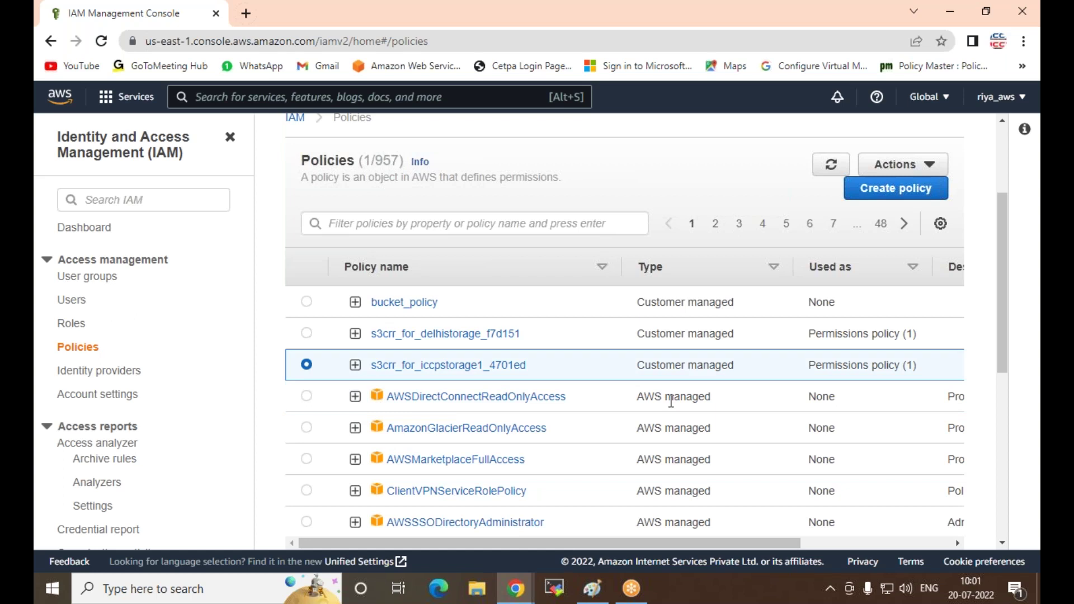
click(902, 164)
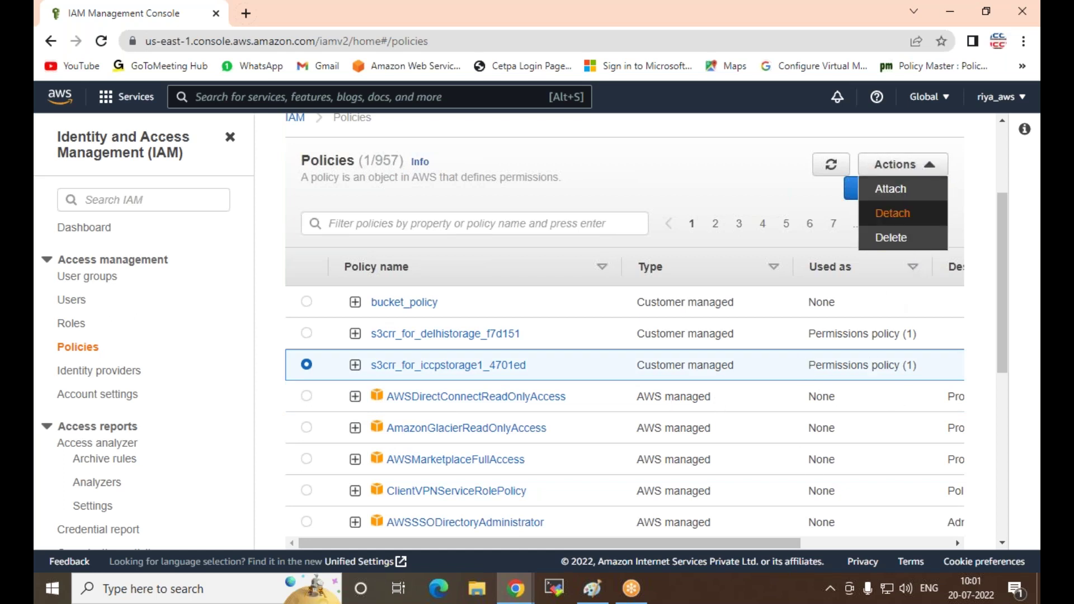
click(902, 238)
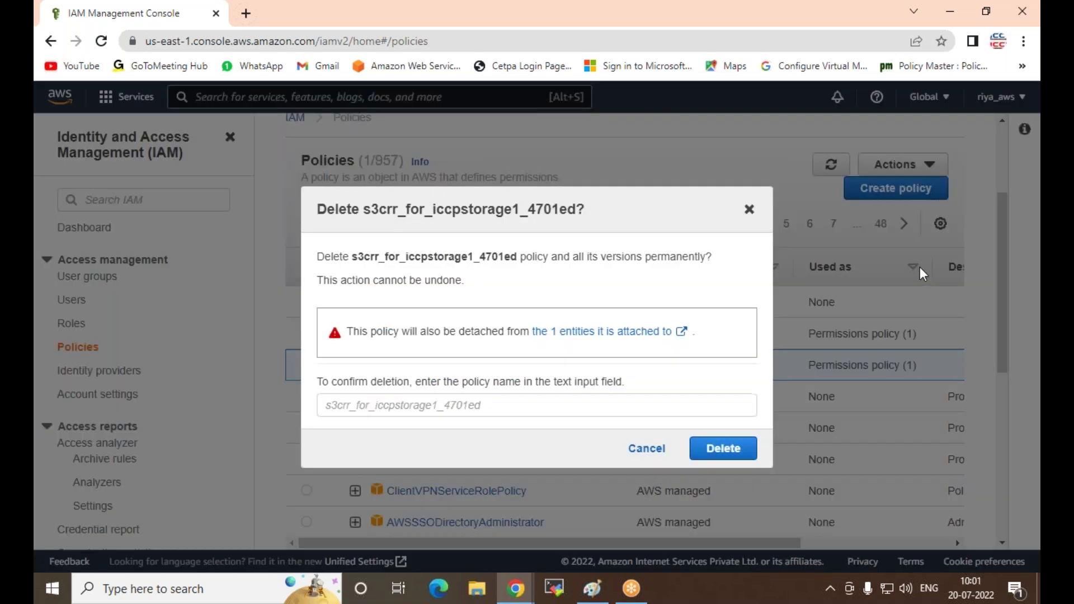
drag(354, 258, 515, 261)
right_click(505, 258)
click(538, 270)
right_click(398, 408)
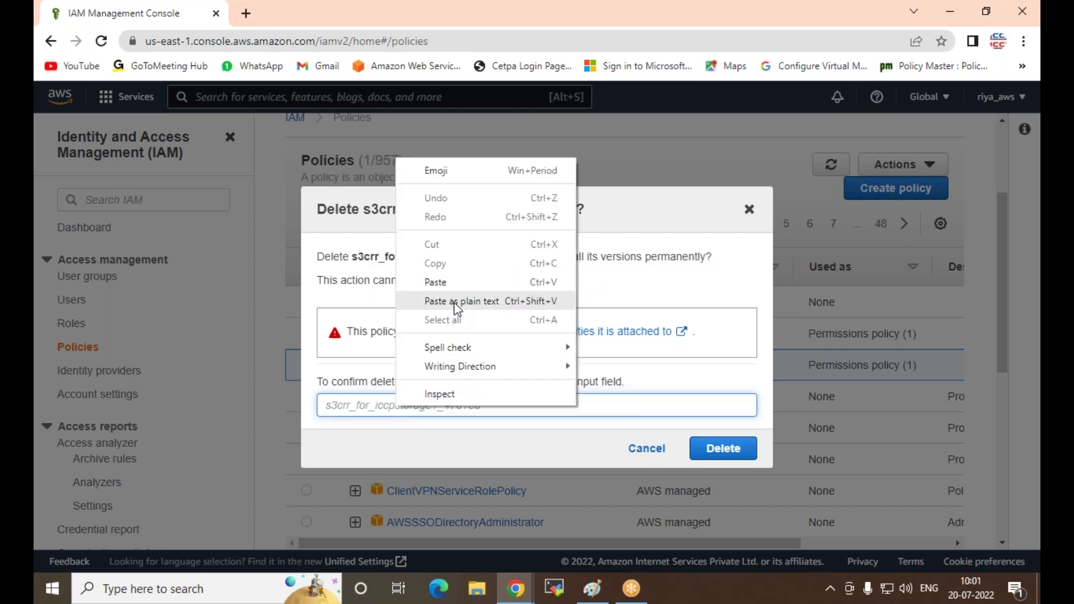
click(456, 280)
click(730, 453)
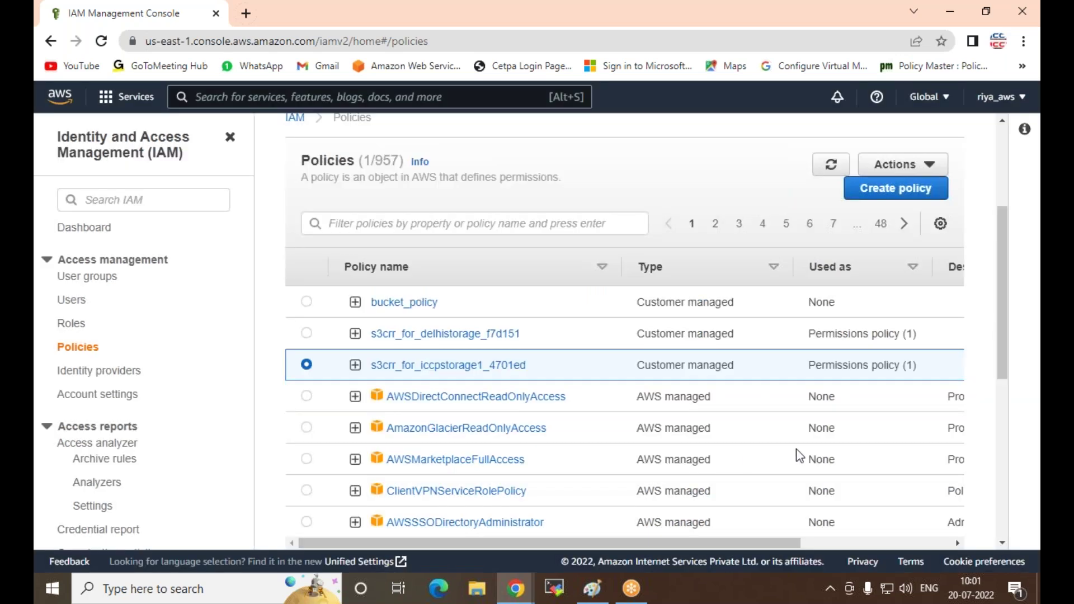
click(306, 333)
click(930, 190)
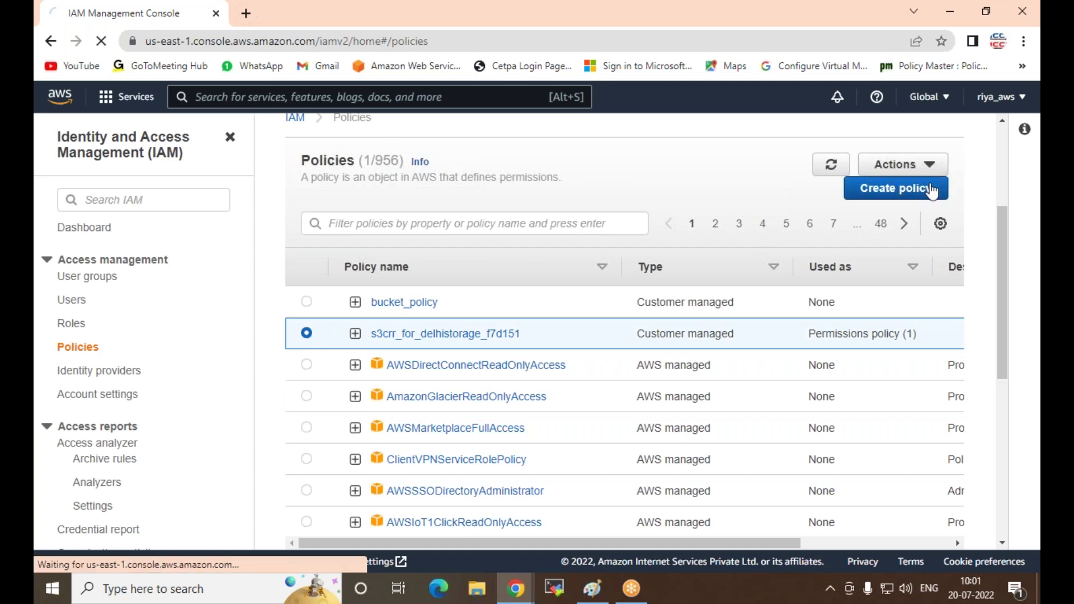
Step: Return to the Policies list and delete s3crr_for_delhistorage_f7d151, pasting its name to confirm
click(51, 42)
click(51, 42)
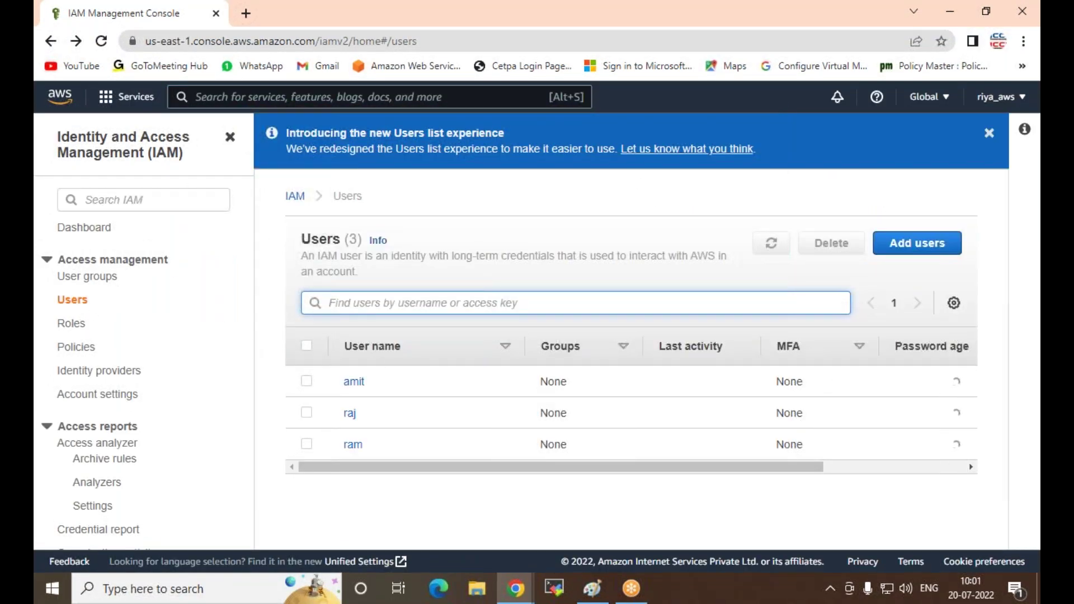
click(75, 348)
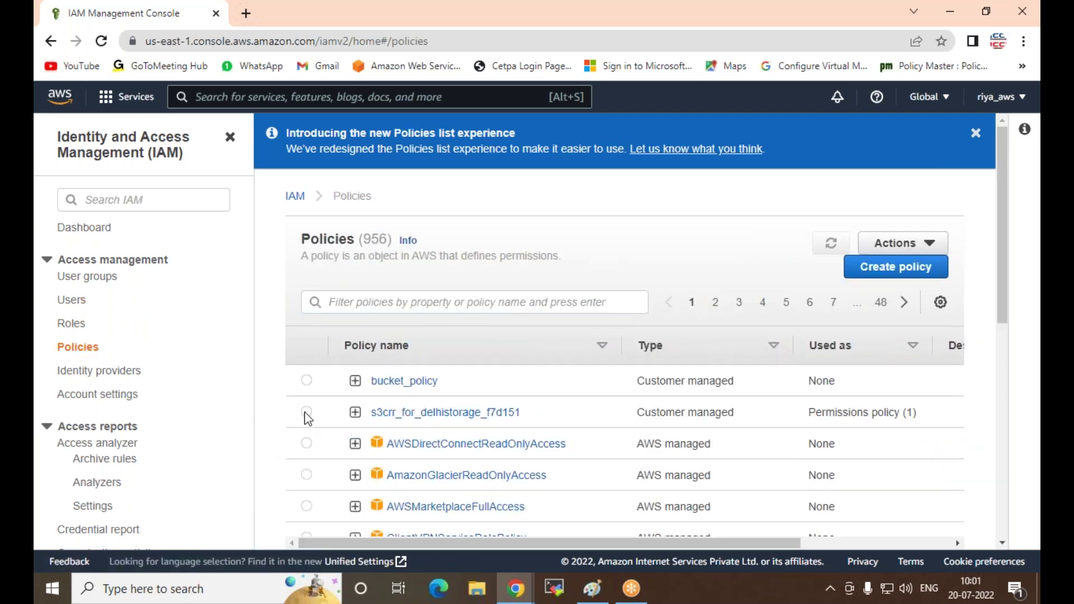
click(307, 412)
click(930, 248)
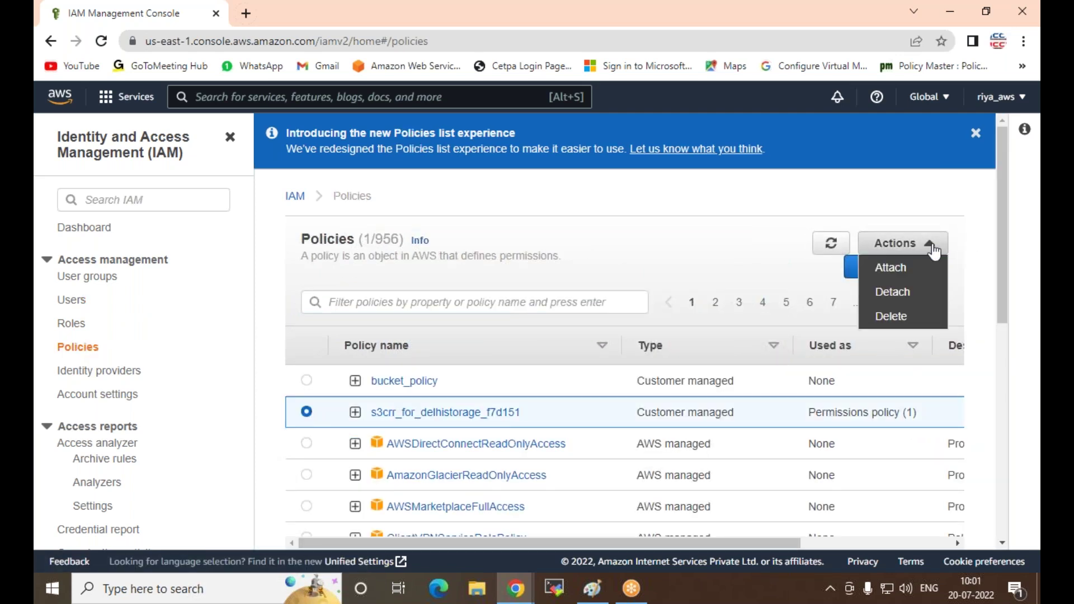
click(904, 316)
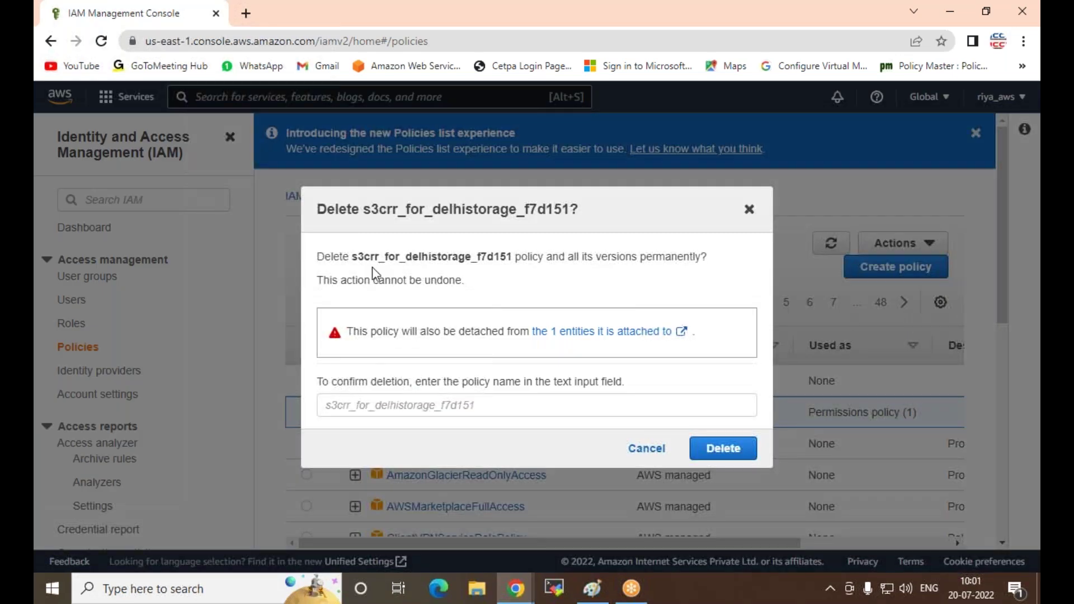
drag(353, 251, 501, 252)
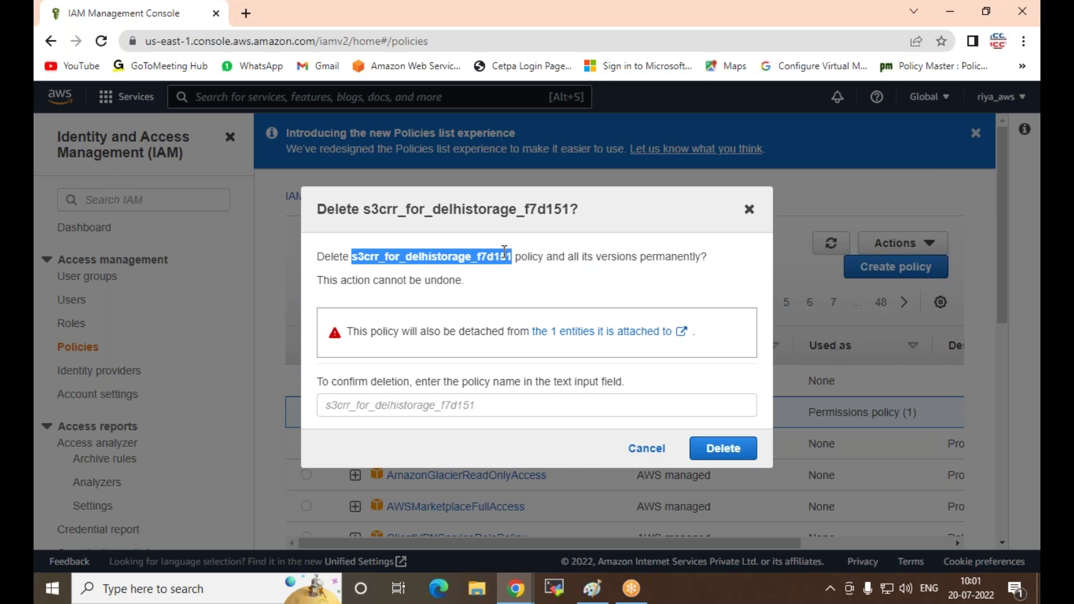
click(471, 406)
key(ctrl+v)
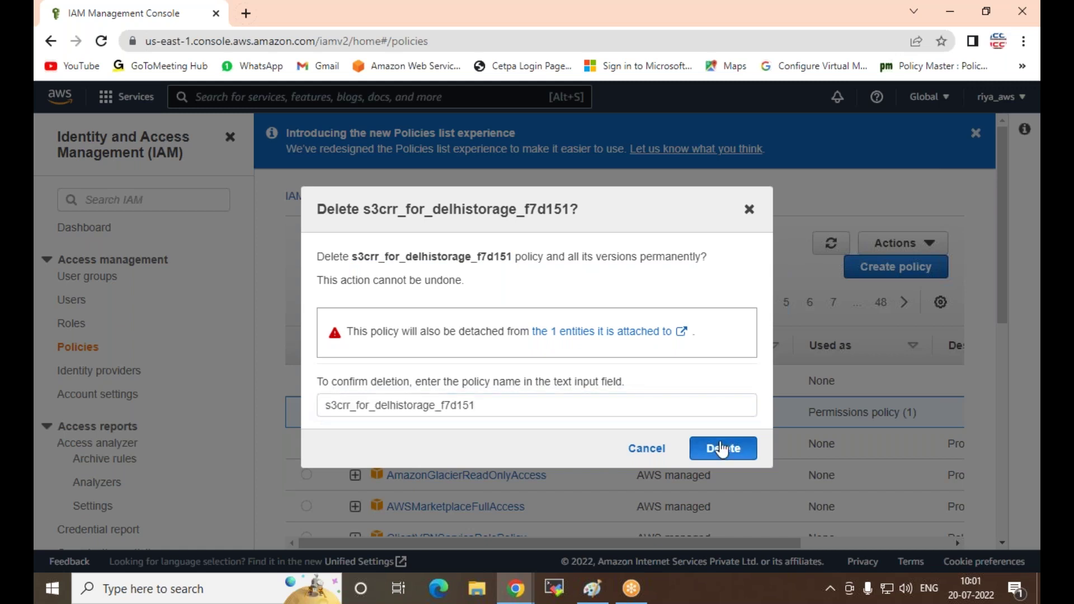
click(723, 447)
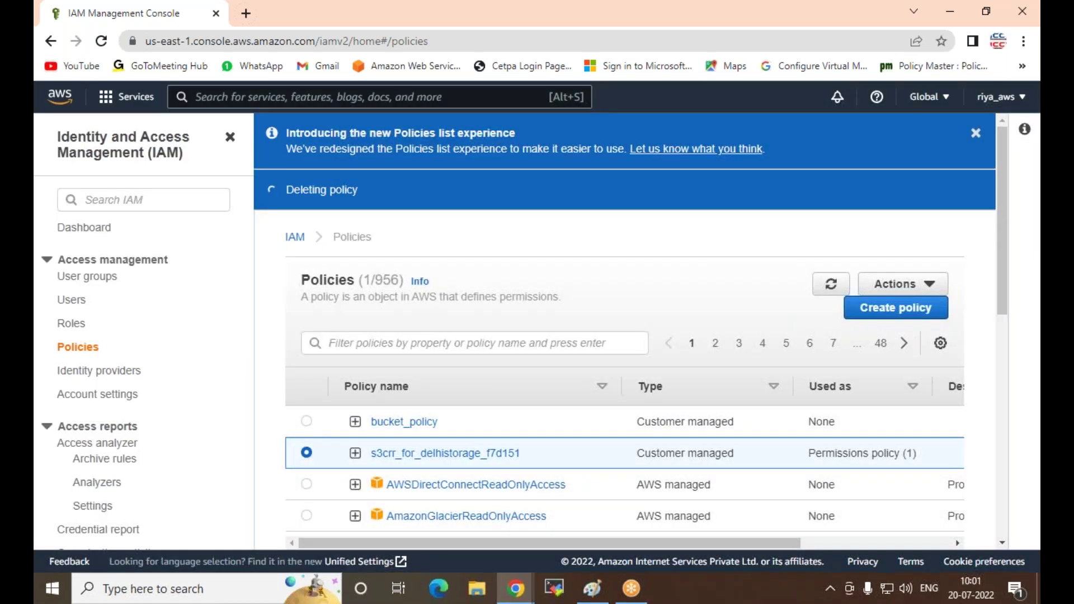
Step: Delete bucket_policy, pasting its name into the confirmation field
click(306, 421)
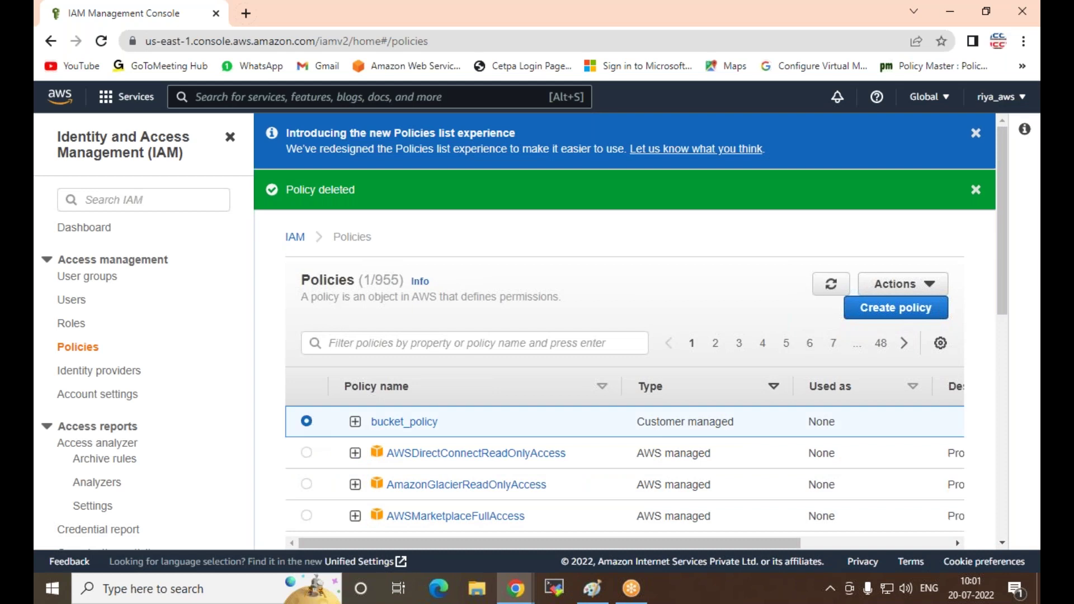
click(918, 284)
click(890, 356)
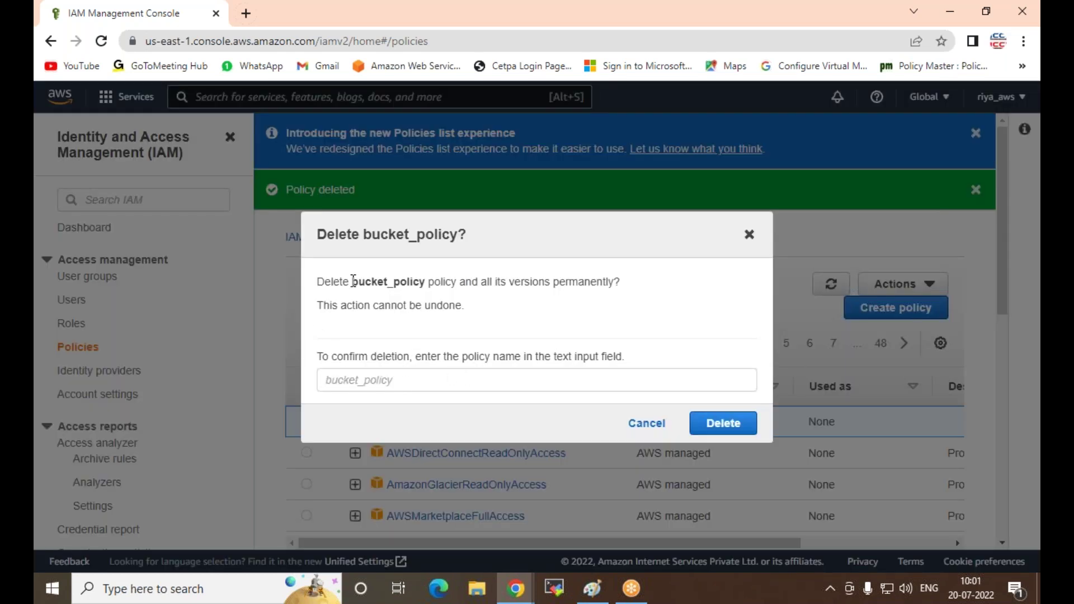
drag(353, 282, 421, 278)
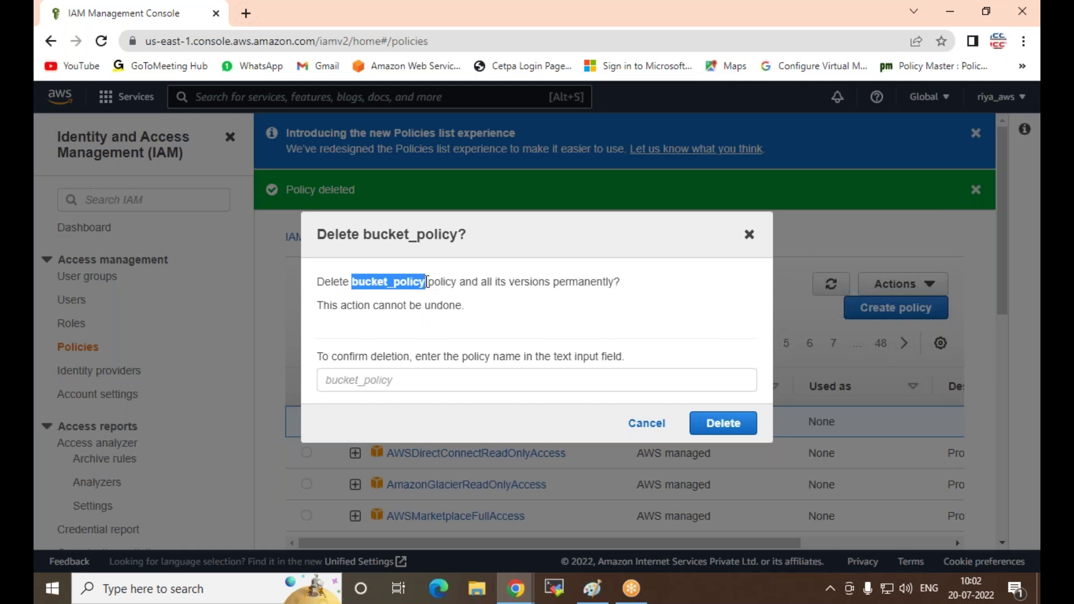
click(396, 378)
text(bucket_policy)
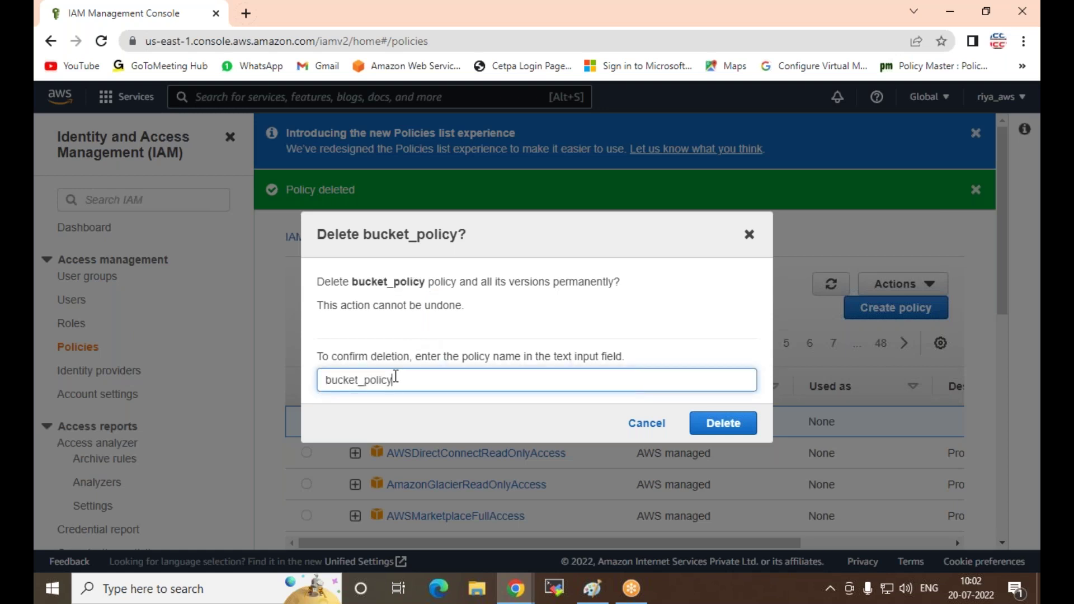
click(720, 423)
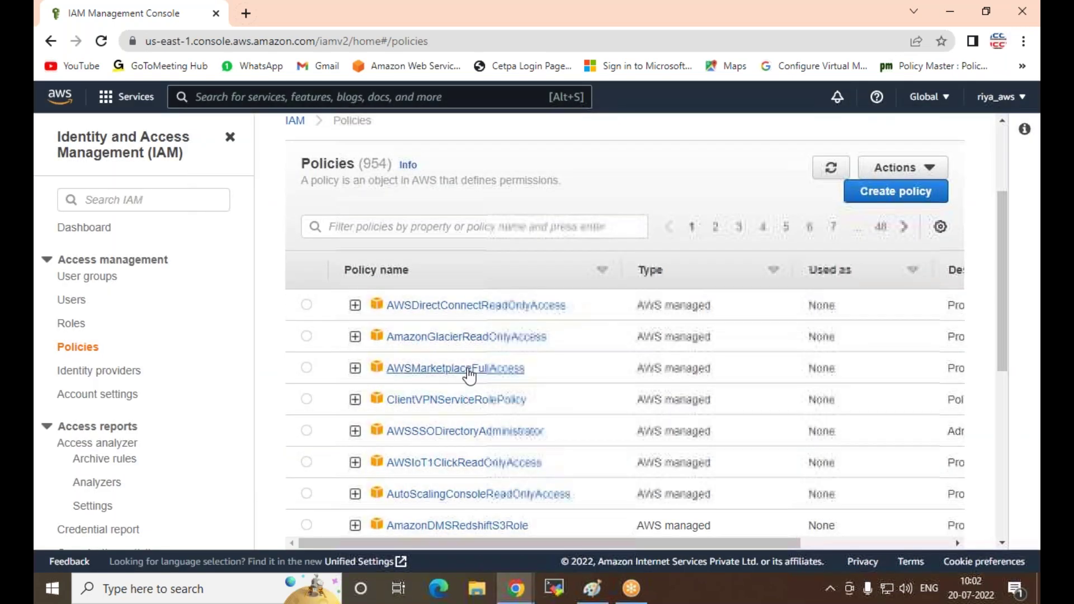
Step: Dismiss both Policy deleted notices and the announcement banner, then start Create policy
scroll(468, 372, down, 8)
scroll(470, 345, up, 4)
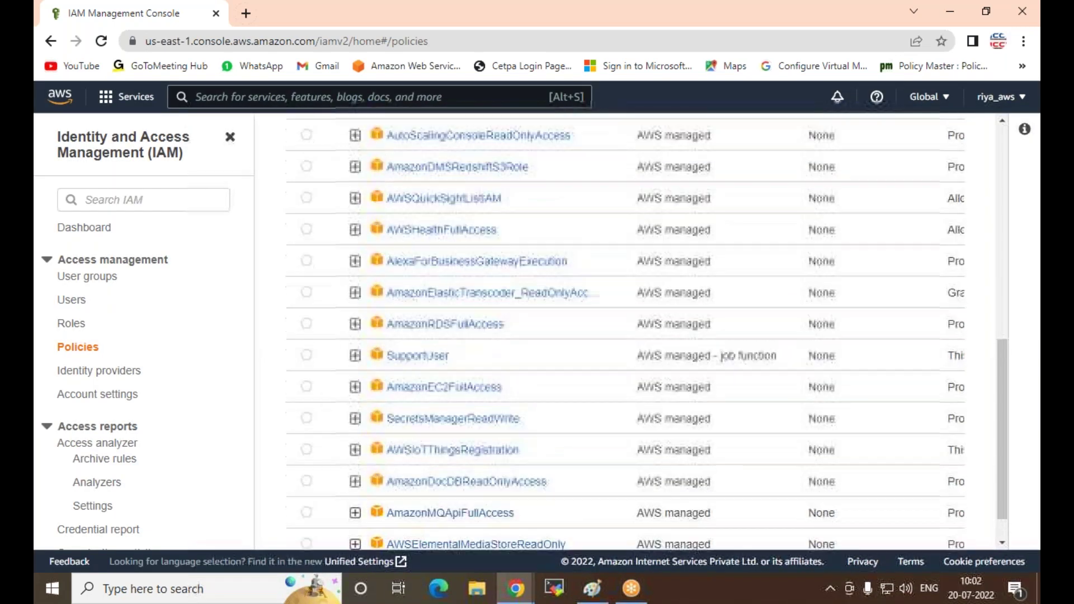
scroll(469, 343, up, 6)
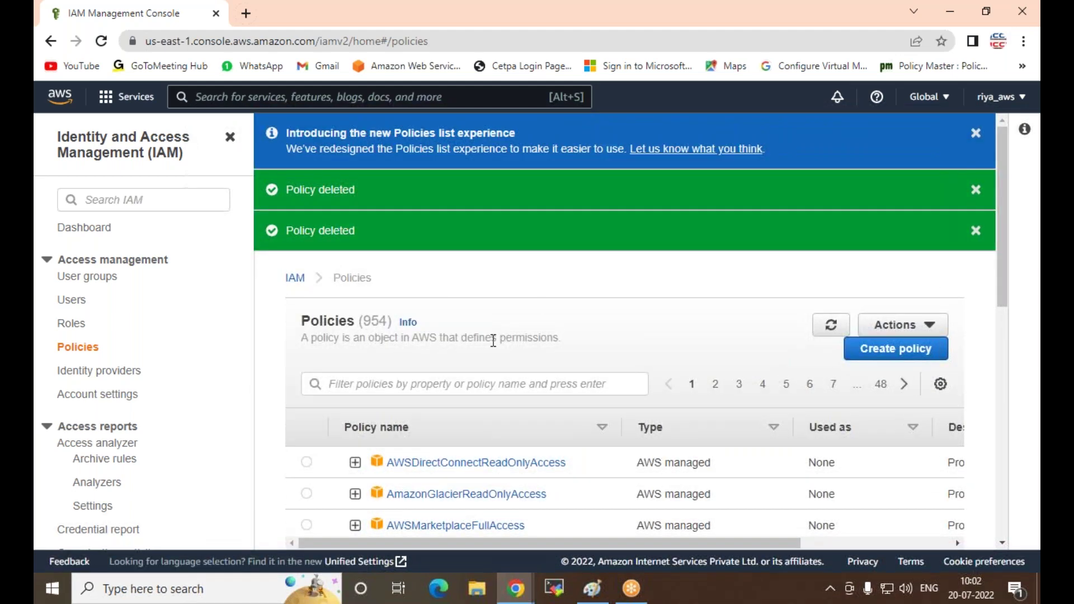
click(975, 230)
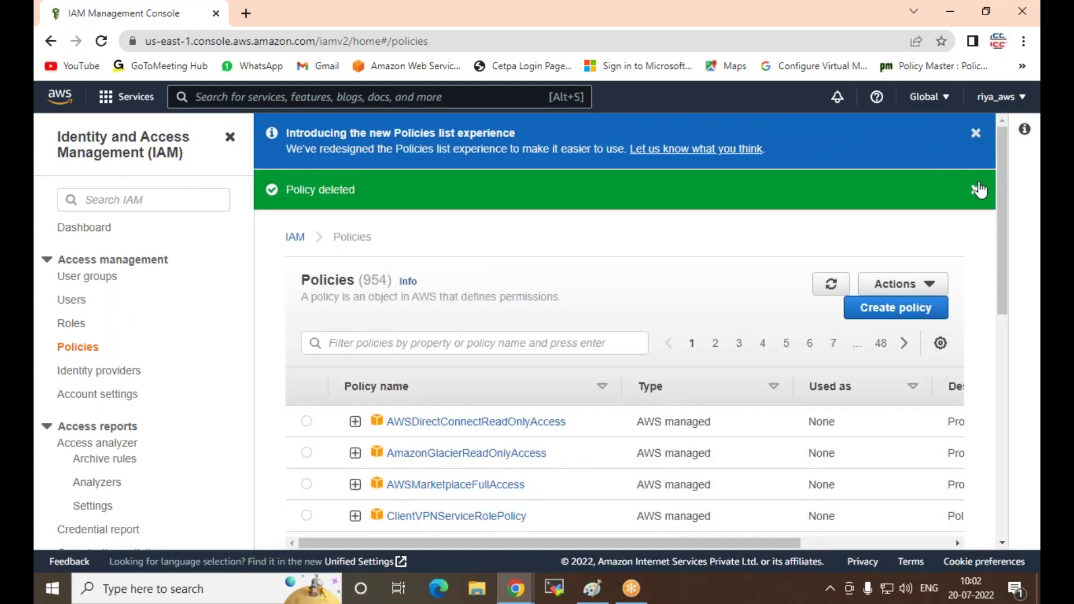
click(975, 189)
click(975, 135)
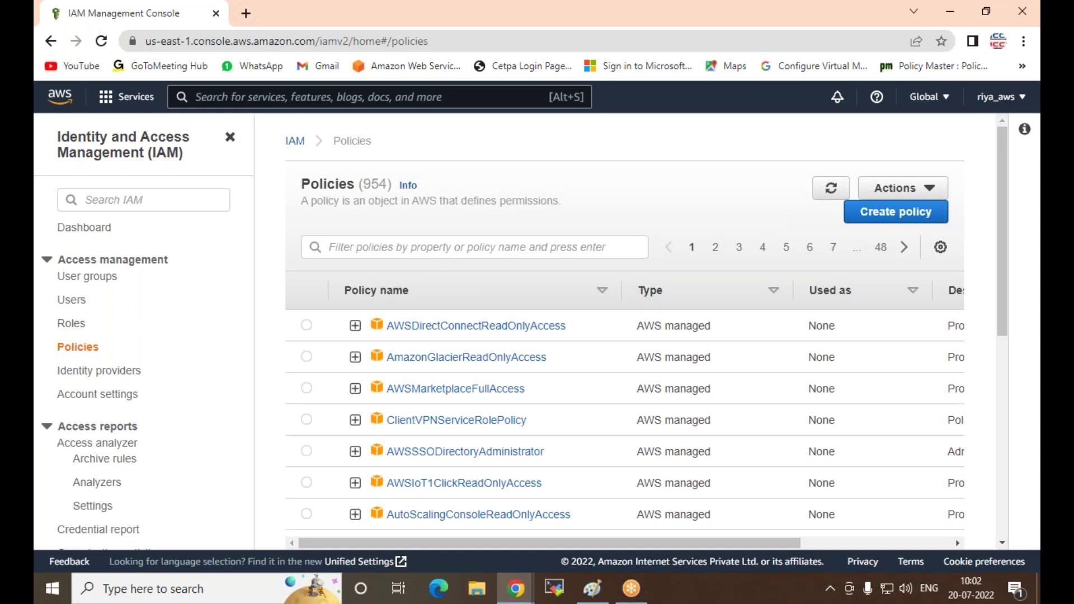
click(881, 219)
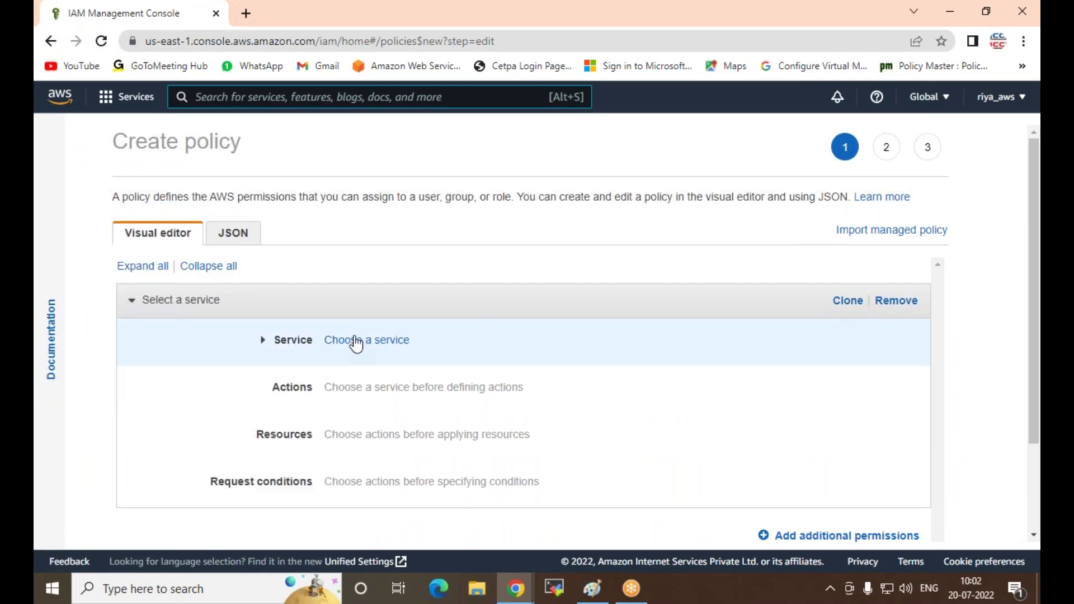
Step: Choose S3 from the service list as the new policy's service
scroll(364, 235, down, 2)
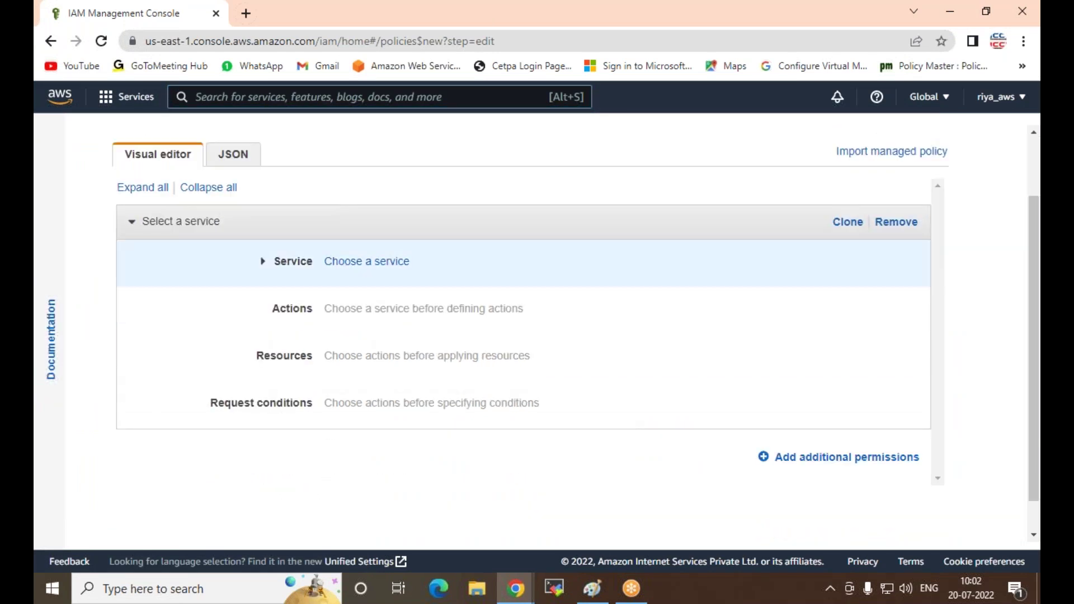
click(336, 263)
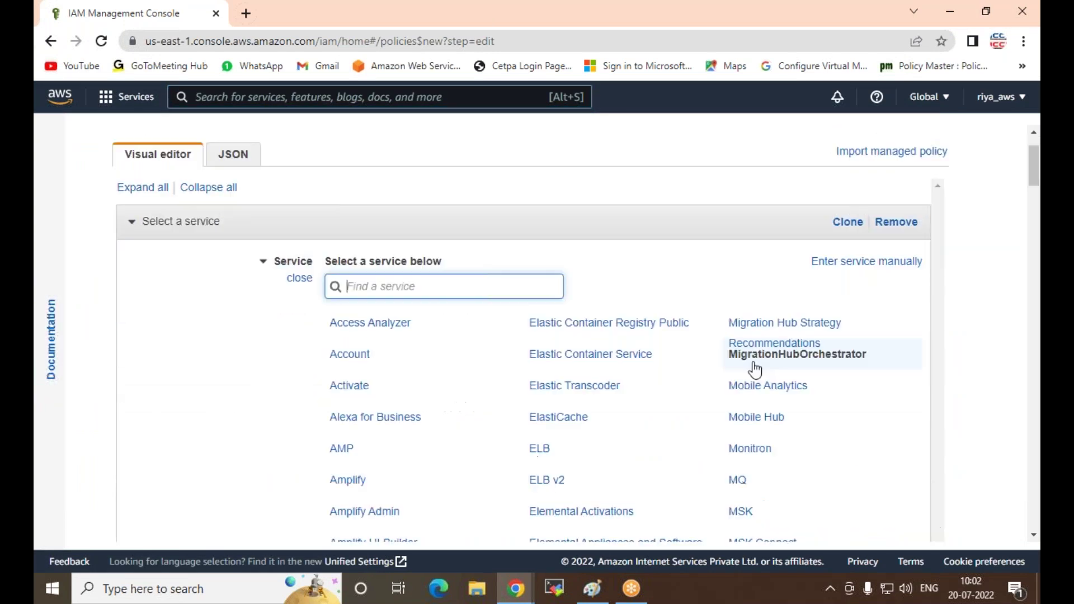
scroll(688, 363, down, 10)
scroll(688, 351, down, 15)
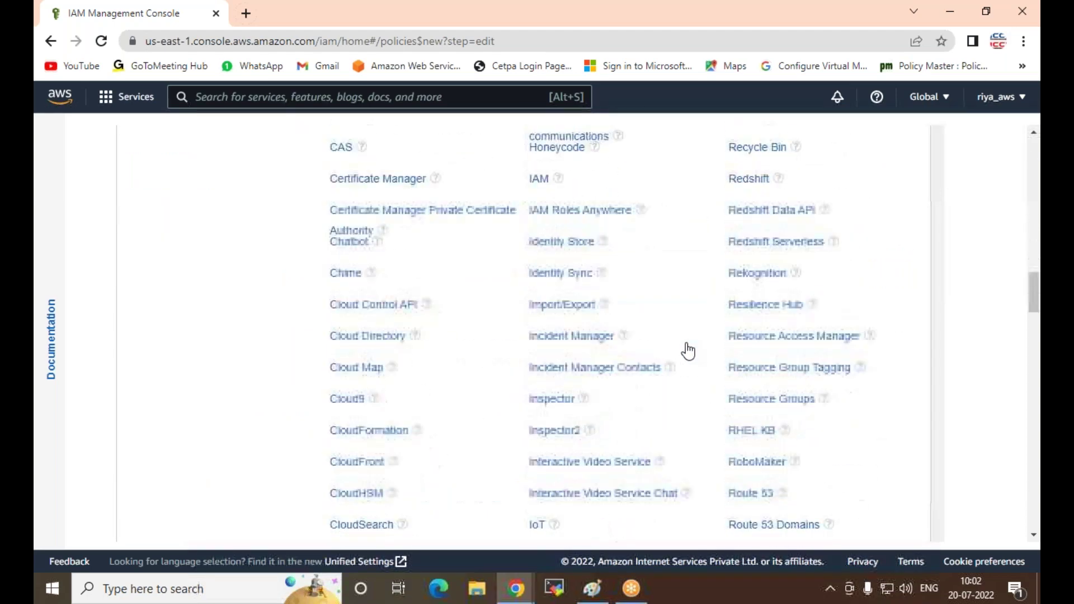
scroll(690, 348, down, 8)
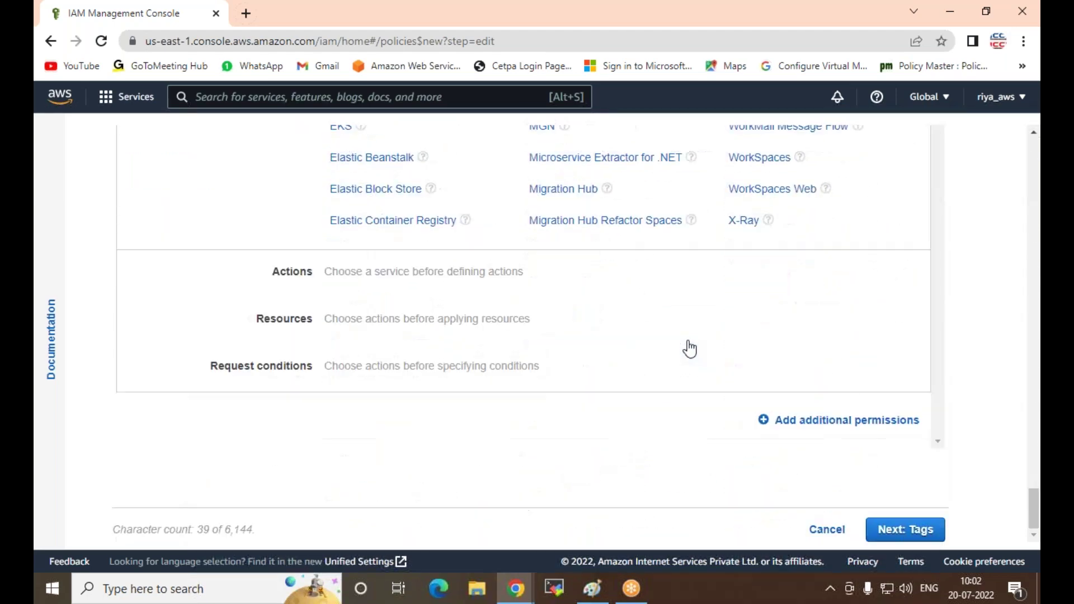
scroll(688, 347, up, 7)
scroll(741, 392, up, 7)
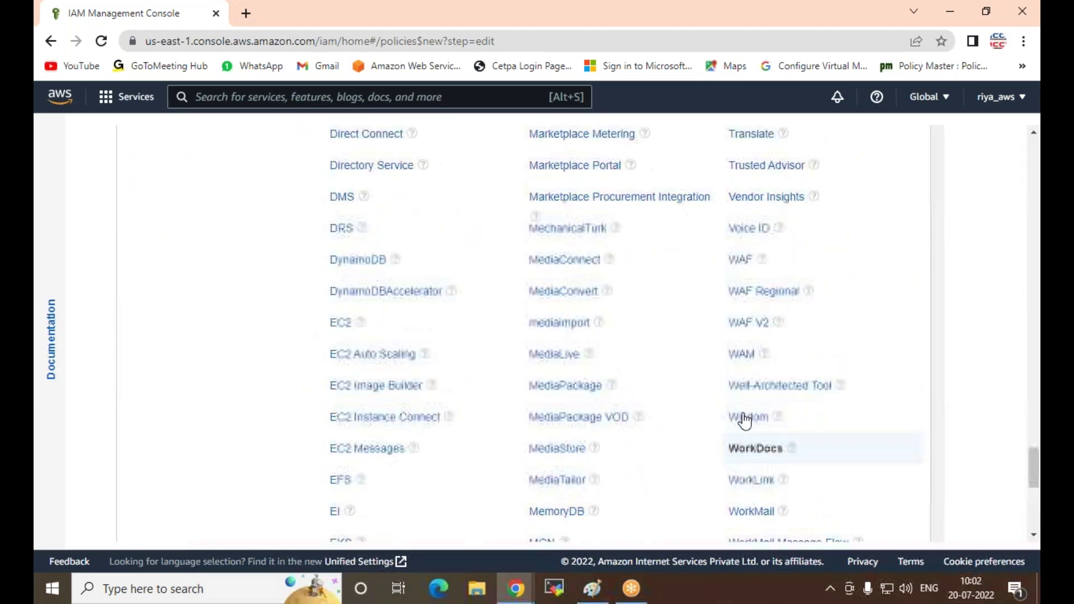
scroll(744, 419, up, 8)
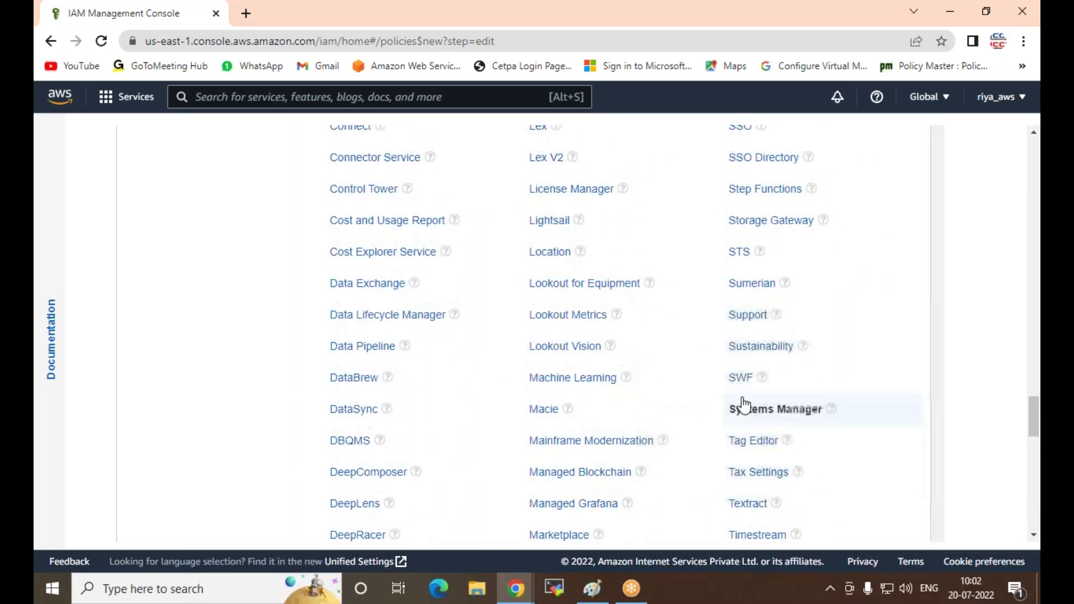
scroll(743, 403, up, 6)
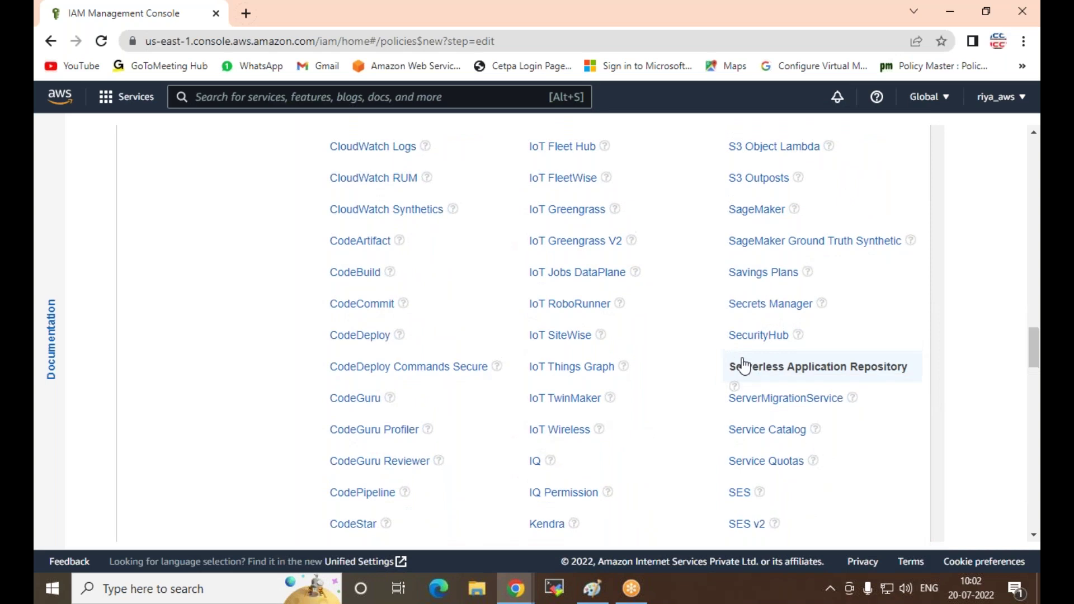
scroll(743, 369, up, 3)
click(734, 271)
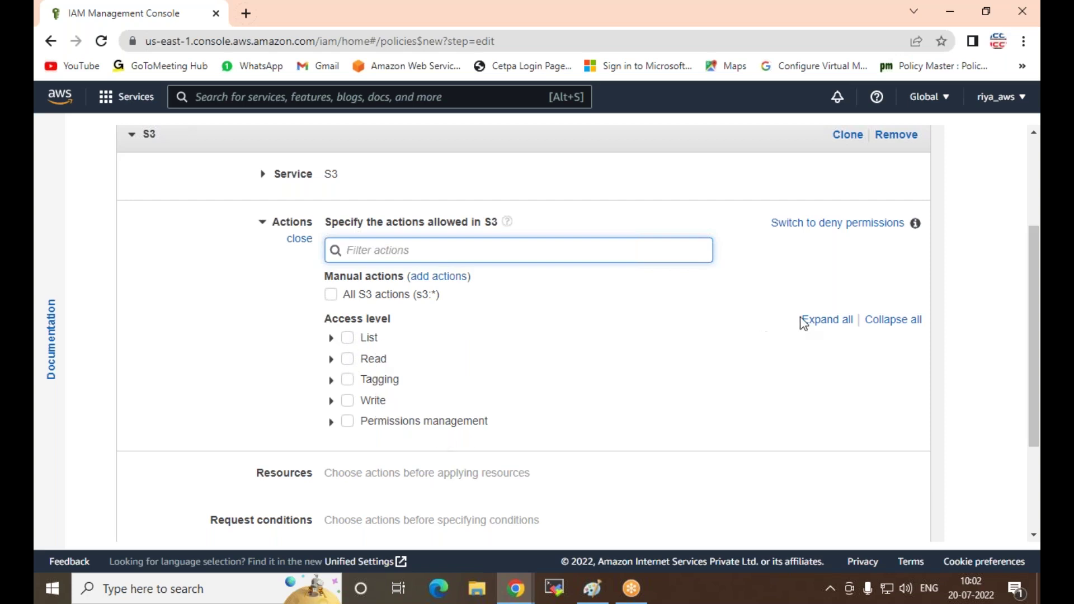
Step: Expand all access levels and tick PutBucketAcl, PutMultiRegionAccessPointPolicy, PutBucketCORS, PutObject and DeleteObjectVersionTagging
click(844, 326)
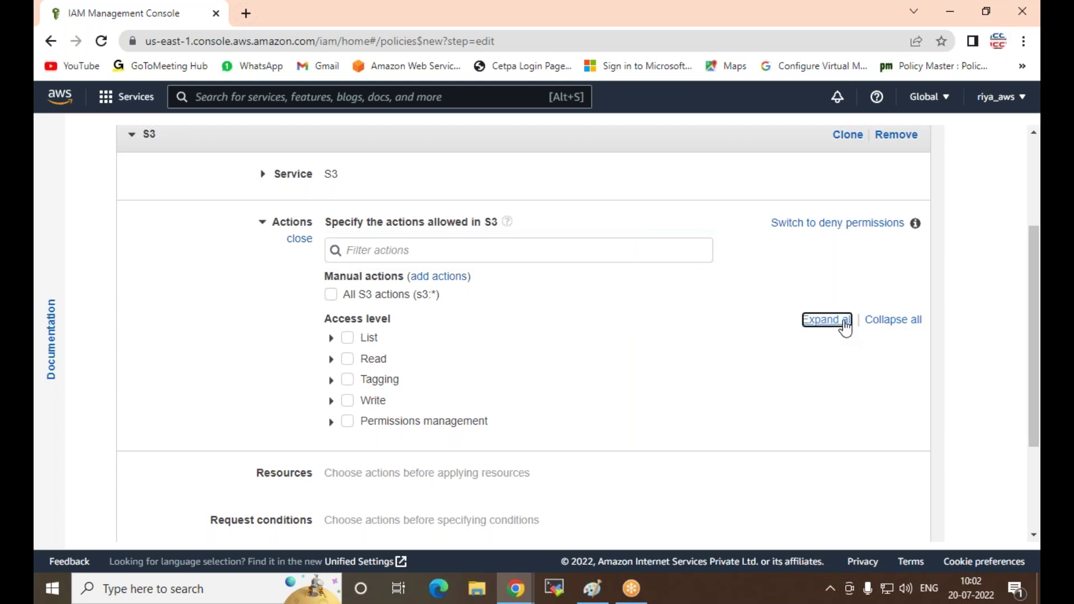
scroll(606, 357, down, 15)
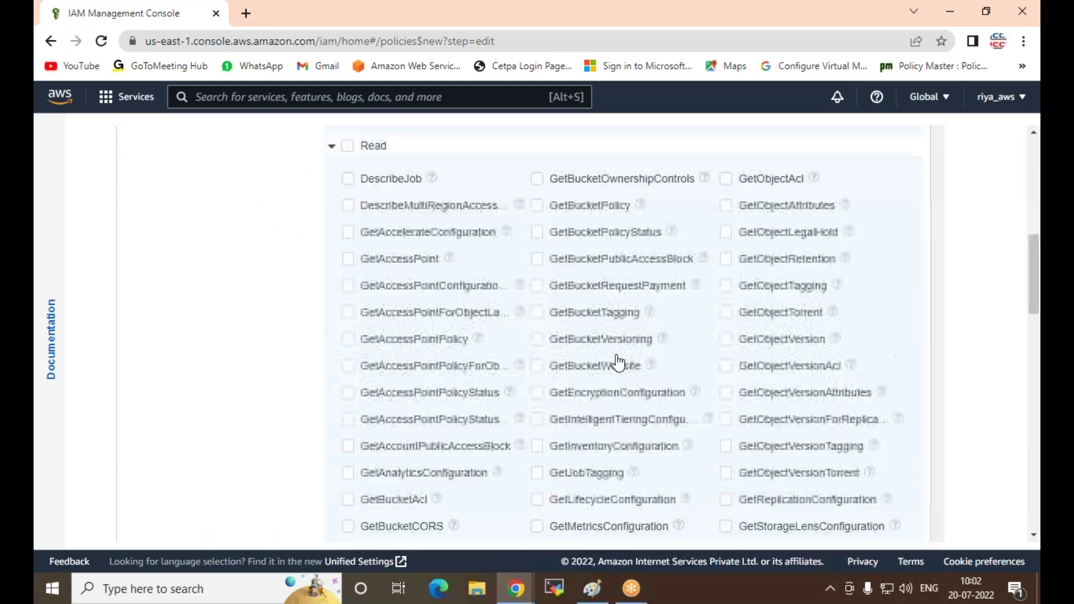
scroll(622, 346, down, 6)
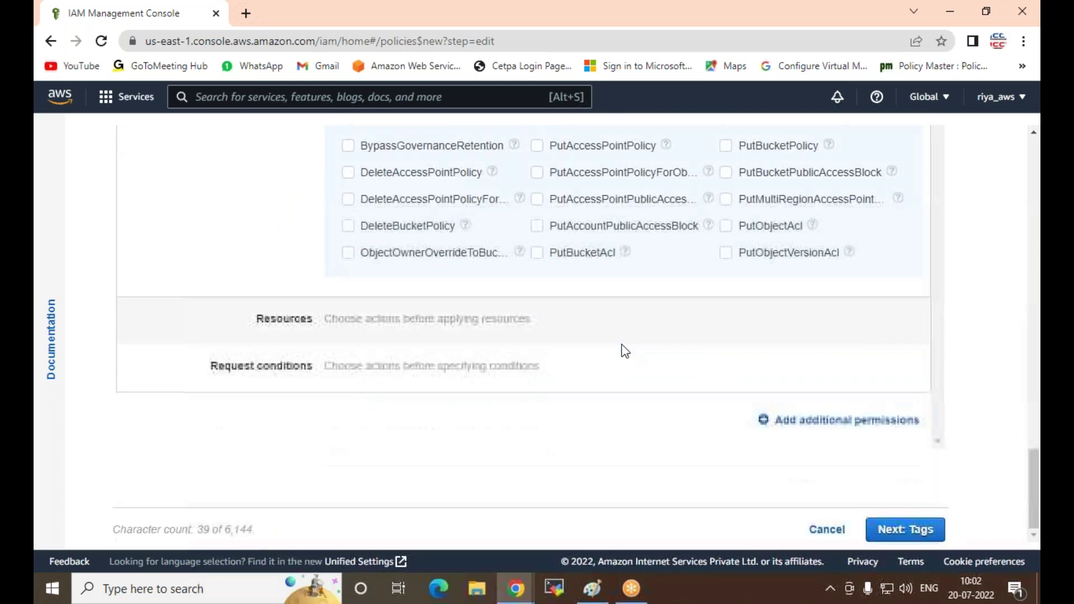
click(538, 253)
click(726, 199)
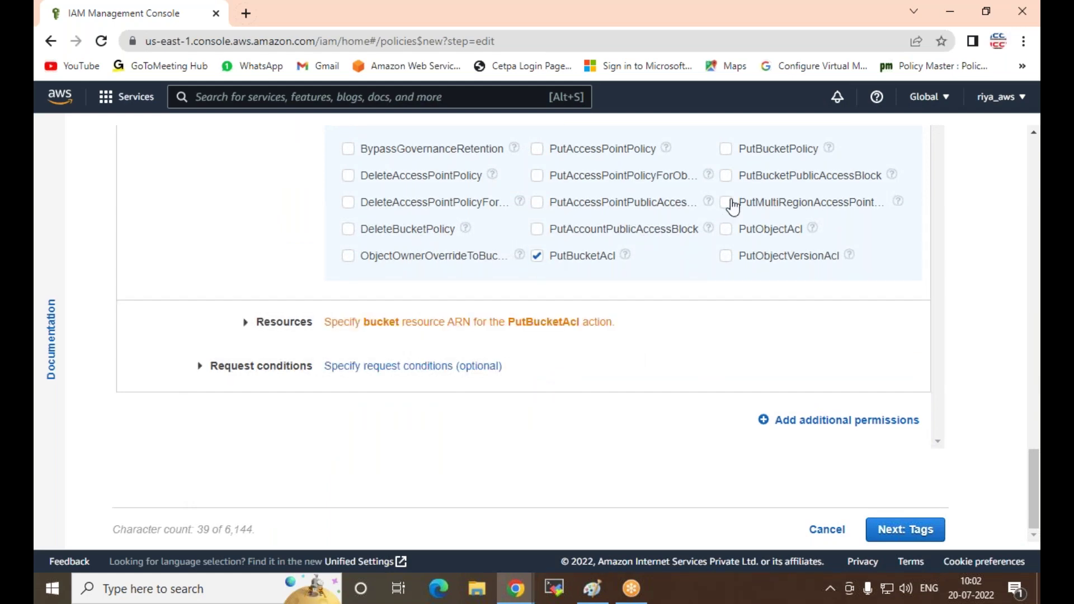
scroll(727, 206, up, 3)
scroll(606, 276, up, 4)
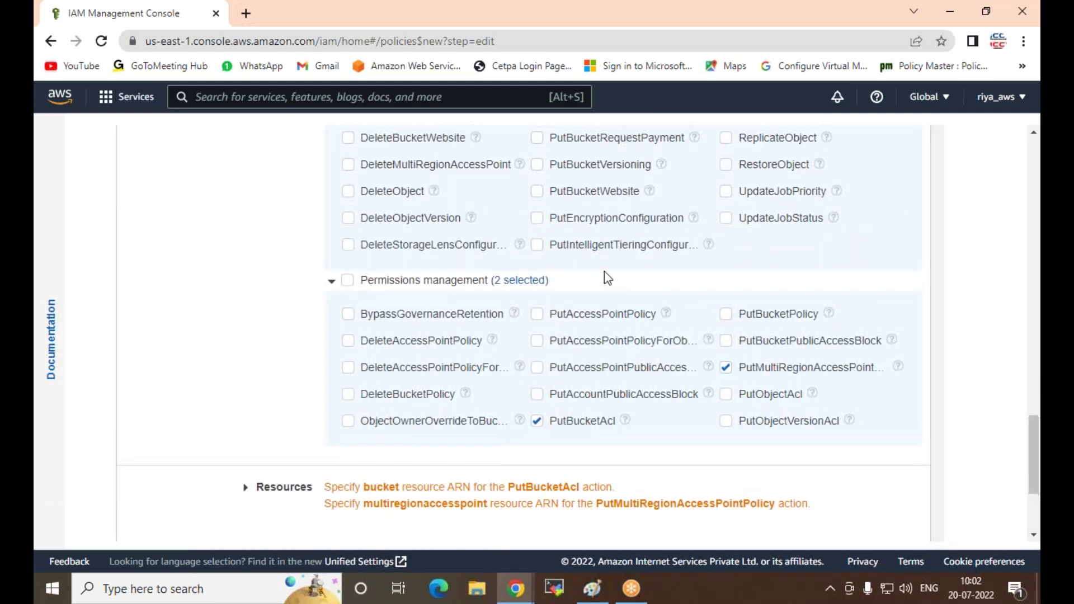
click(538, 234)
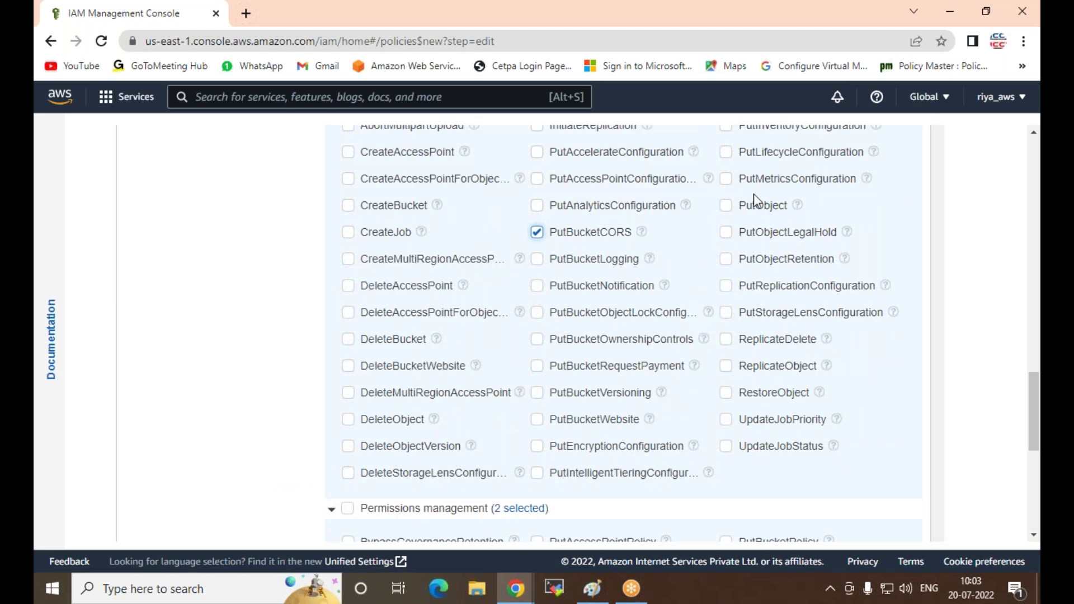
click(725, 205)
scroll(667, 283, up, 3)
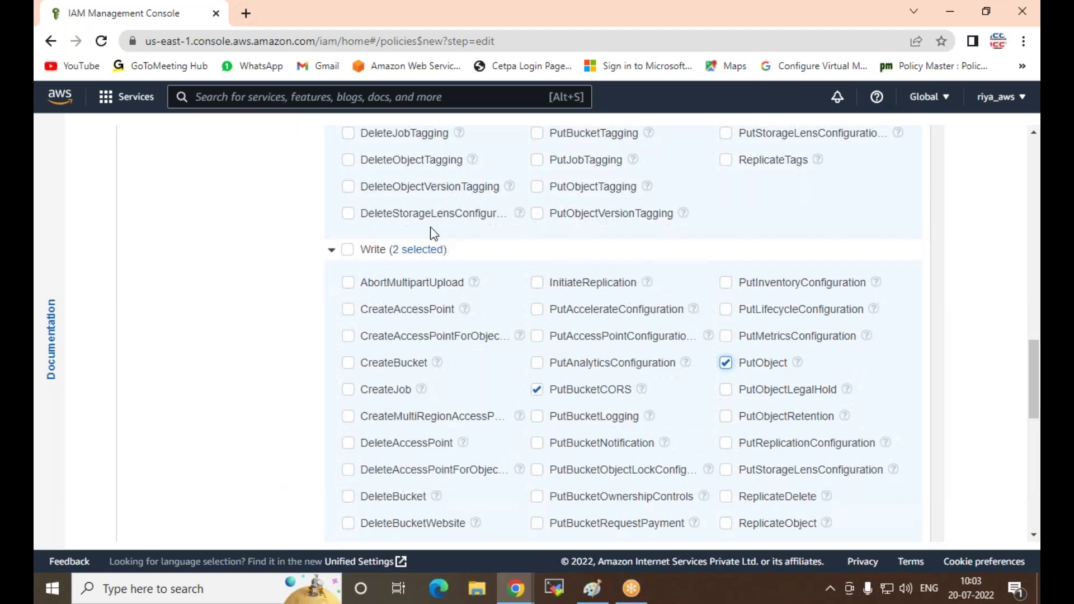
click(349, 187)
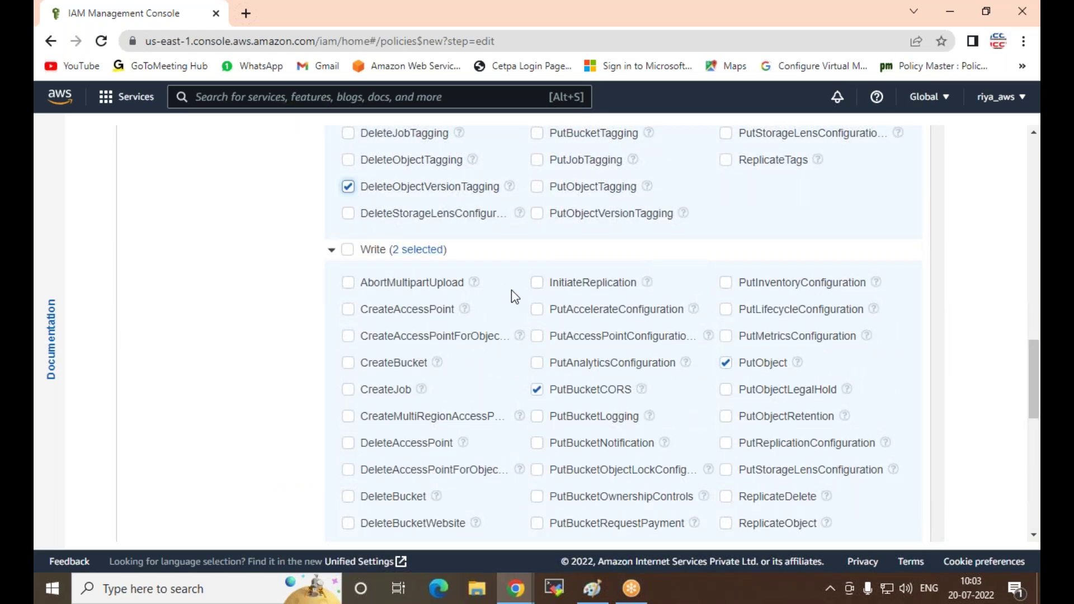
scroll(511, 290, up, 15)
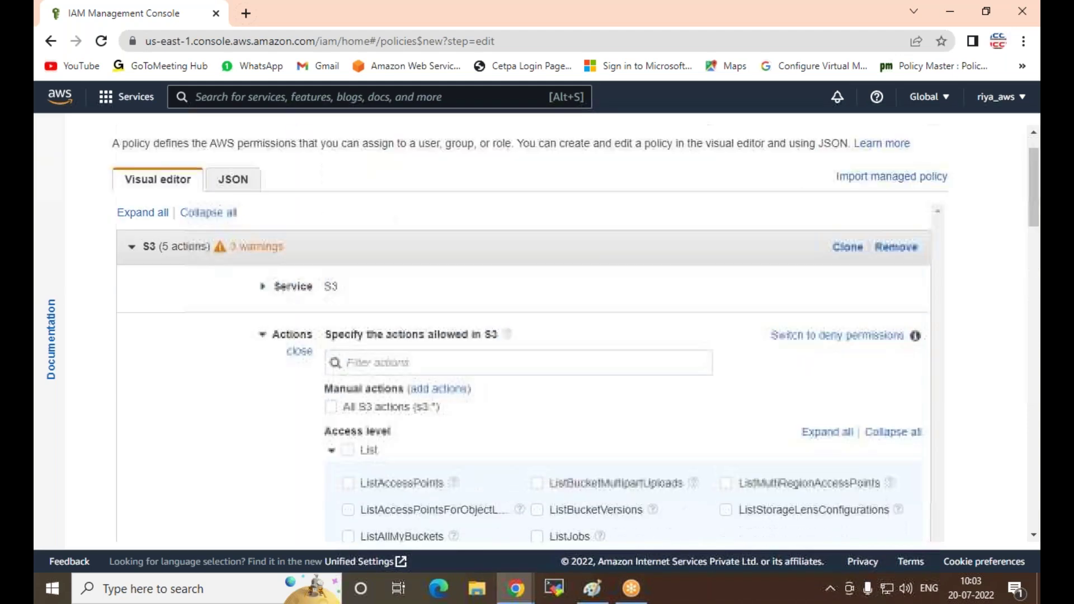
Step: Tick All S3 actions (s3:*), collapse the action lists and set Resources to All resources
click(330, 407)
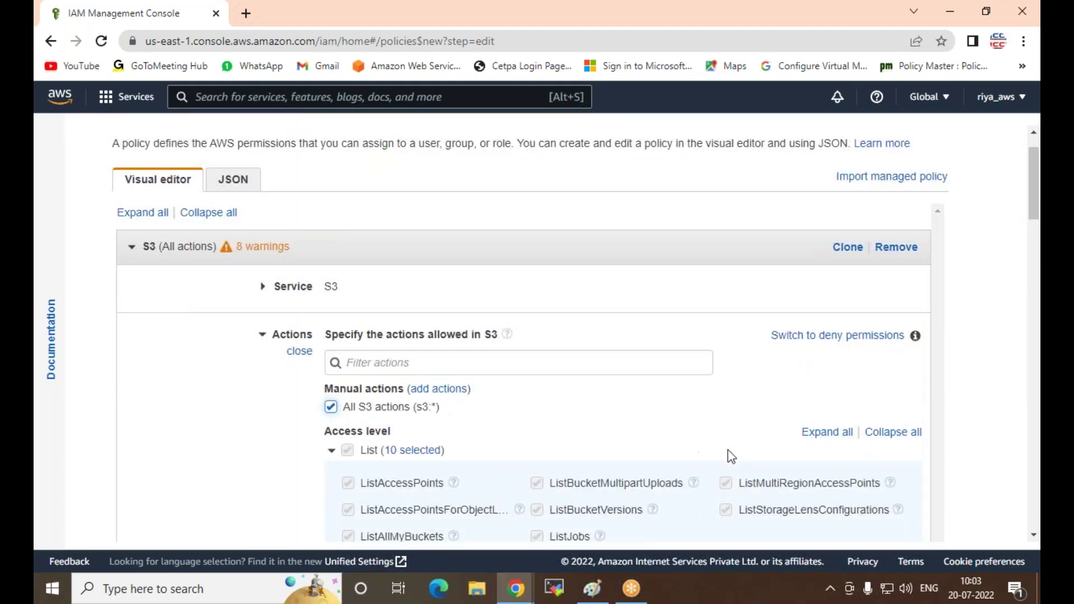
scroll(728, 453, down, 4)
scroll(729, 453, down, 4)
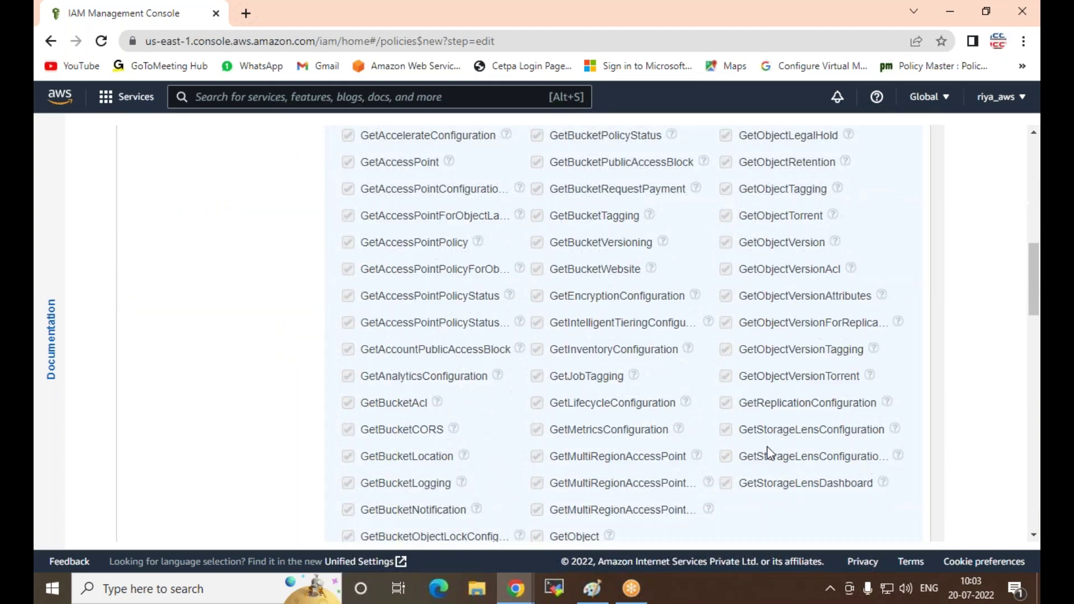
scroll(765, 454, up, 9)
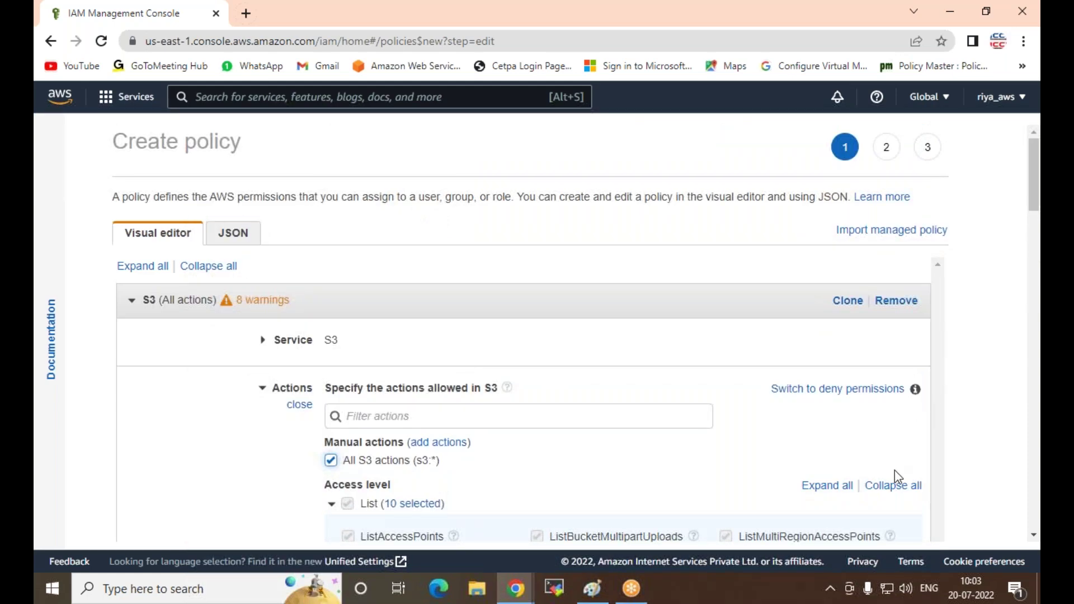
click(890, 487)
scroll(890, 492, down, 4)
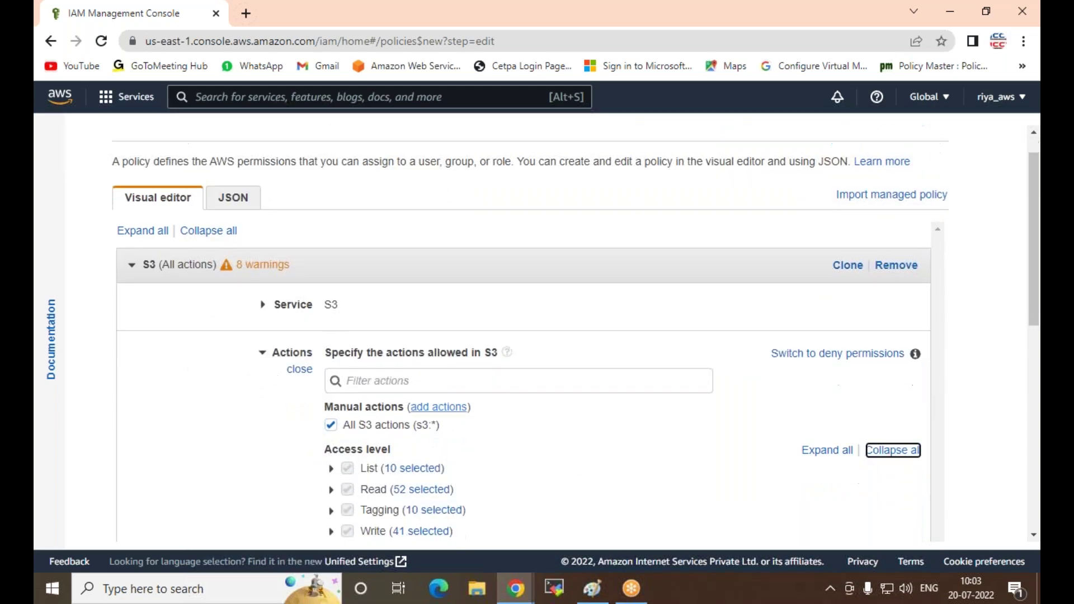
scroll(328, 383, down, 3)
click(245, 306)
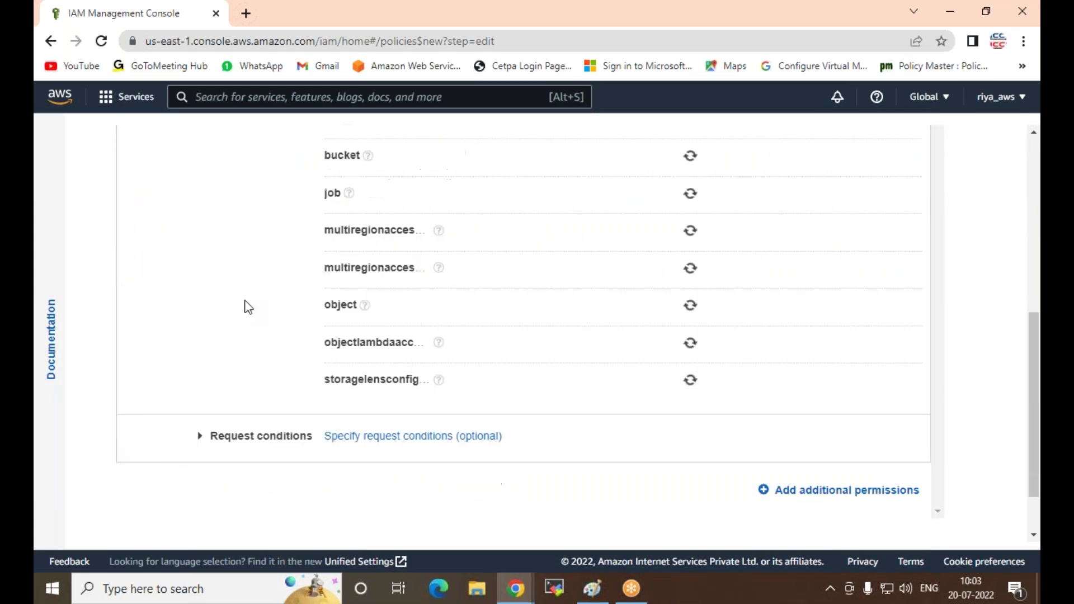
scroll(429, 422, up, 5)
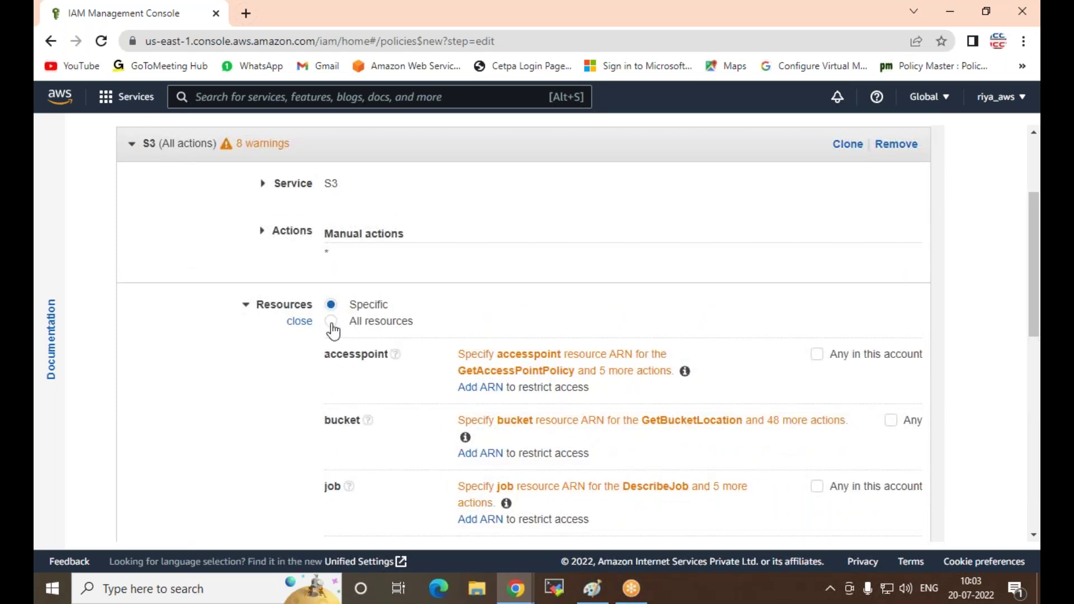
click(330, 321)
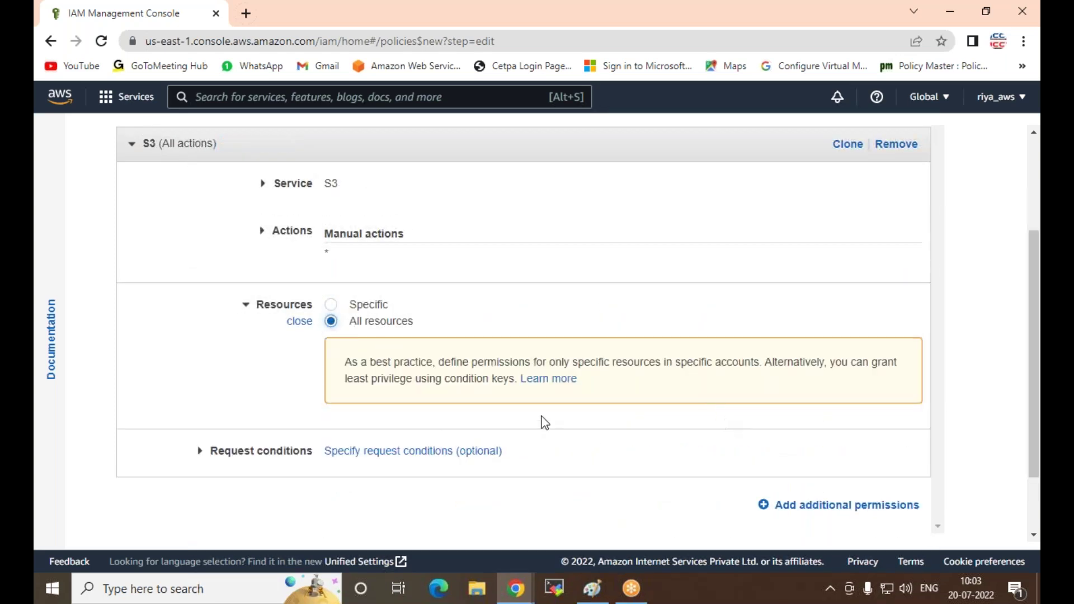
scroll(544, 423, down, 2)
click(889, 527)
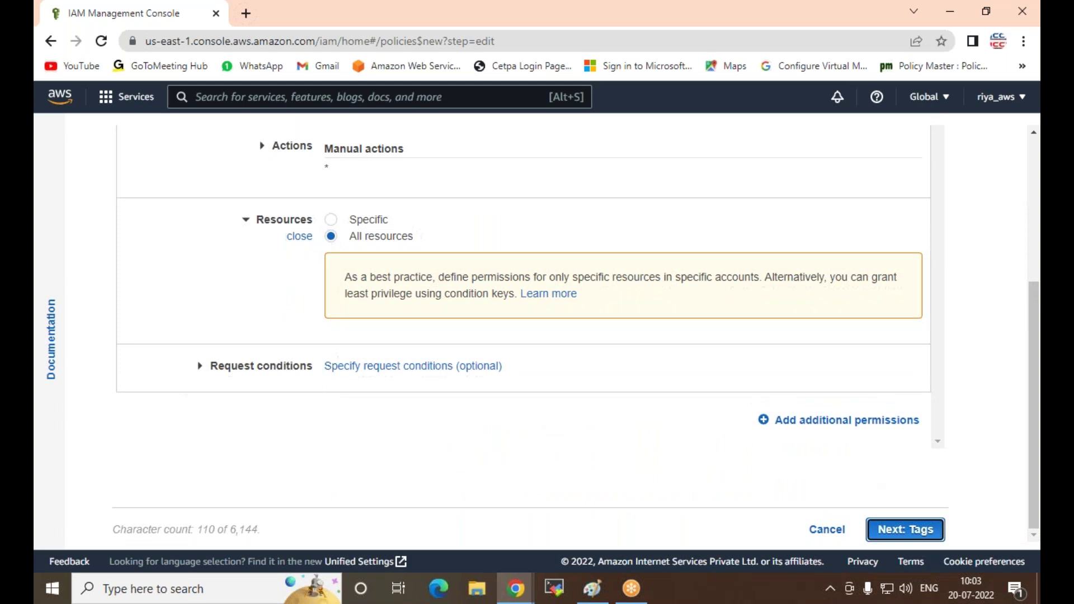
Step: Name the policy Polic2-s3-full-access on the review page and create it
click(876, 419)
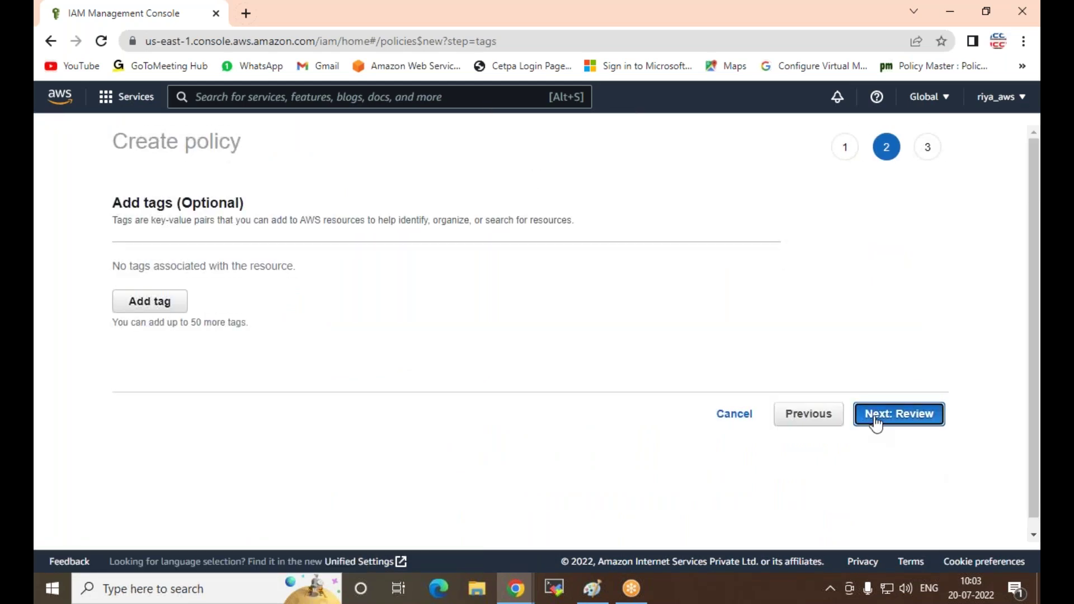
click(317, 244)
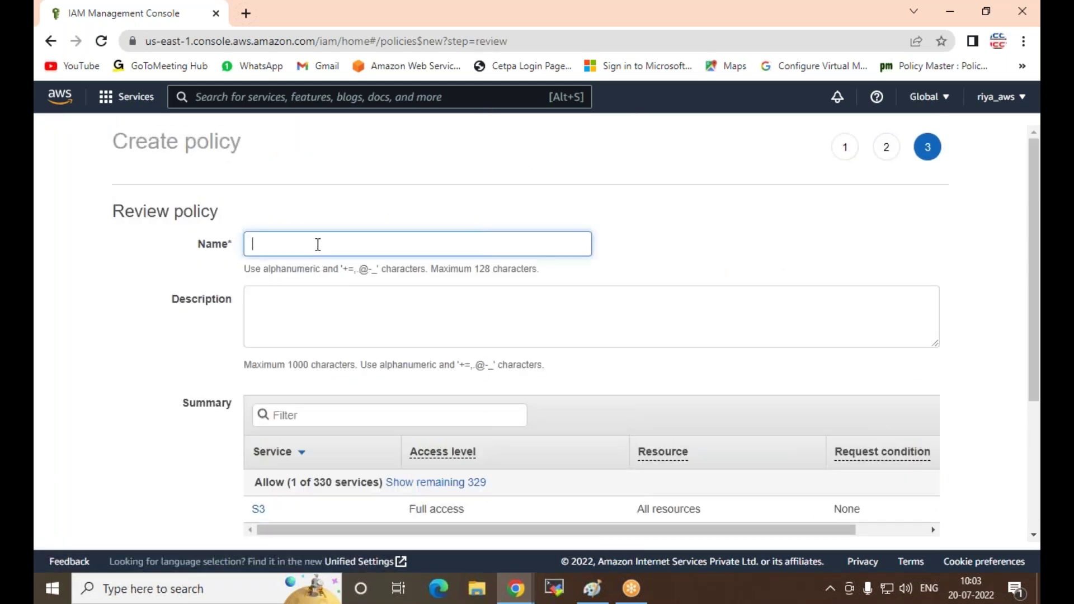
text(Polic2-s3-full-acc)
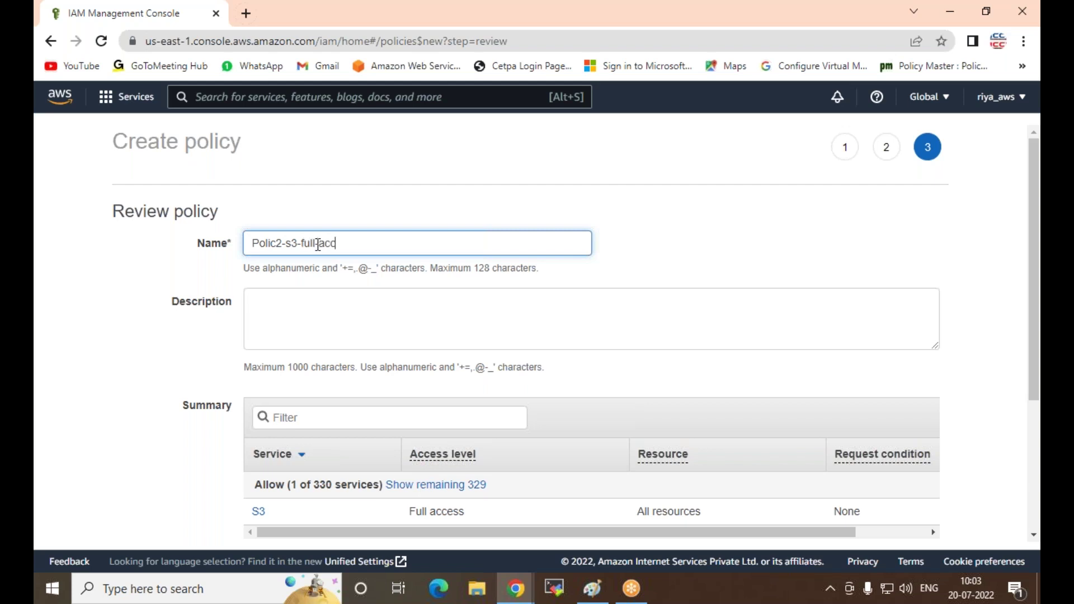
text(ss)
scroll(551, 319, down, 4)
click(889, 542)
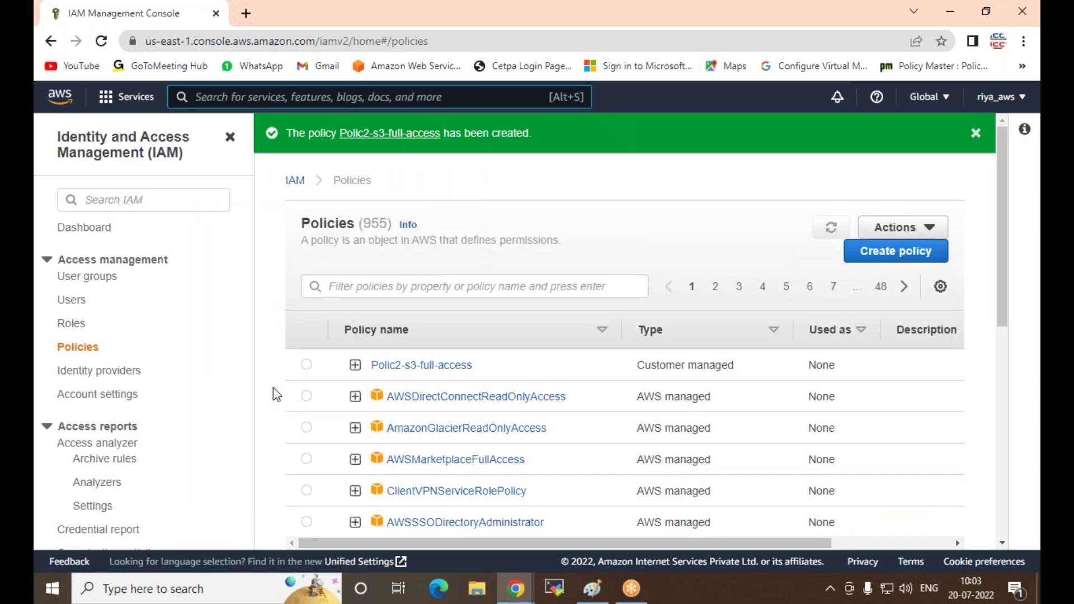
Step: Start another policy with EC2 as the service and all EC2 actions allowed
click(922, 259)
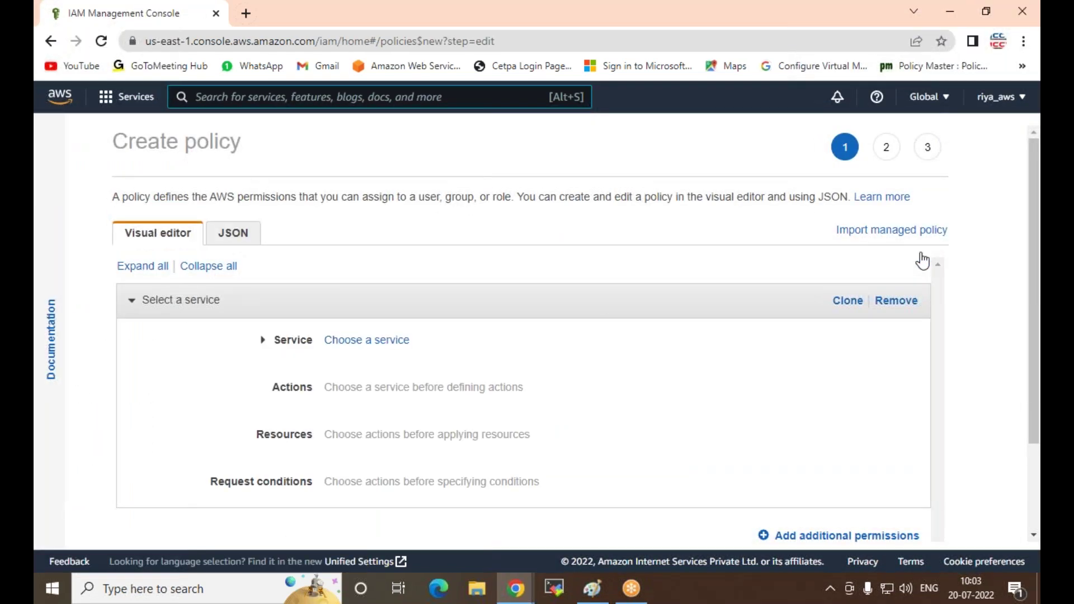
click(269, 342)
text(ed2)
click(339, 404)
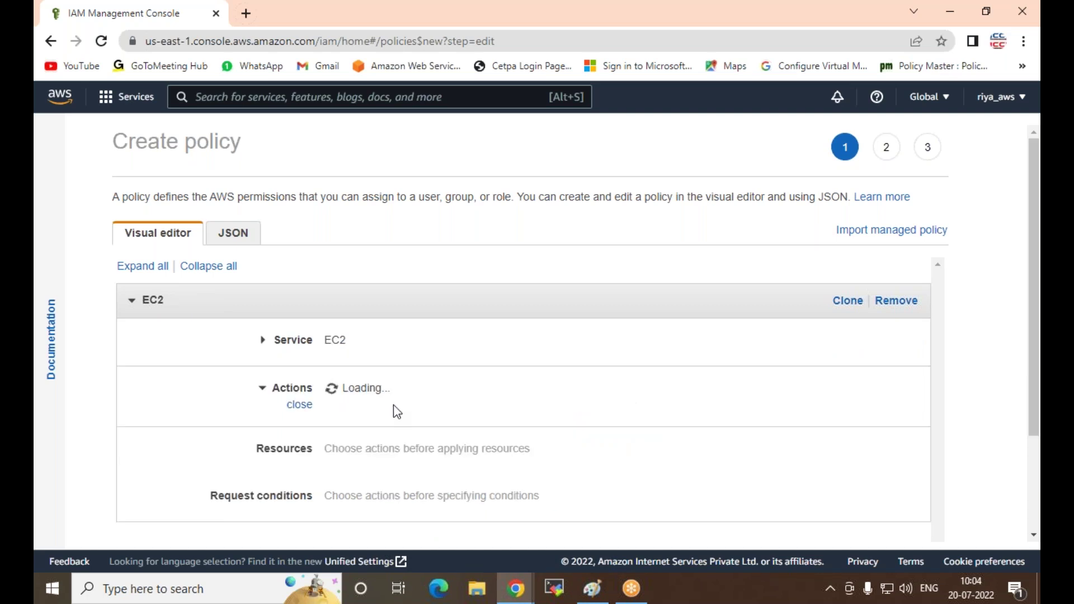
click(332, 460)
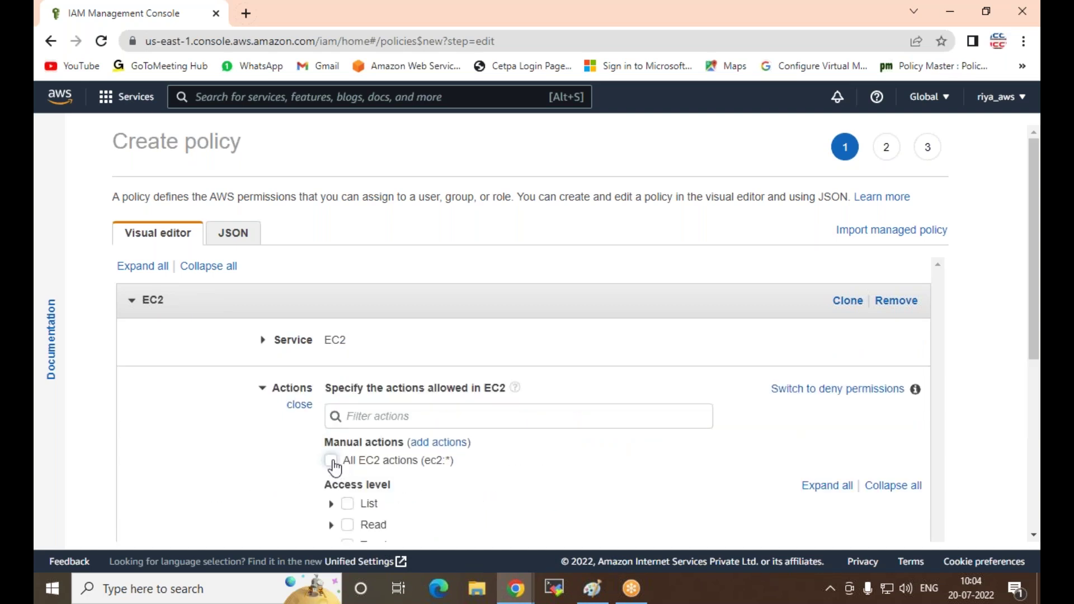
Step: Set Resources to All resources and move past tags to the review step
scroll(411, 471, down, 4)
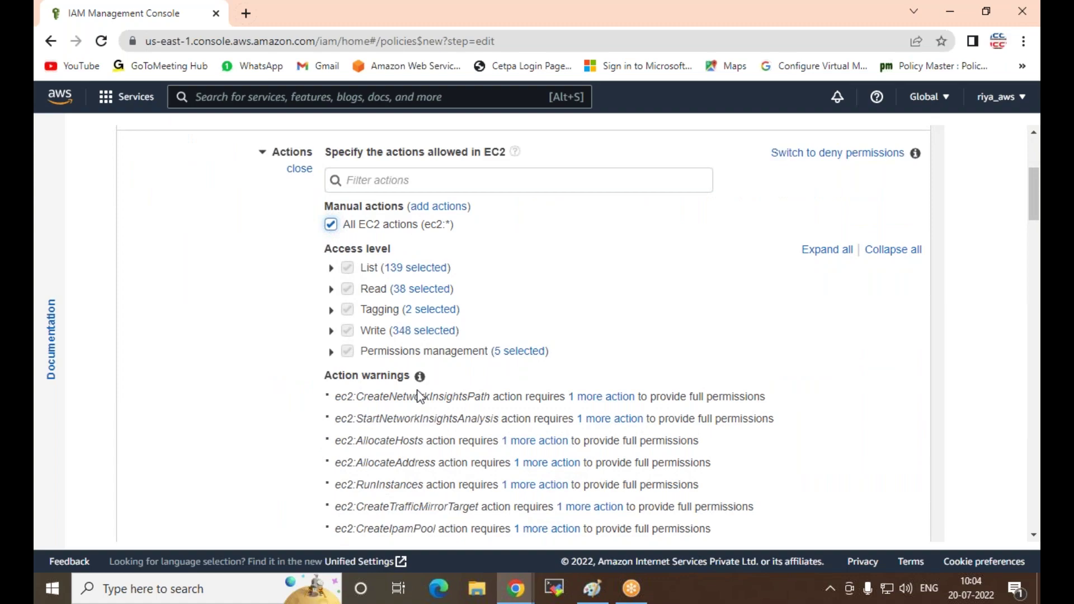
scroll(383, 393, down, 20)
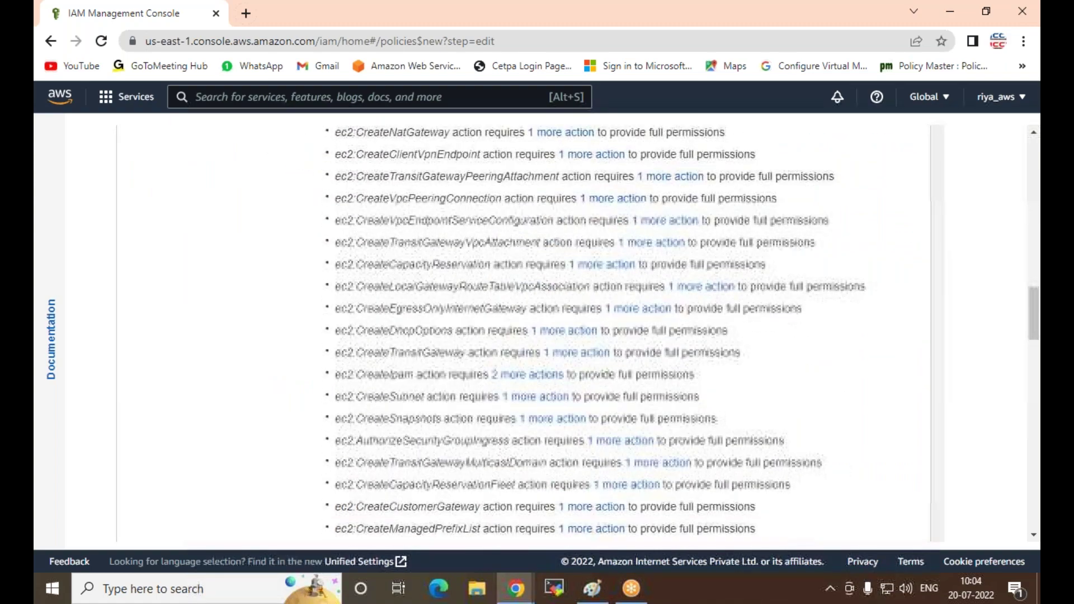
scroll(384, 393, up, 7)
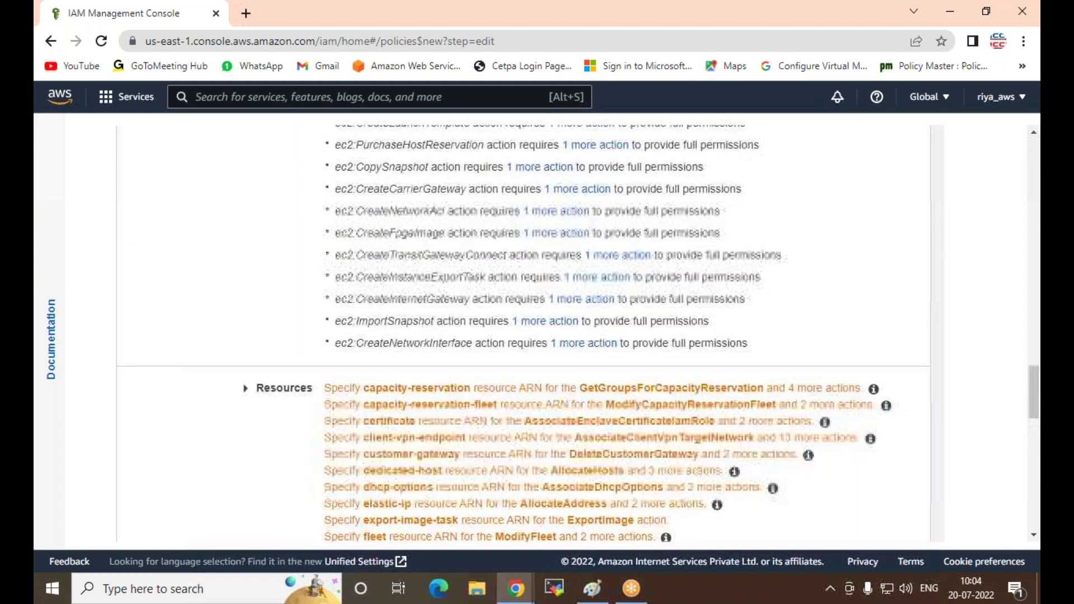
click(246, 389)
scroll(298, 399, up, 20)
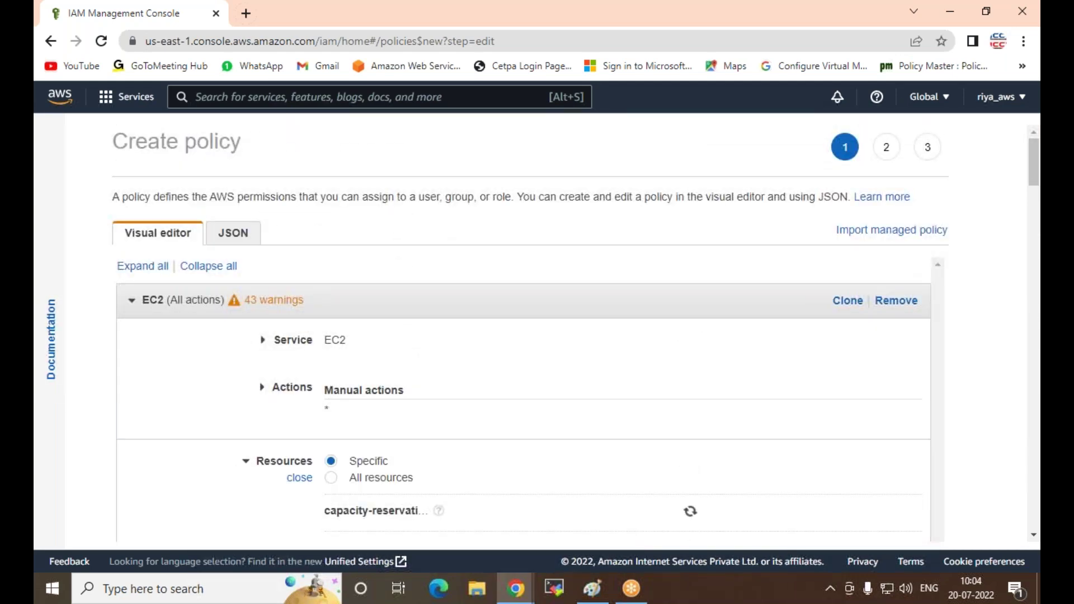
click(331, 479)
scroll(331, 481, down, 2)
scroll(884, 532, down, 3)
click(883, 529)
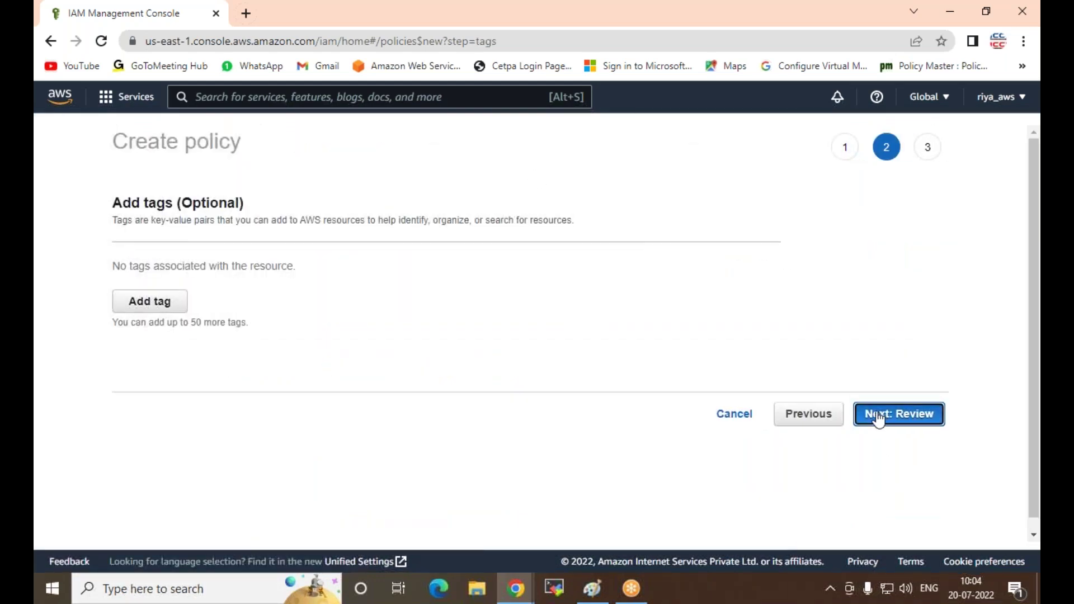
click(879, 416)
Step: Name the policy Polic1-Ec2-full-access and create it
click(326, 237)
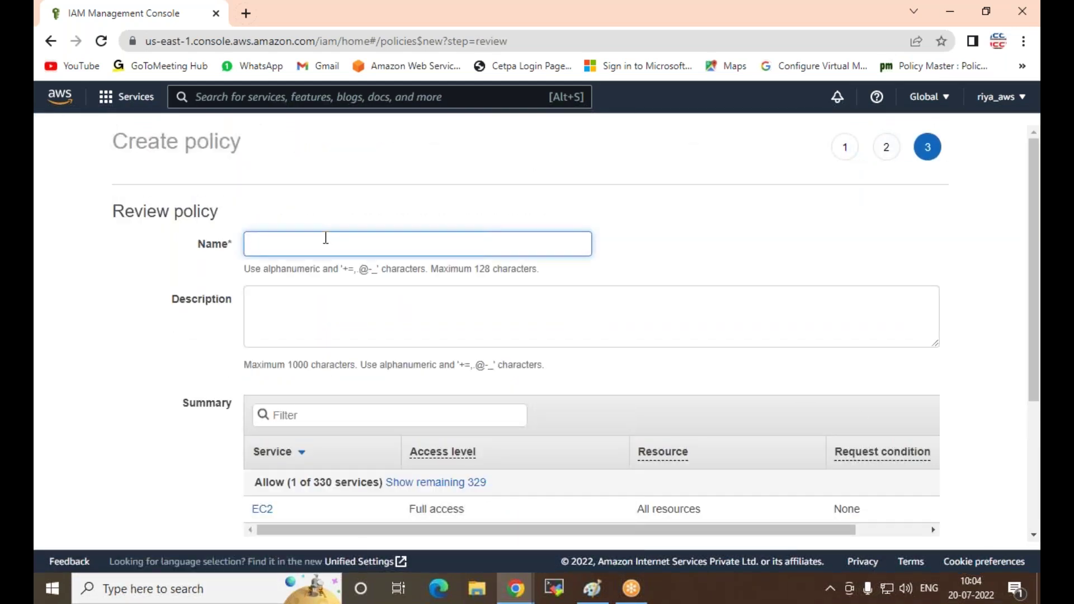
text(Polic)
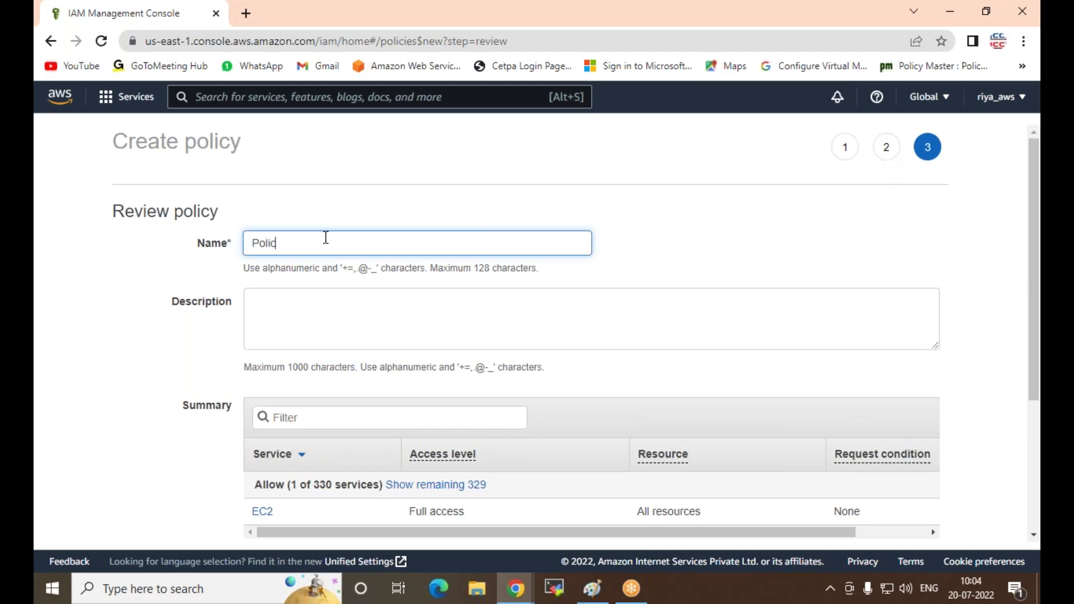
text(1-Ec2-full-access)
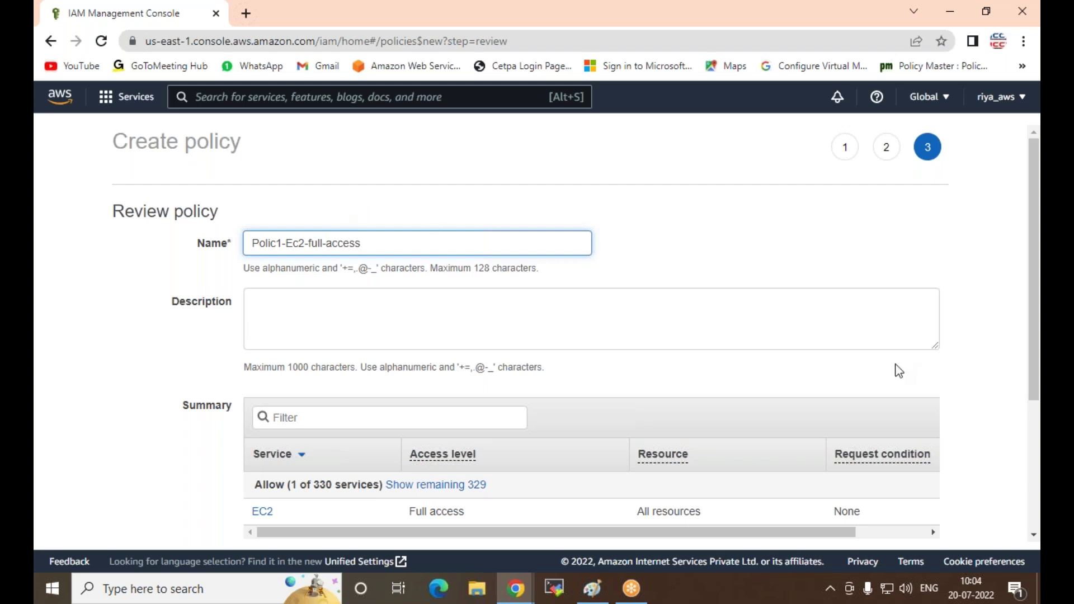
scroll(898, 371, down, 4)
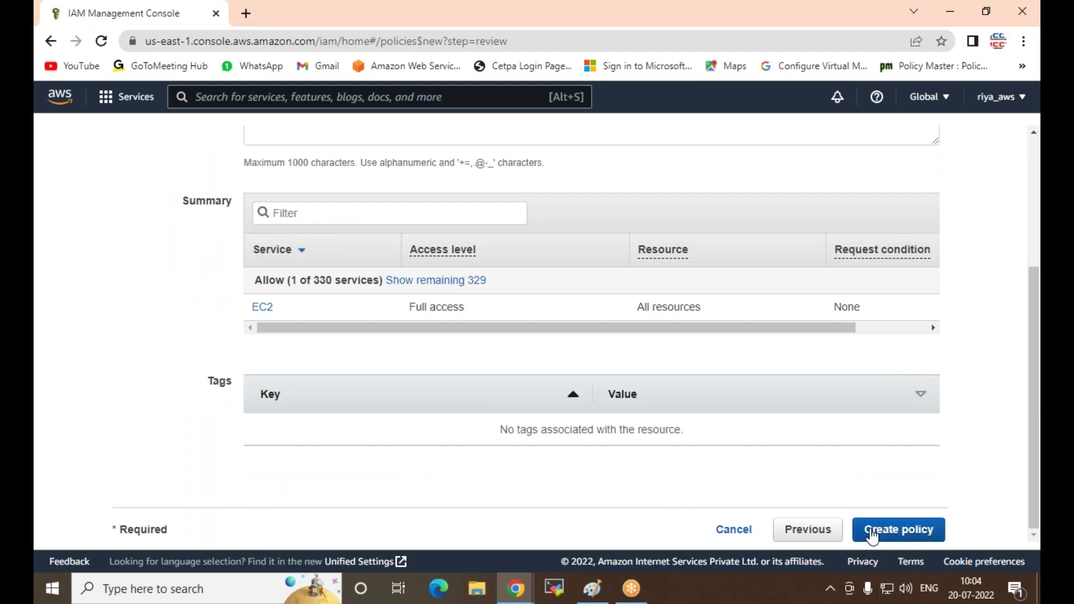
click(872, 534)
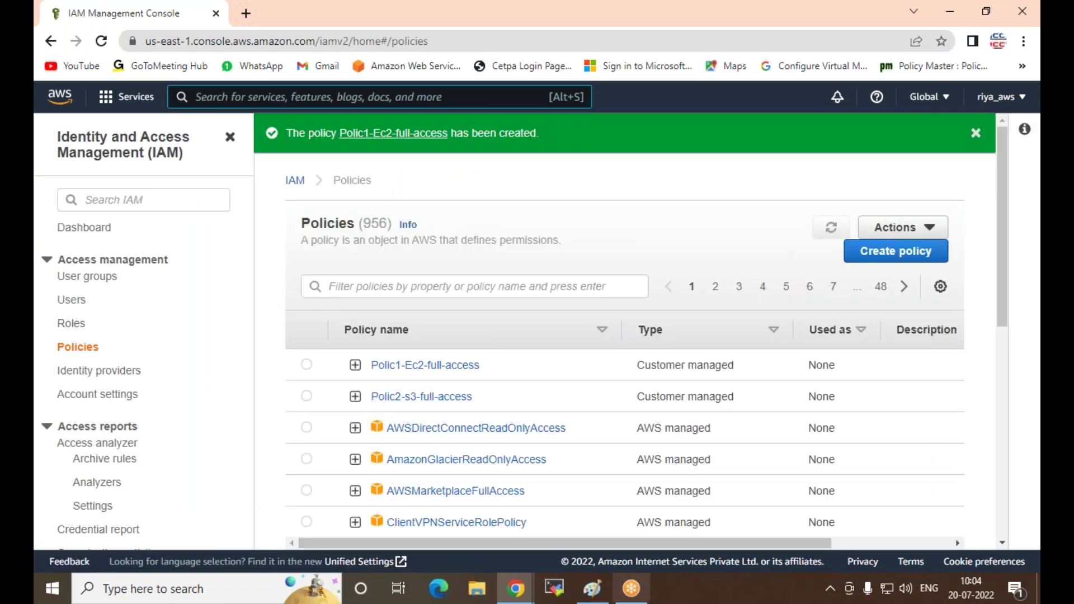
click(610, 590)
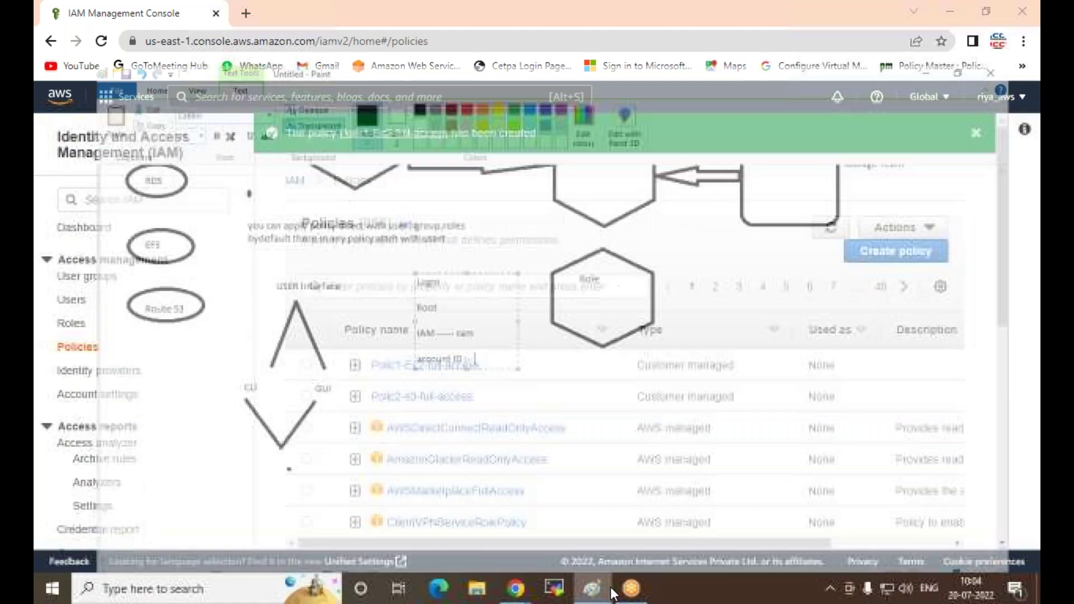
Step: Scroll up to view the IAM diagram in Paint, then return to the IAM Policies page
scroll(583, 377, up, 6)
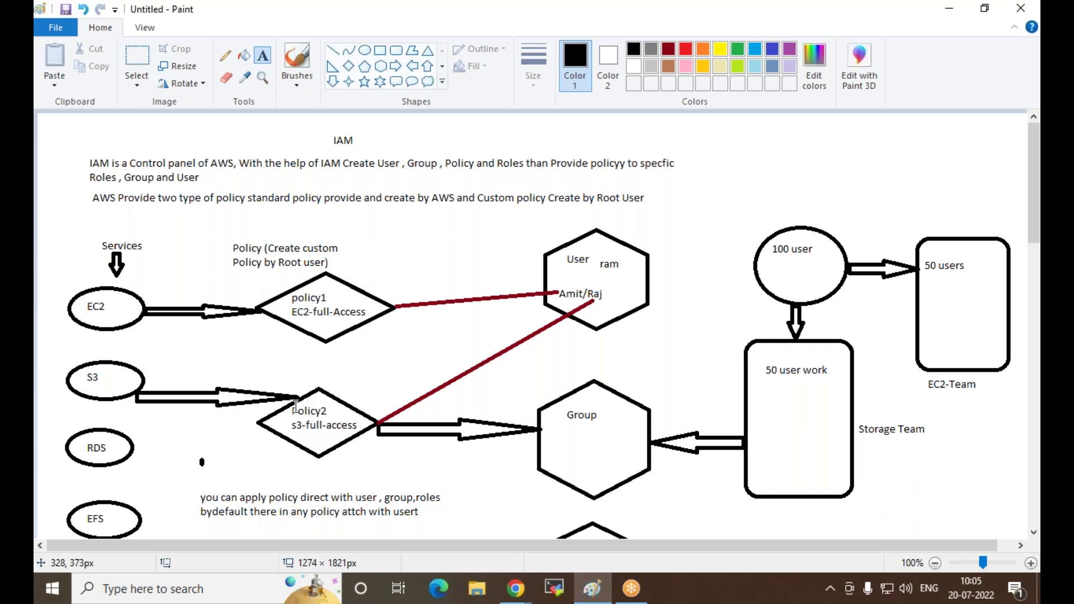
click(523, 590)
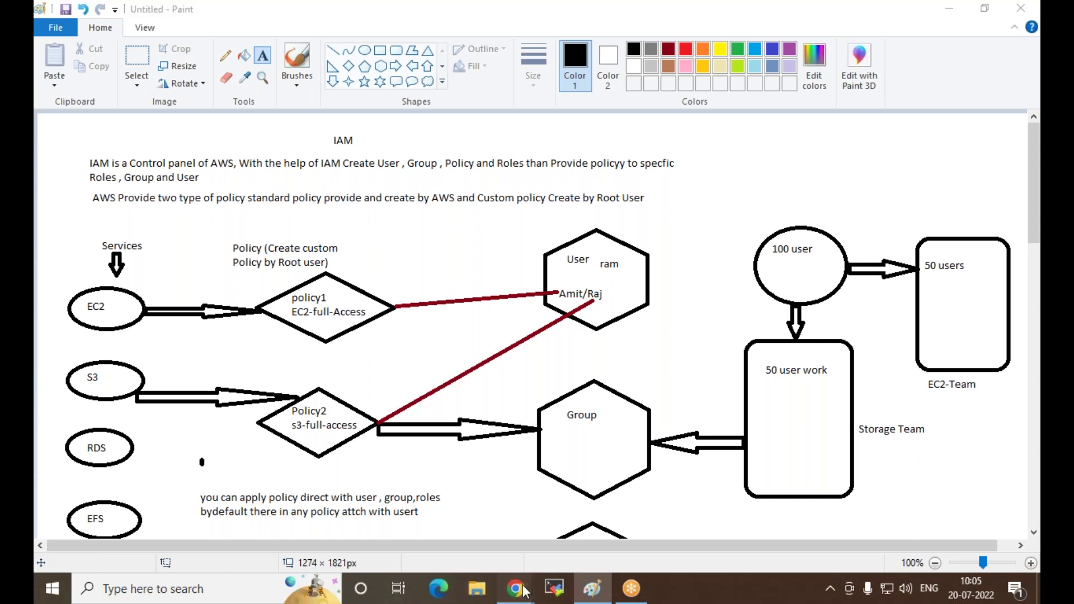
click(394, 546)
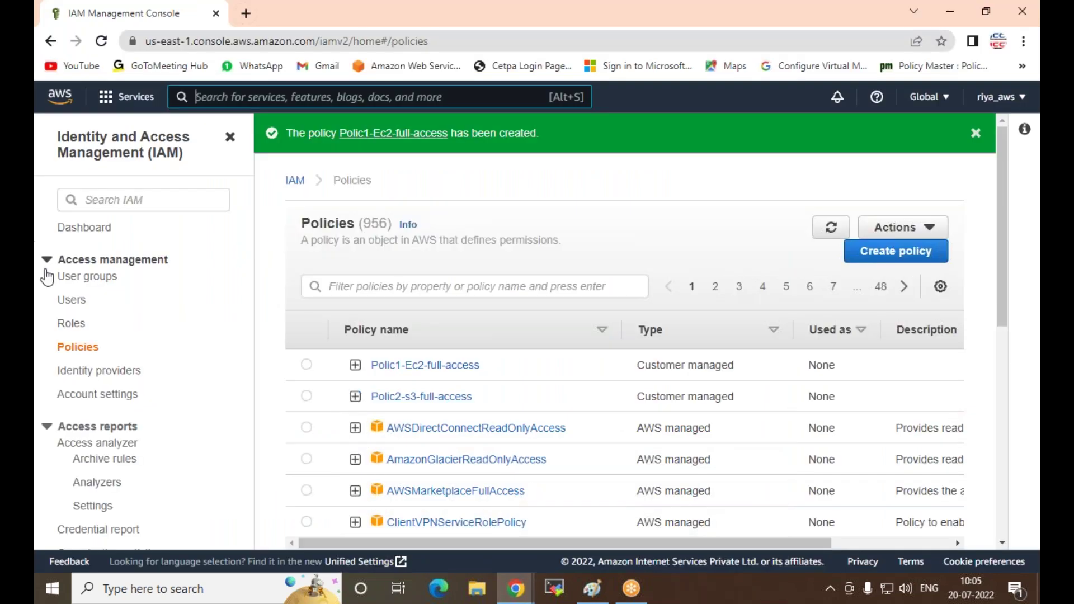
Step: Open user amit's details and choose to attach existing policies directly
click(72, 301)
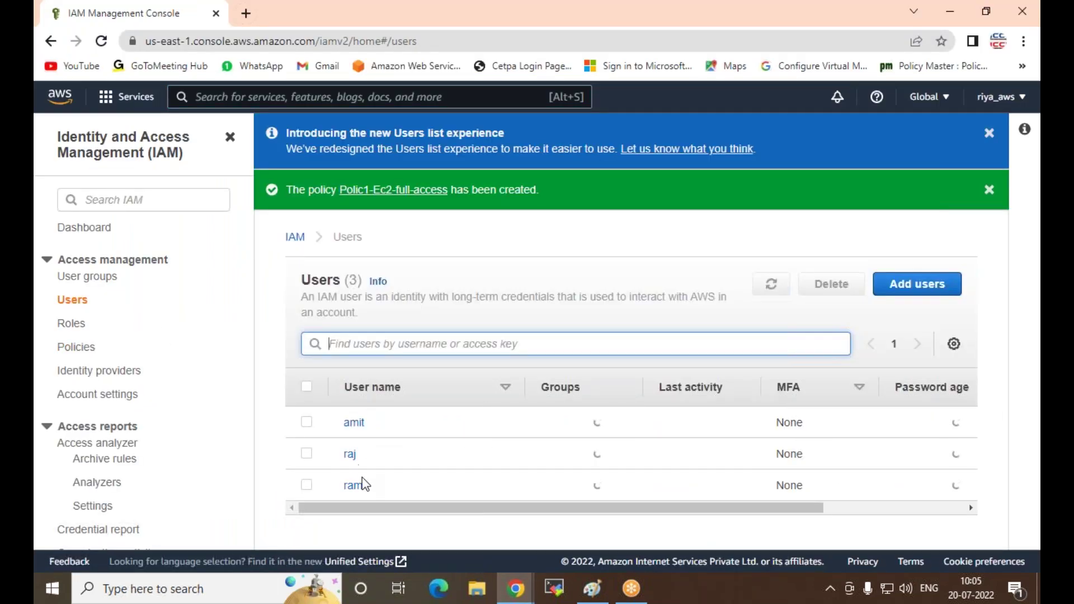
click(353, 424)
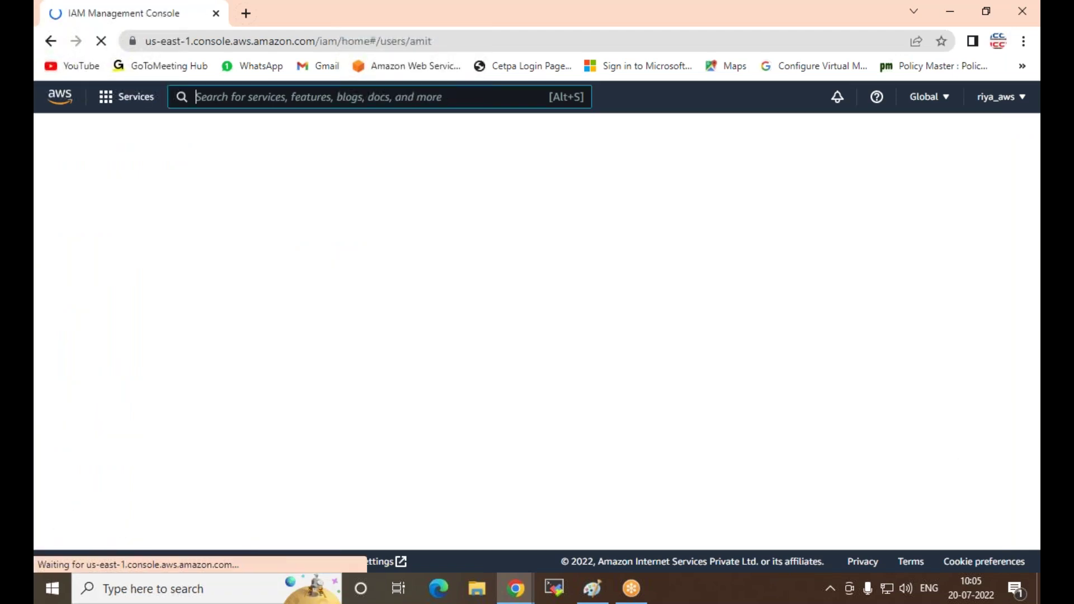
scroll(350, 280, down, 3)
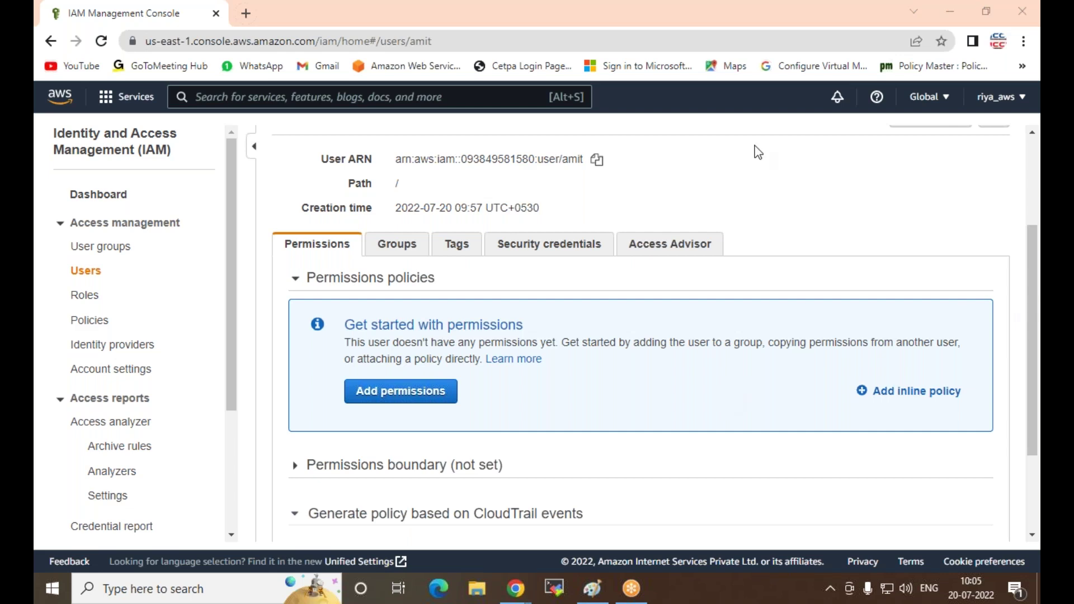
click(406, 393)
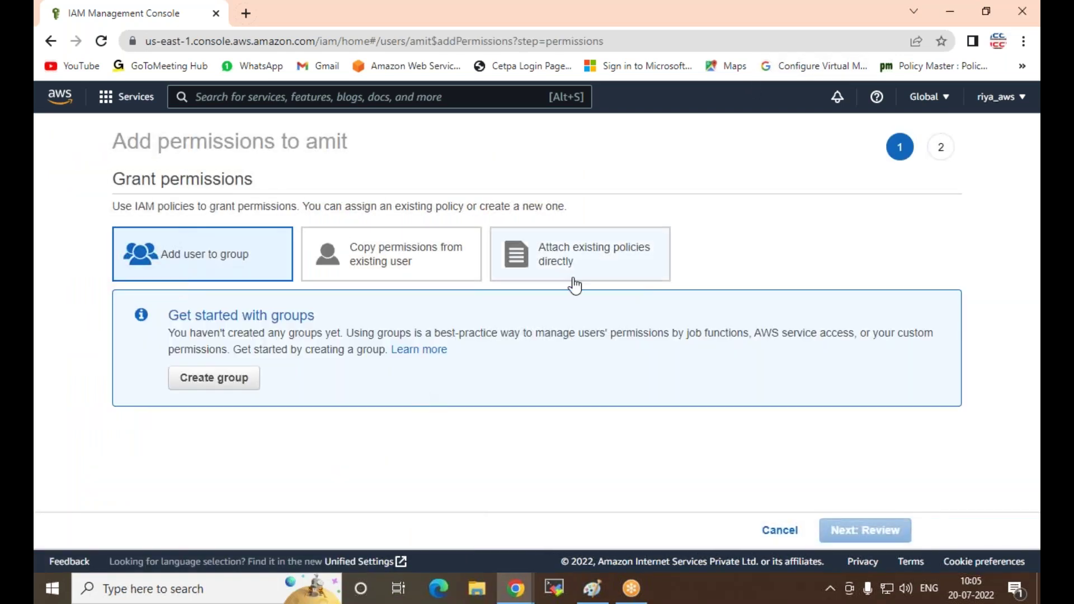
click(598, 255)
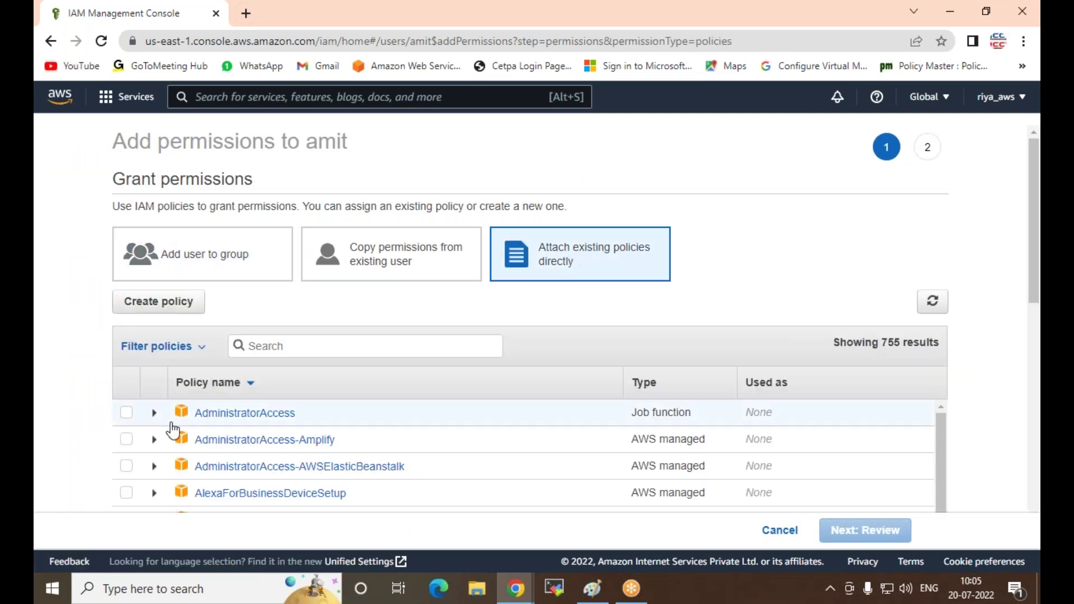
Step: Filter the policy list with the search term 'polic'
click(294, 350)
text(pol)
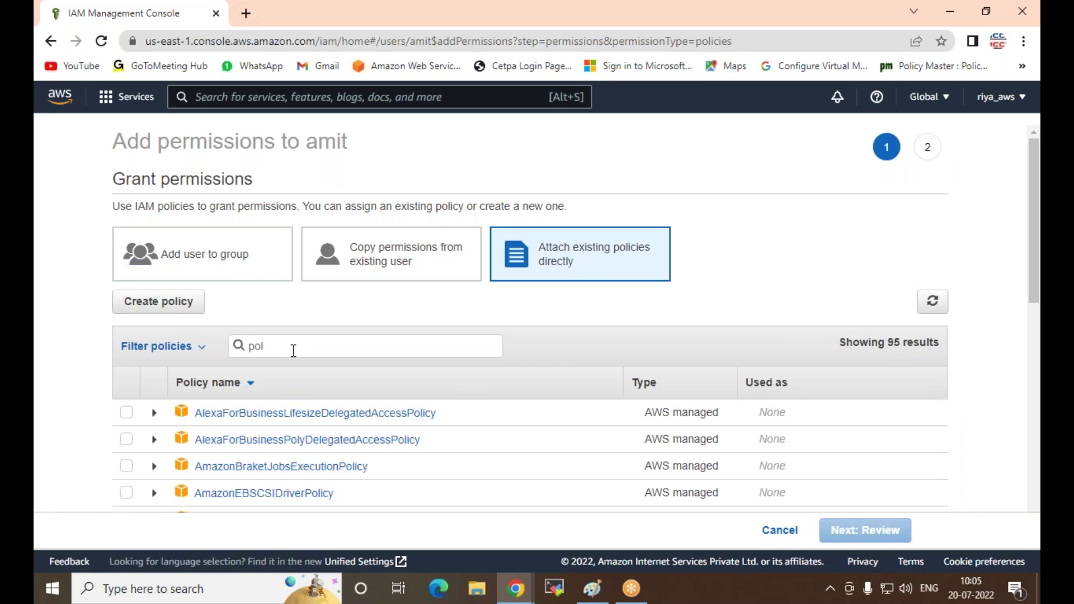
key(BackSpace)
key(BackSpace)
key(BackSpace)
text(Policy1)
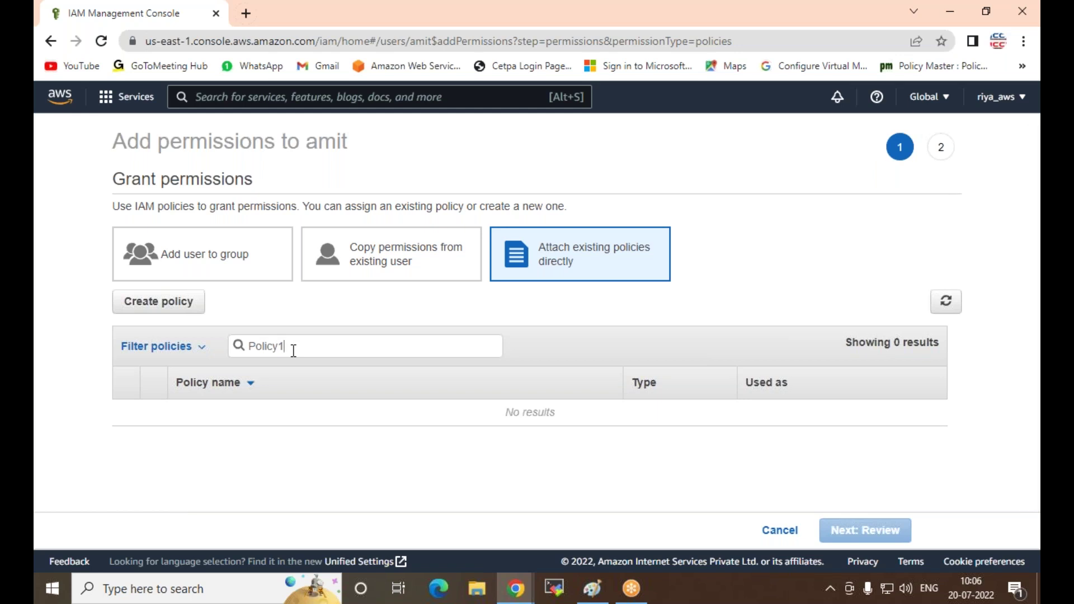
key(Home)
key(Delete)
text(p)
key(BackSpace)
key(BackSpace)
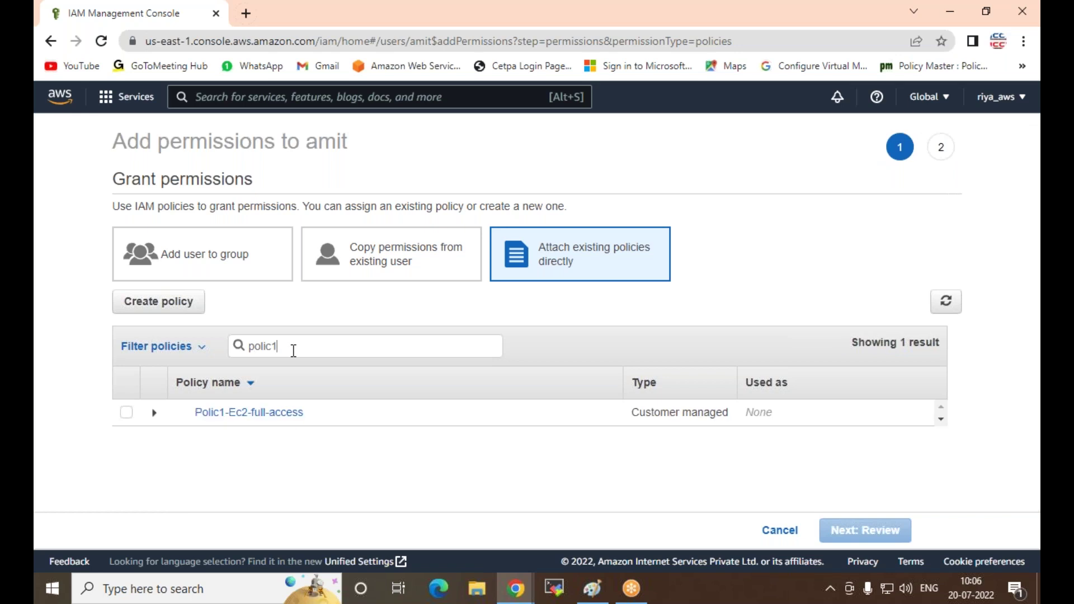
Step: Attach Polic1-Ec2-full-access to amit and go back to the Users list
click(127, 414)
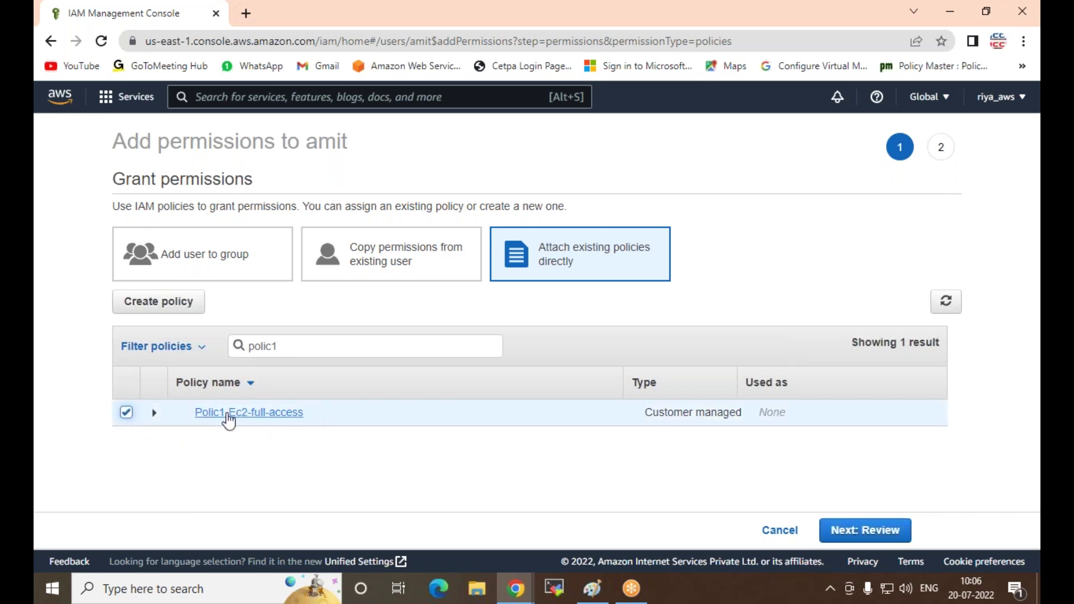
click(853, 532)
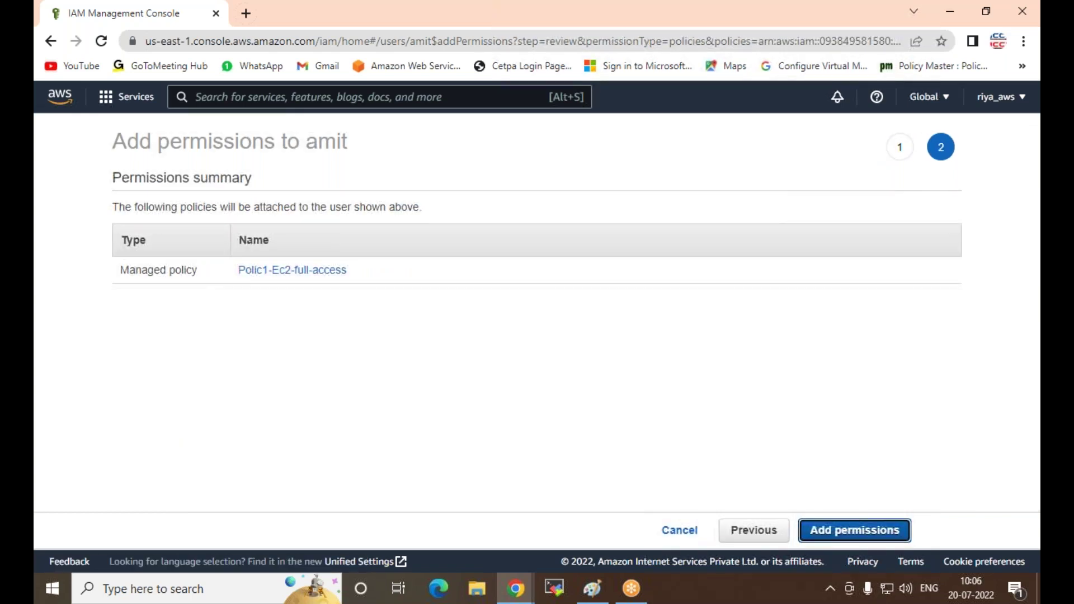
click(854, 529)
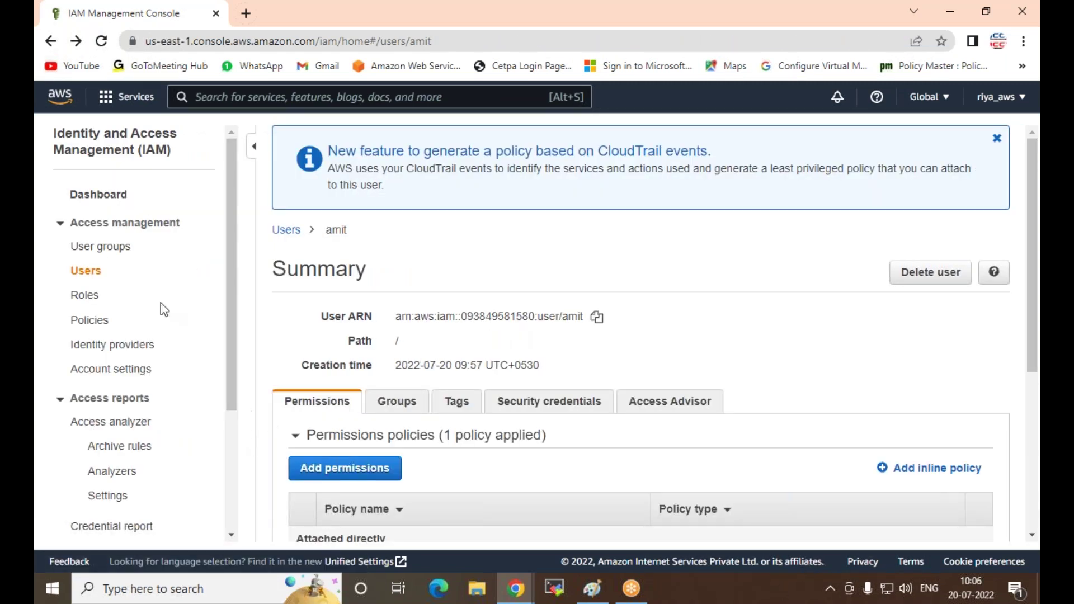
click(85, 270)
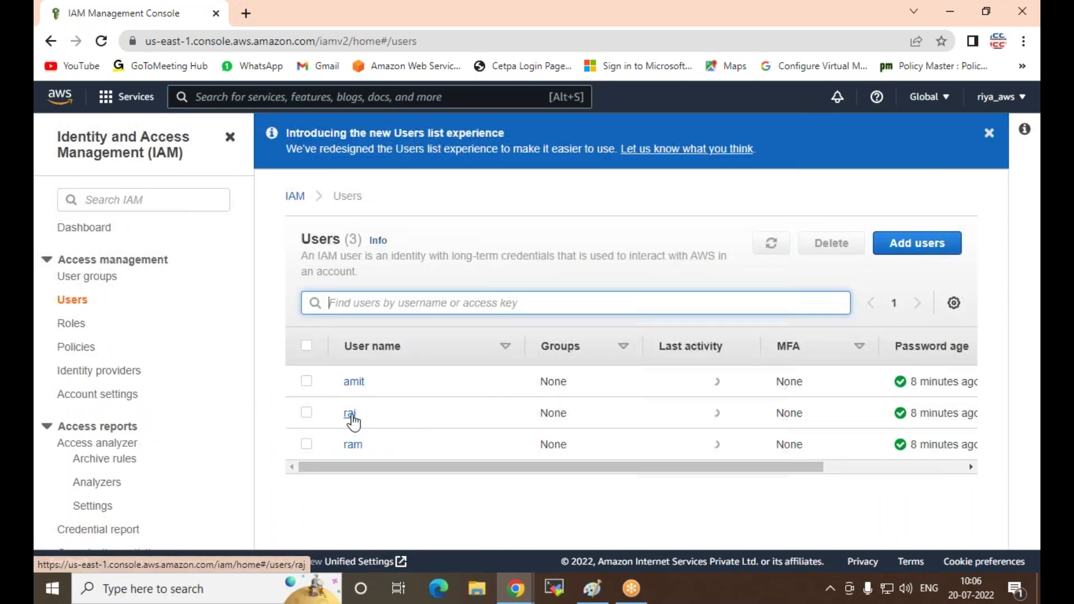
Step: On user ram's page, search policies for 'polic' and attach Polic2-s3-full-access directly
click(351, 446)
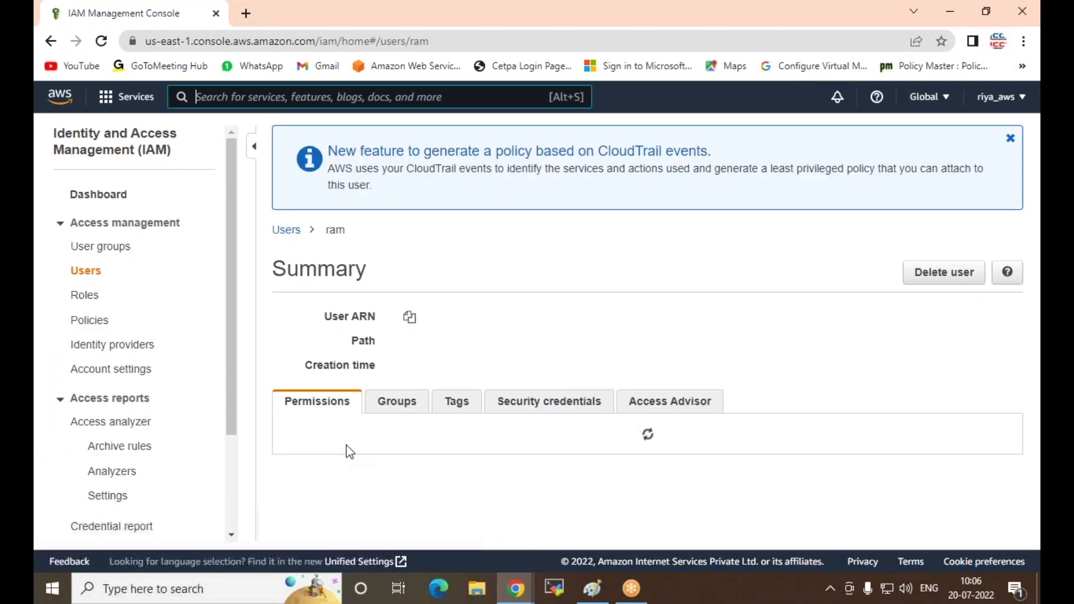
scroll(319, 410, down, 3)
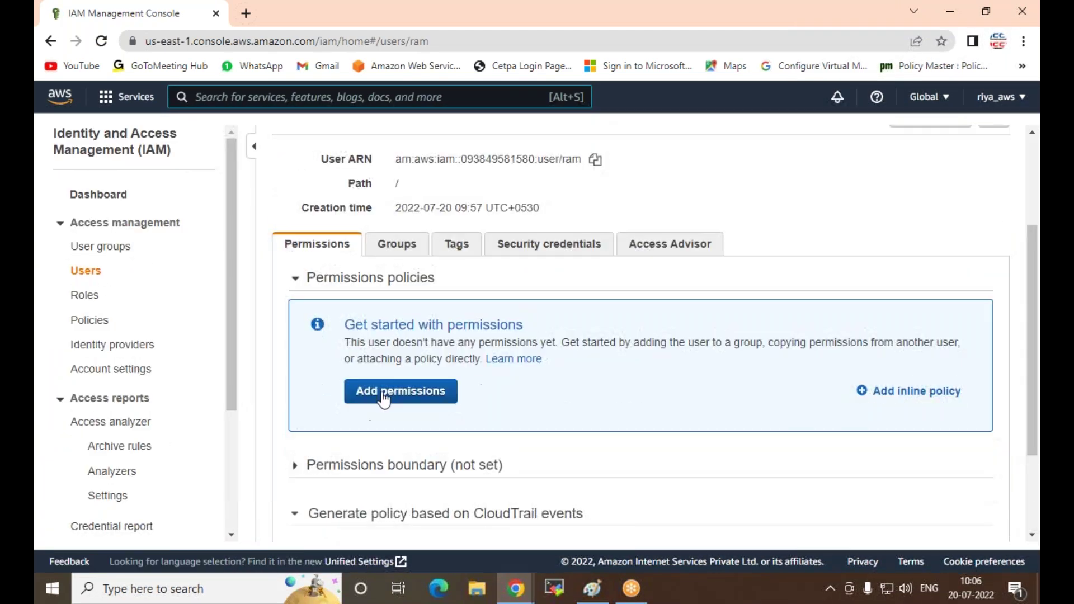
click(383, 394)
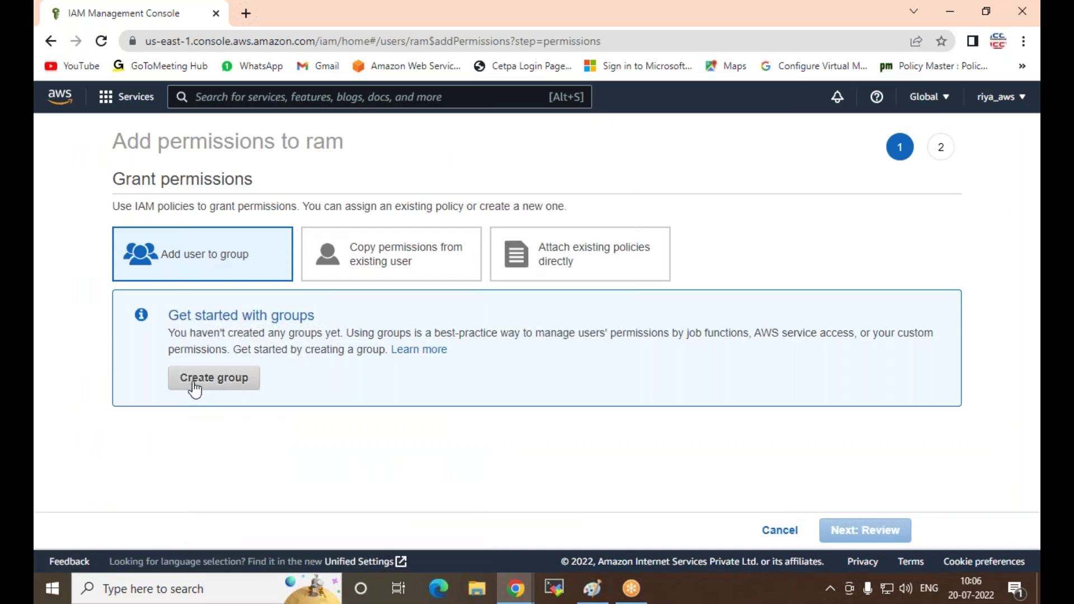
click(605, 255)
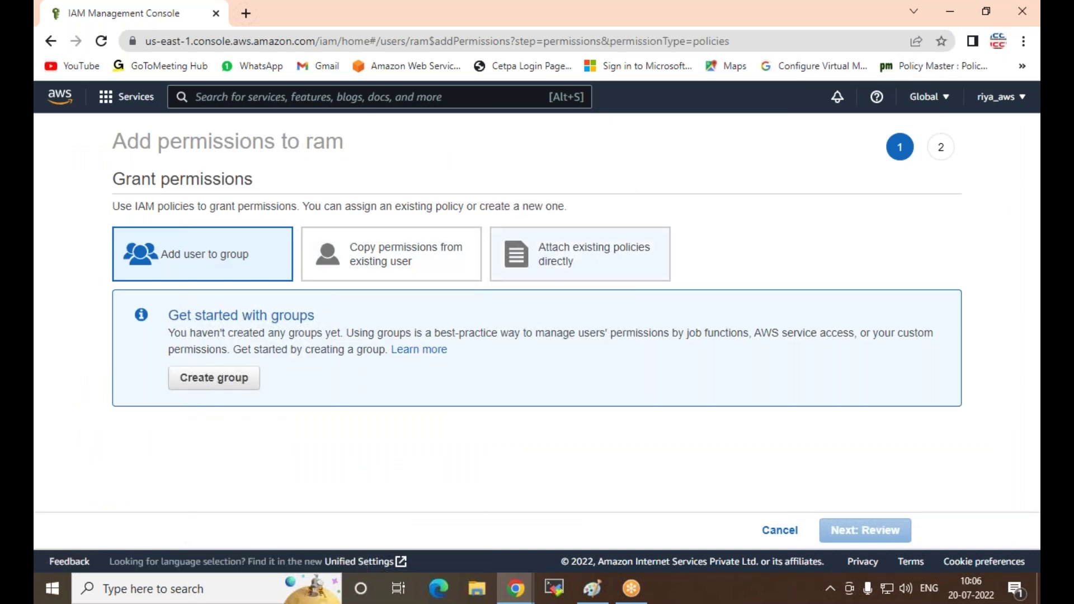
click(297, 336)
text(polic2)
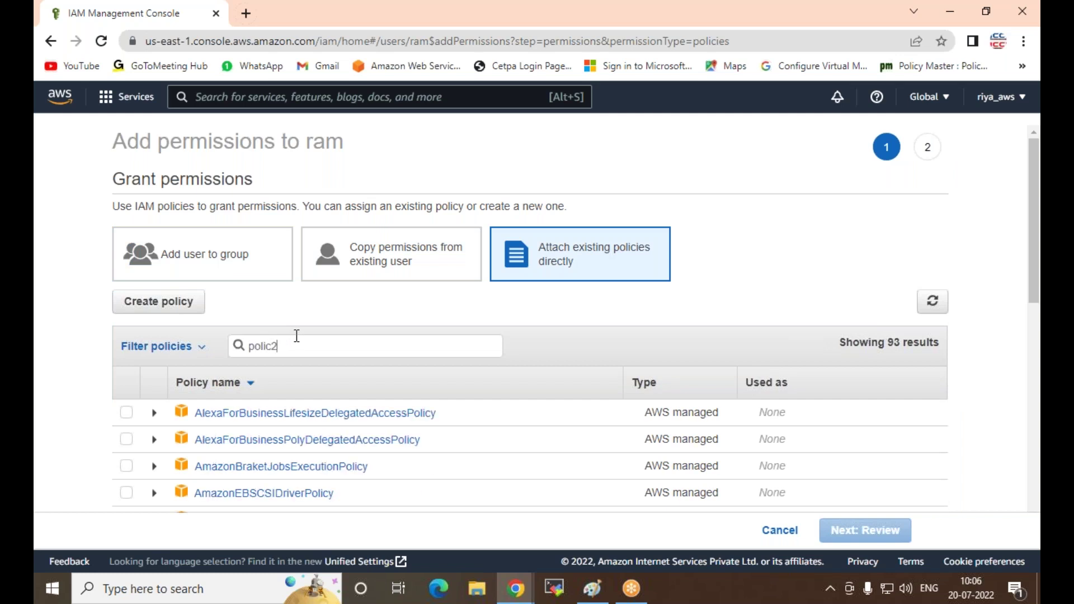
click(126, 412)
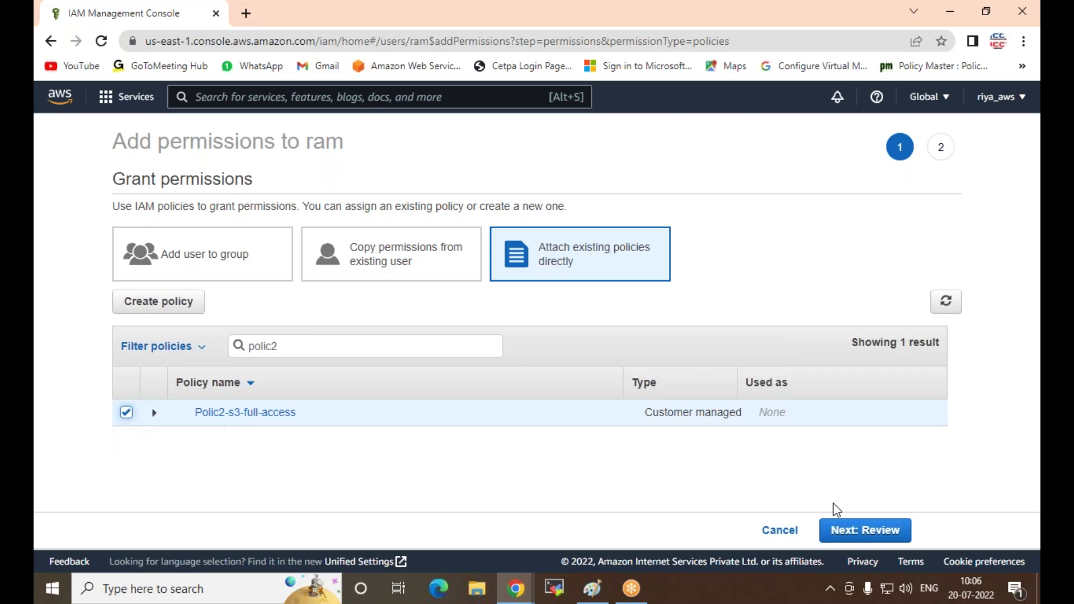
click(861, 531)
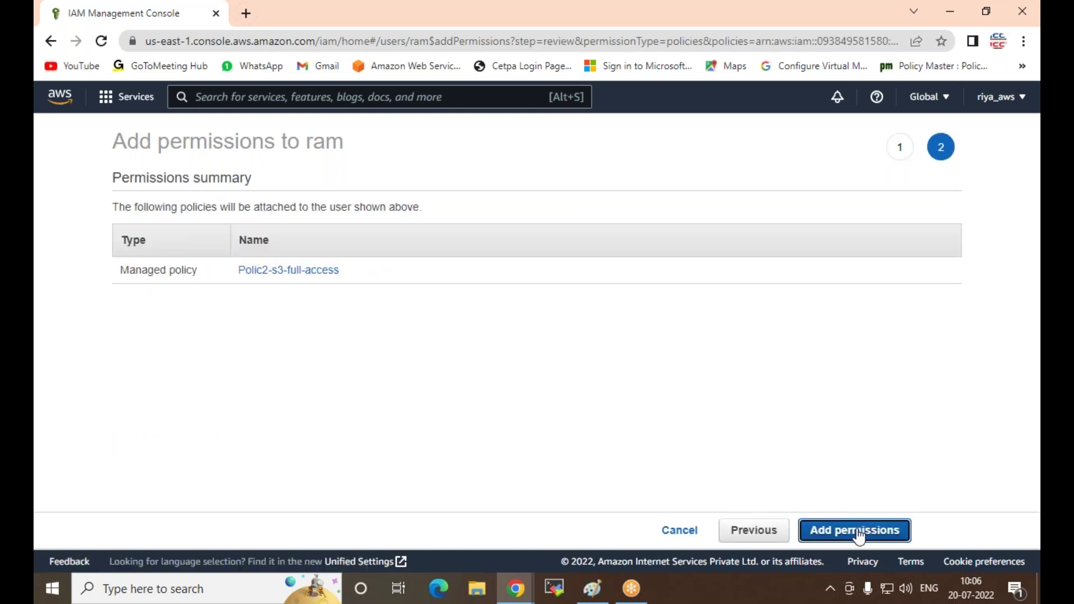
click(858, 532)
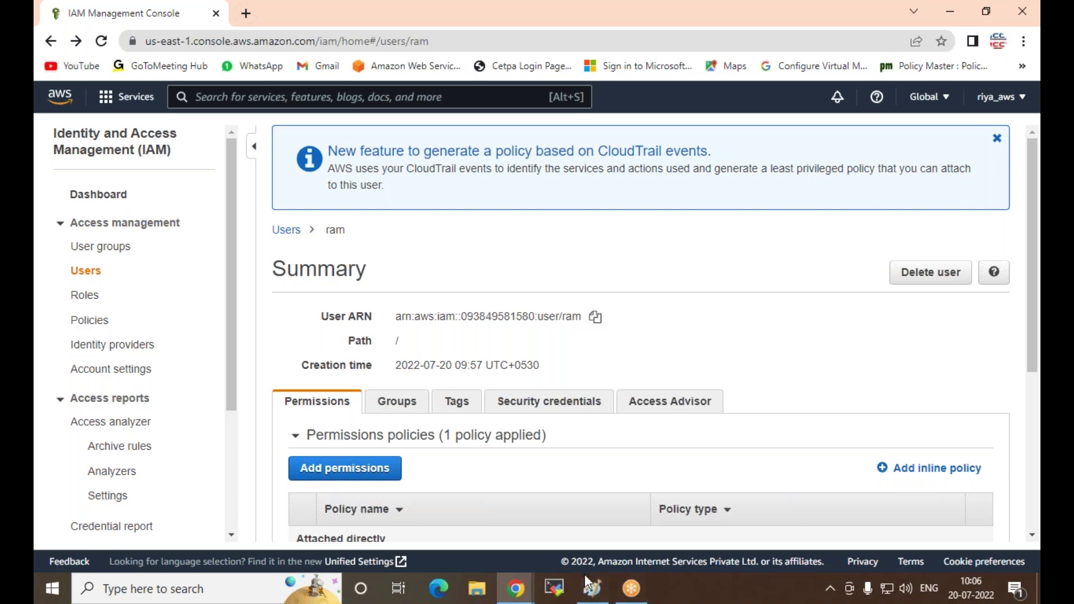
Step: In ram's private window, search the console for 'ec2' and open EC2
mouse_move(528, 593)
click(572, 534)
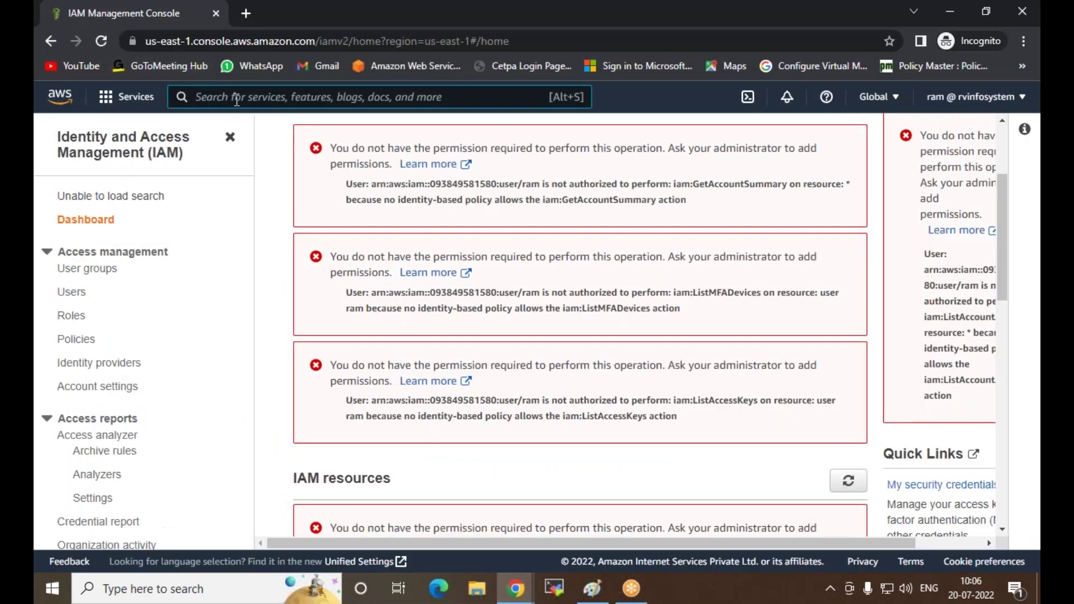
click(236, 98)
text(ec2)
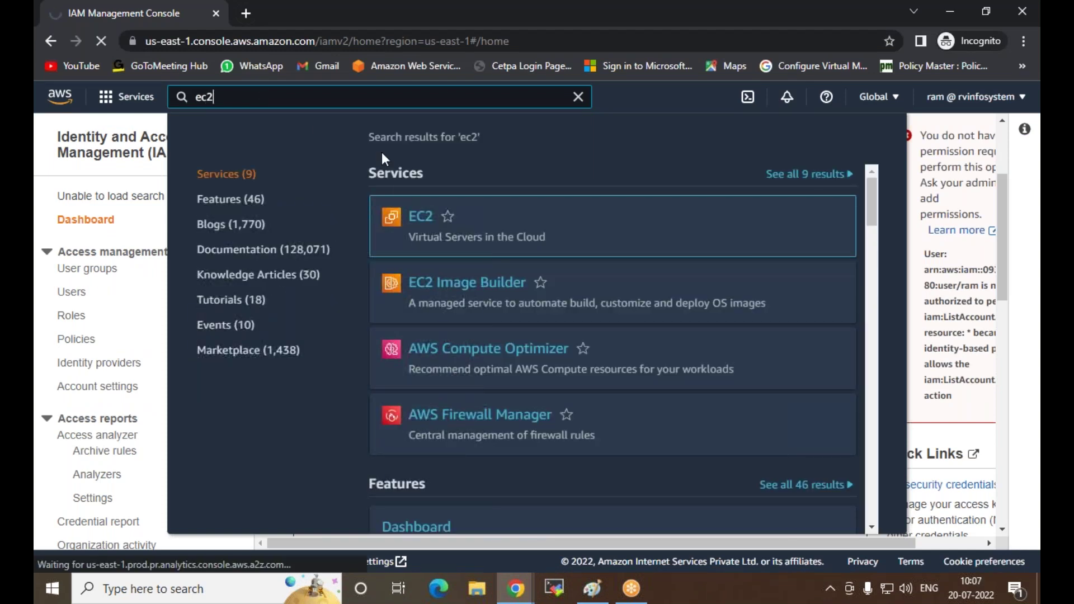
click(417, 217)
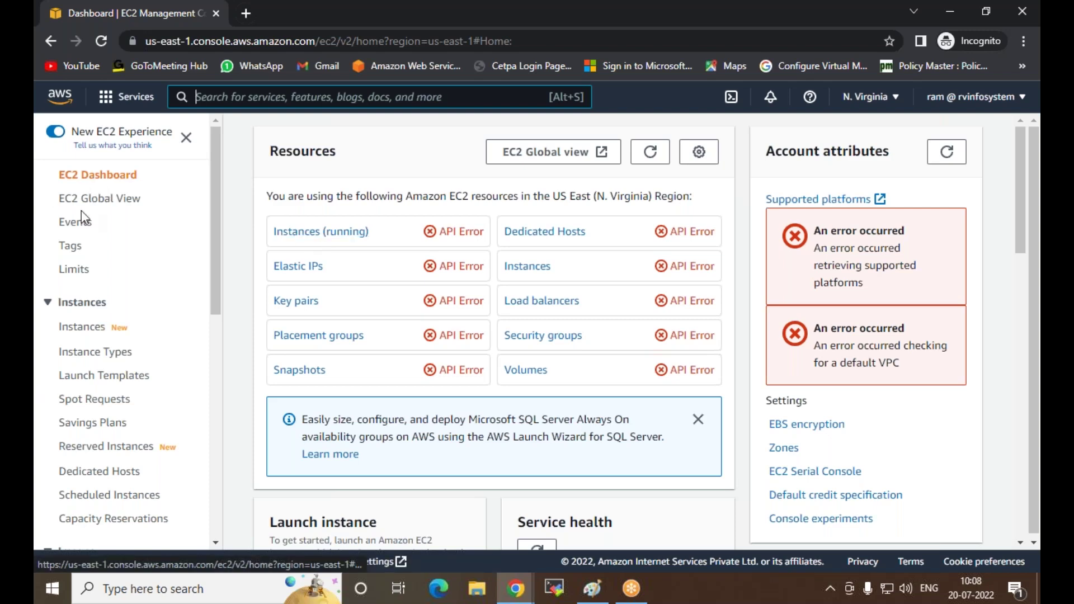
Step: Check ram's EC2 Instances page, which is not authorized, then search services for 's3'
scroll(134, 269, down, 5)
scroll(156, 268, up, 5)
click(106, 335)
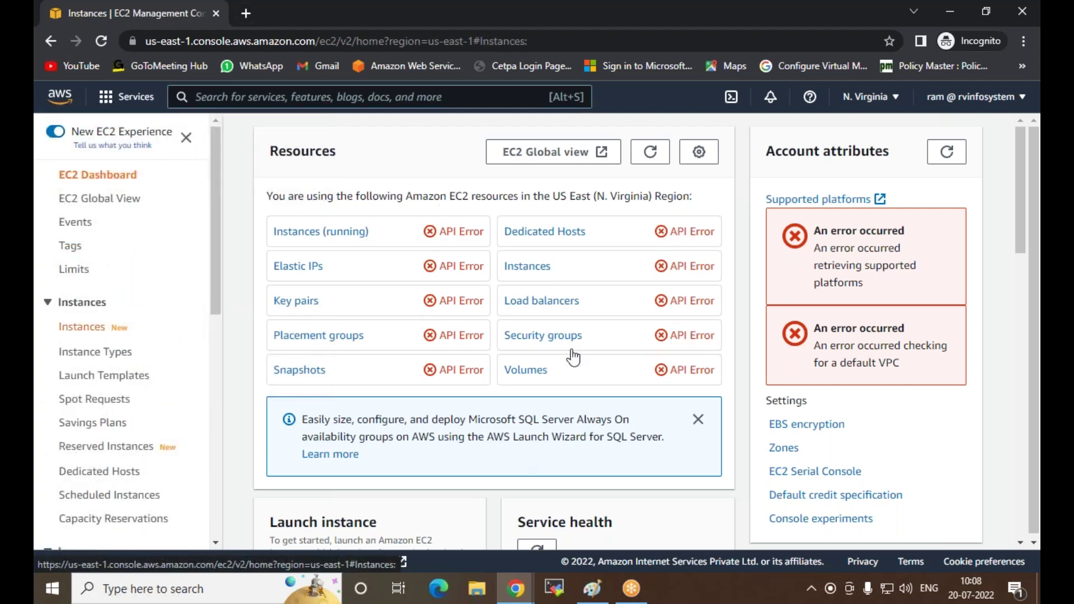
click(418, 97)
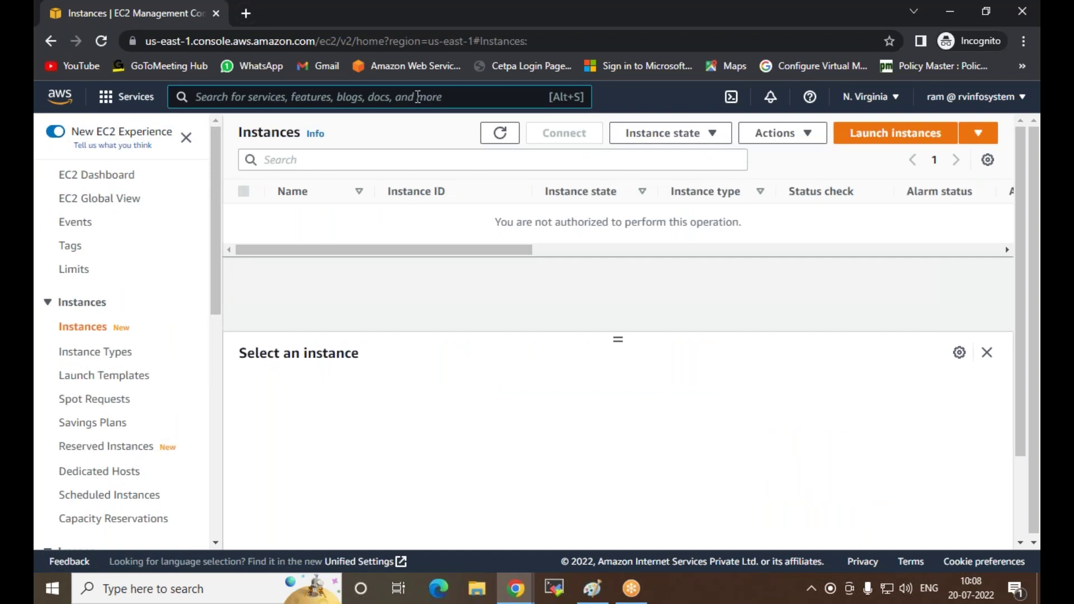
text(s3)
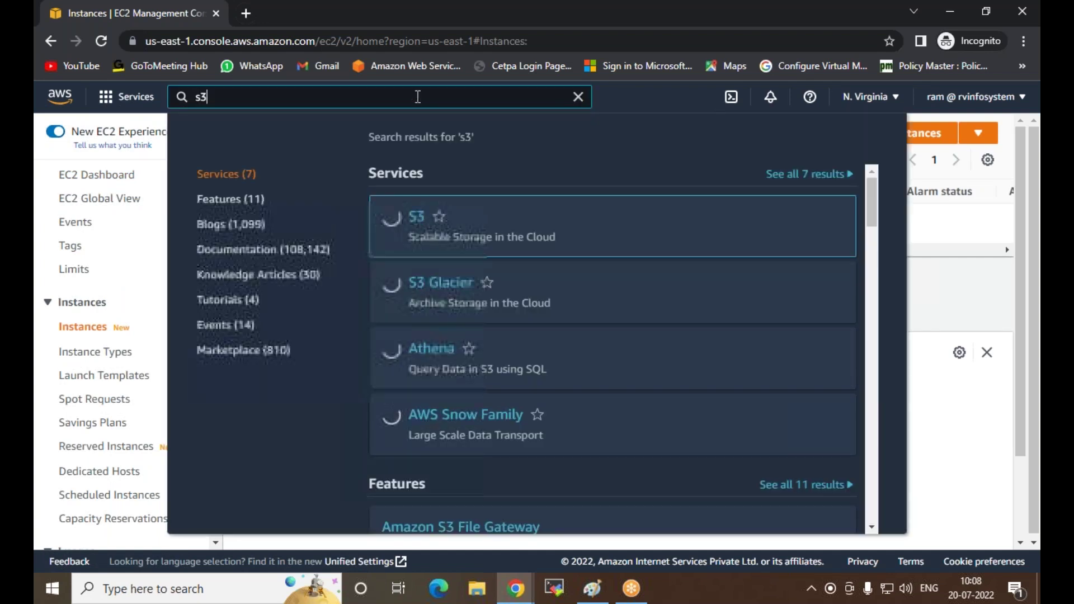
Step: Open S3 and view ram's empty Buckets list from the navigation menu
click(416, 217)
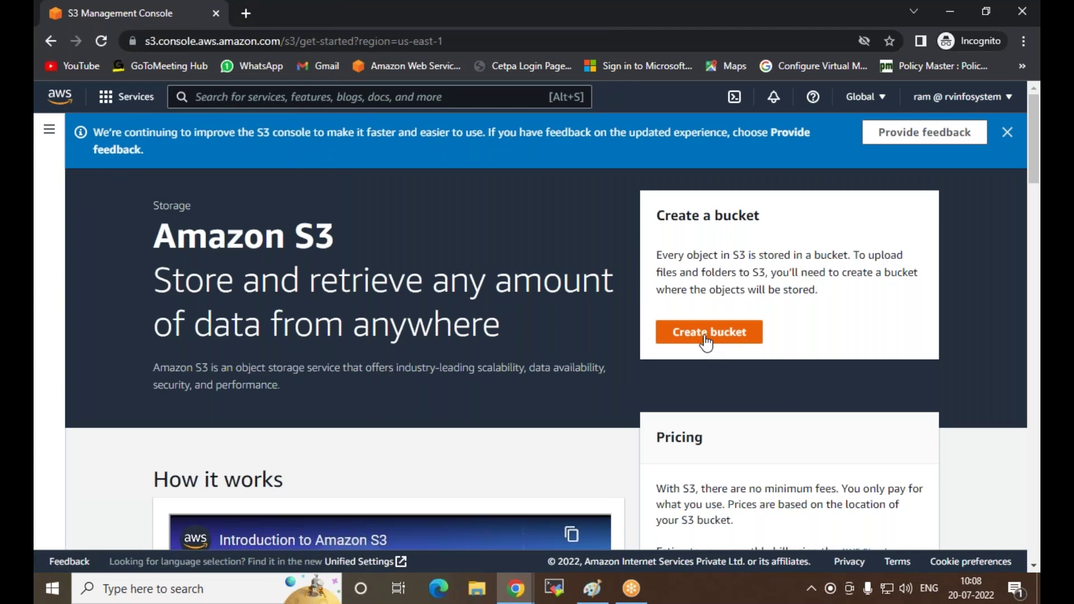
click(49, 129)
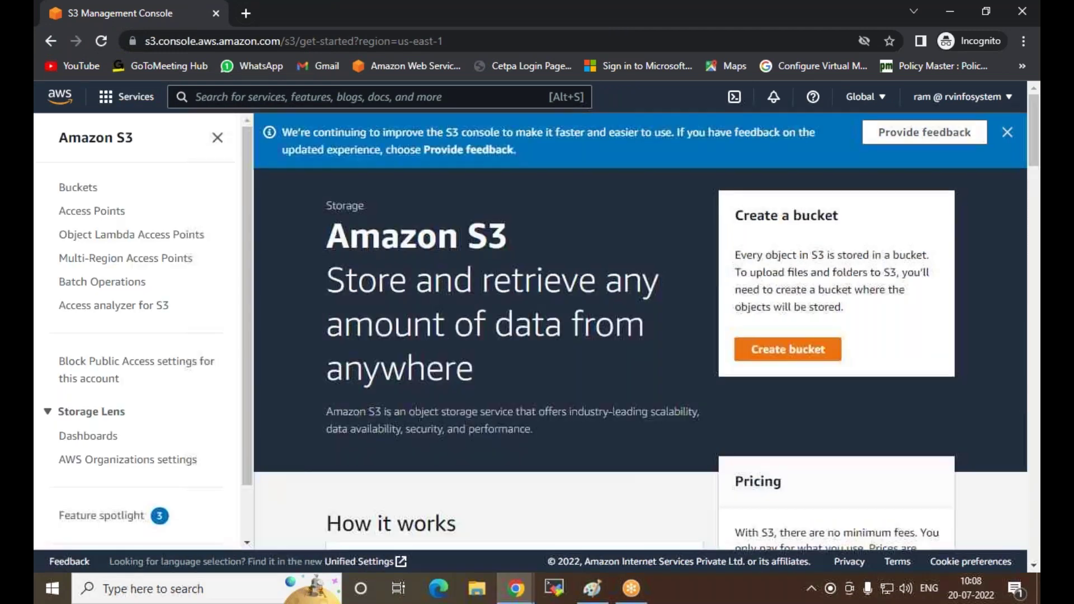
click(69, 189)
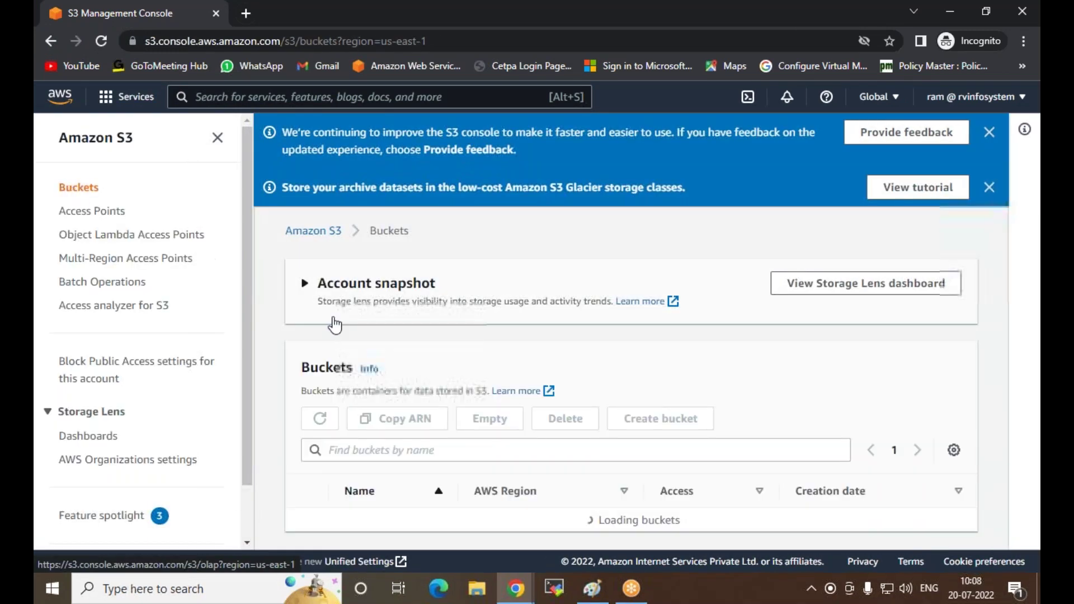
scroll(545, 425, down, 3)
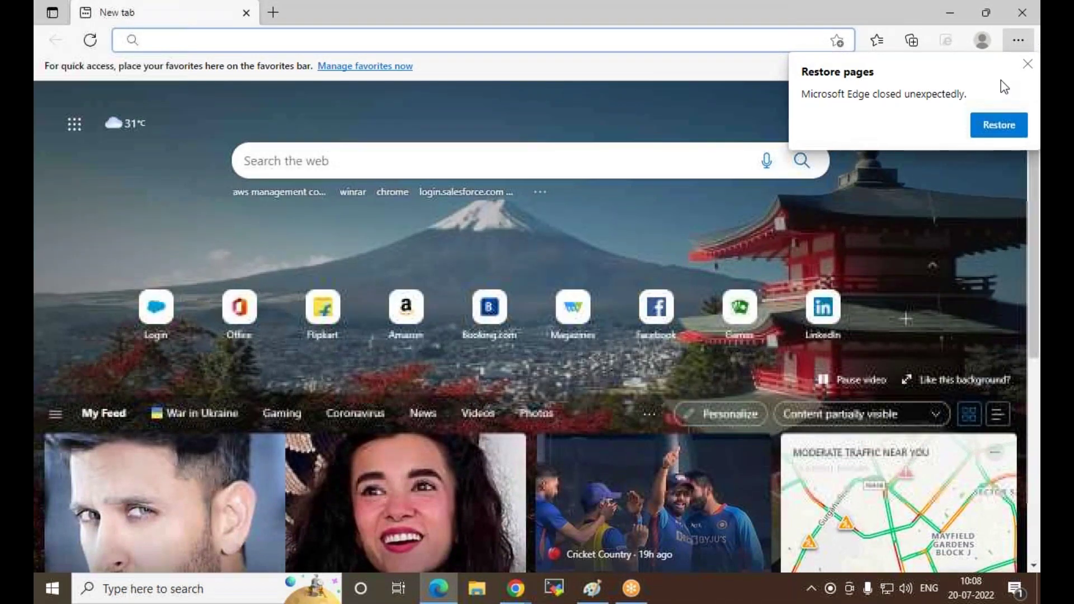
Step: In a new Edge tab, web-search 'aws management console' and reach the AWS sign-in page
click(367, 38)
text(a)
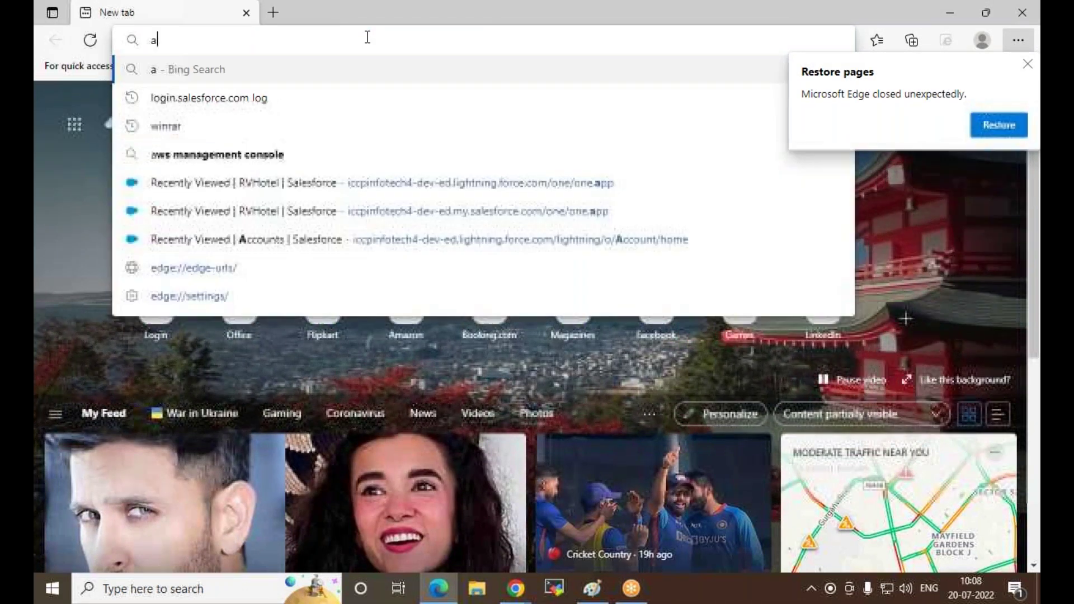
text(ws)
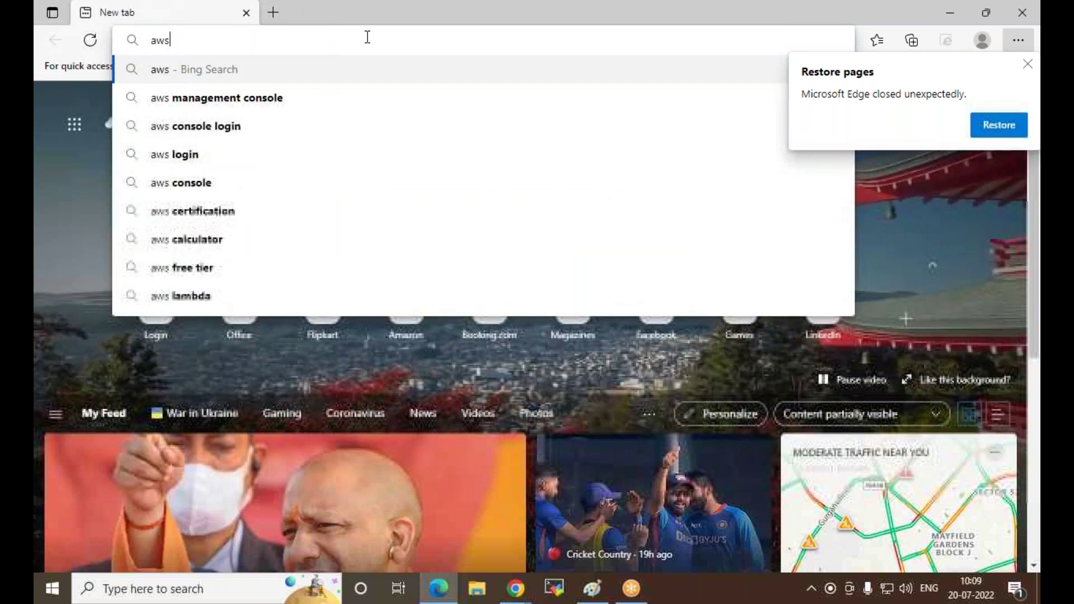
key(Down)
key(Return)
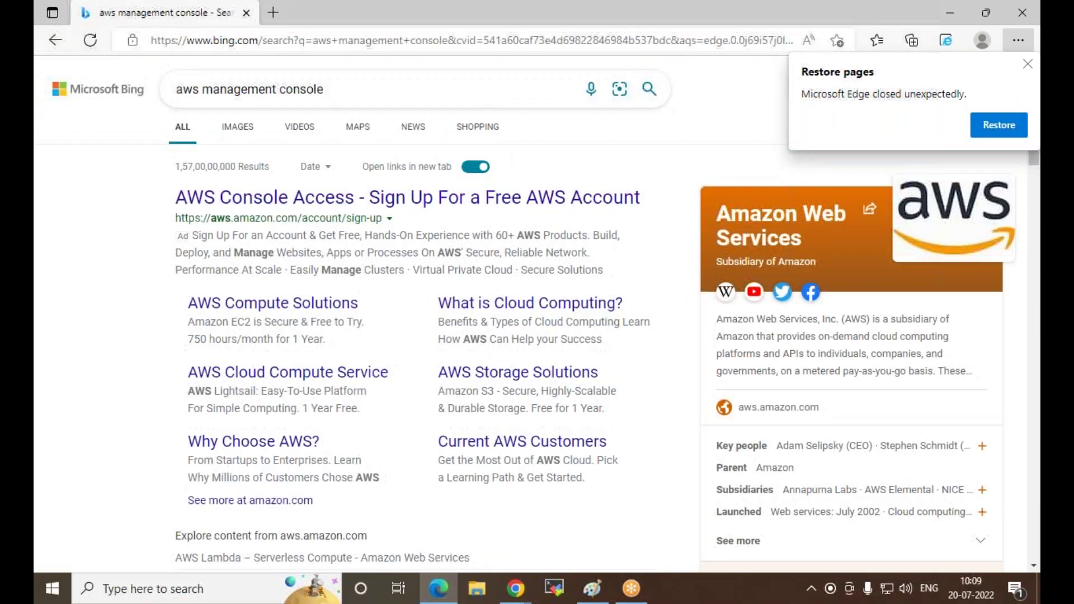
click(241, 198)
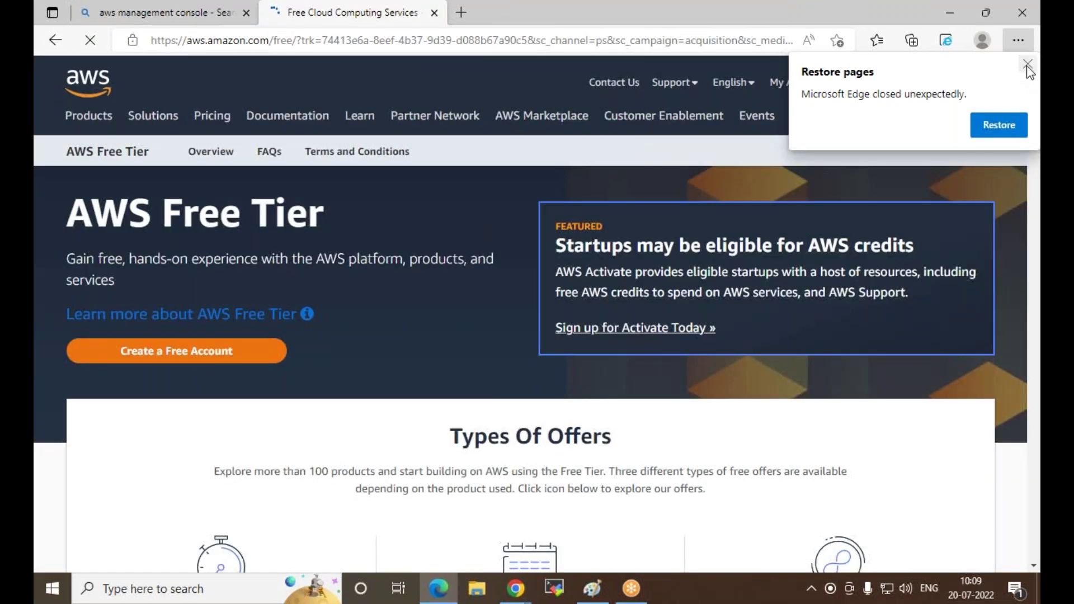
click(1027, 64)
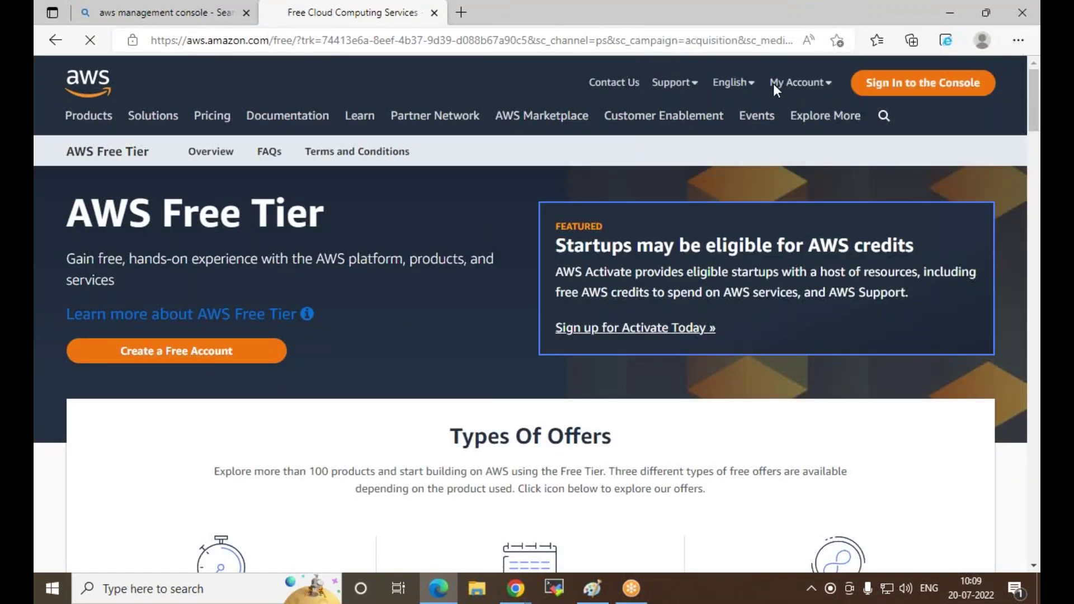
mouse_move(787, 86)
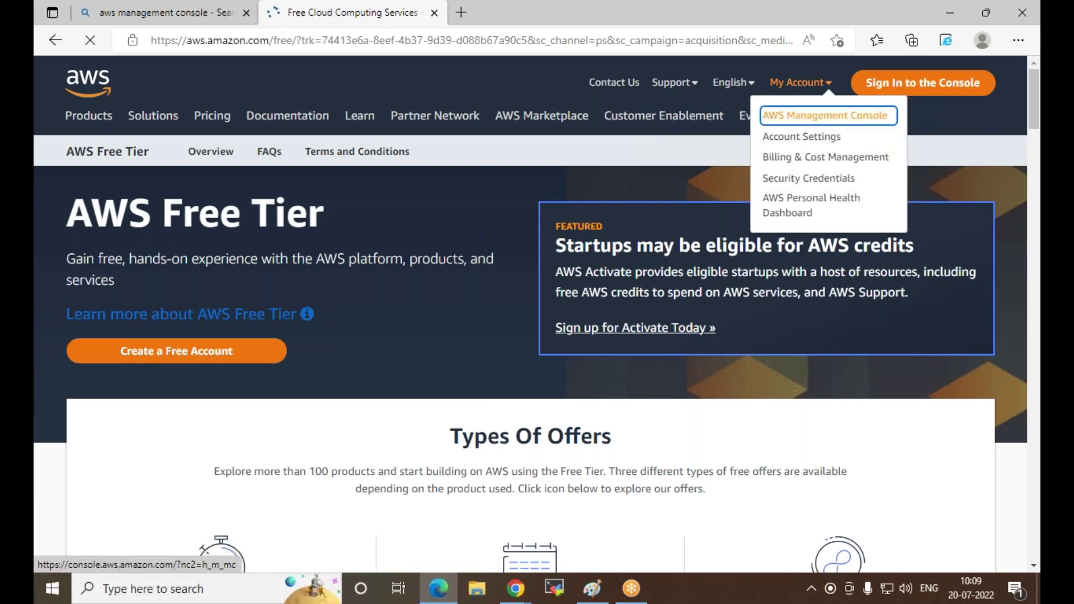
click(825, 116)
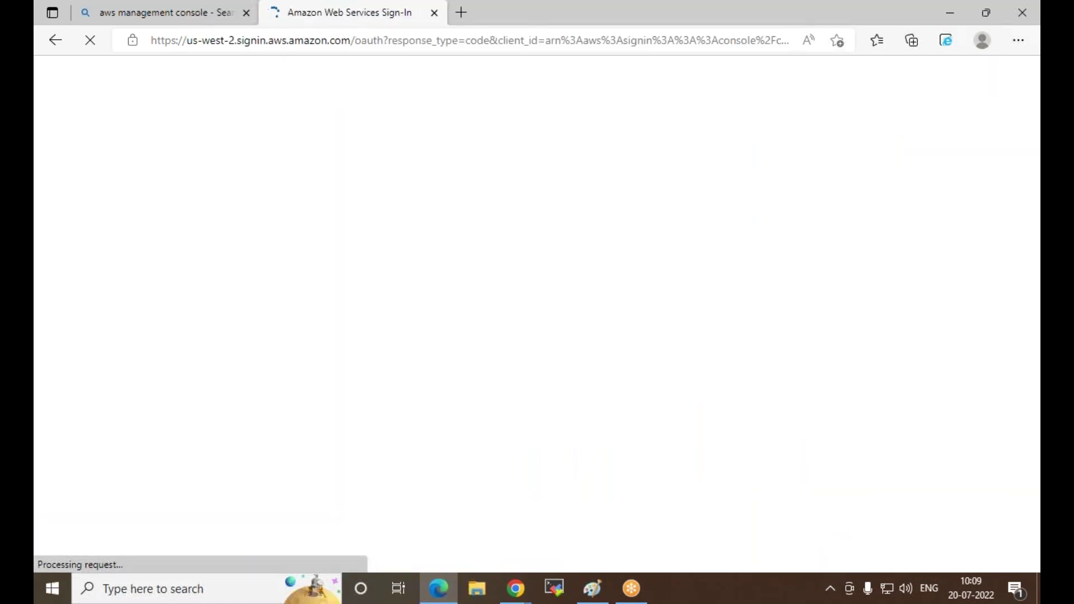
Step: Sign in with the account alias, the EC2-policy IAM user's name and its password
click(226, 216)
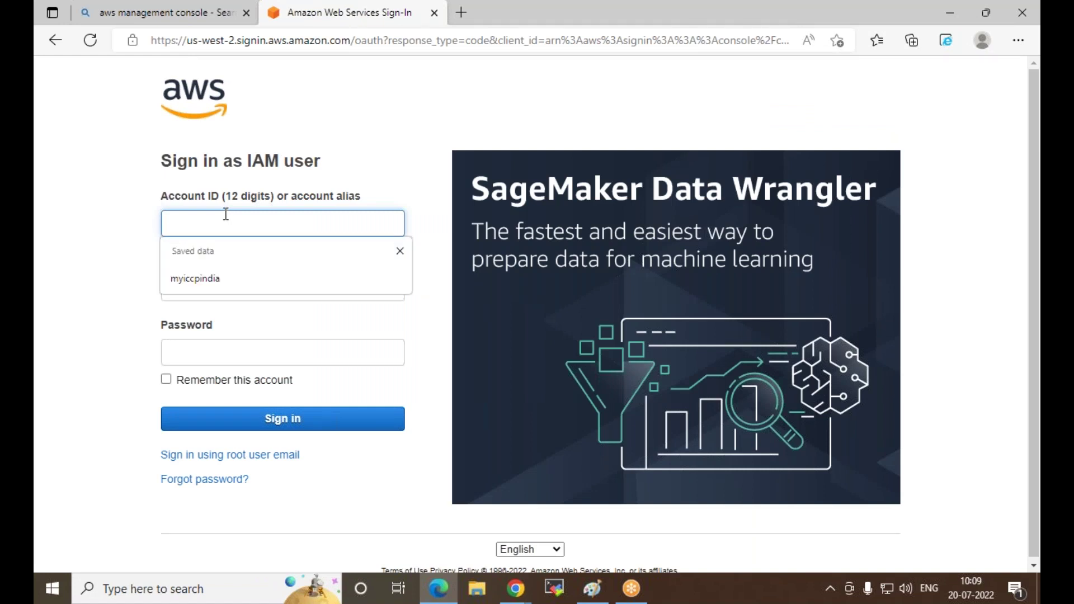
text(rvin)
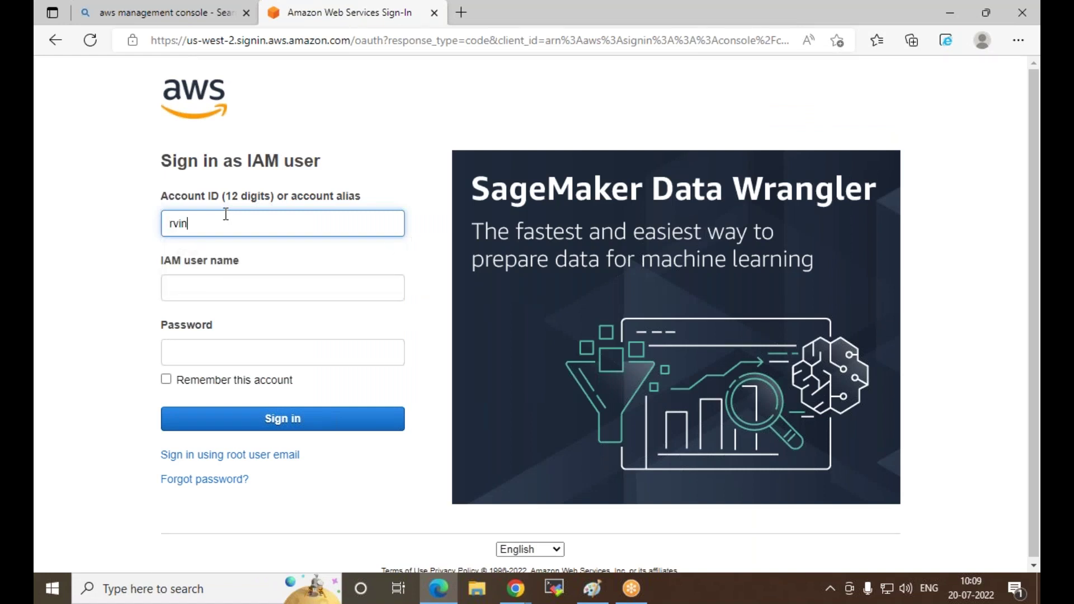
text(fosystem)
key(Return)
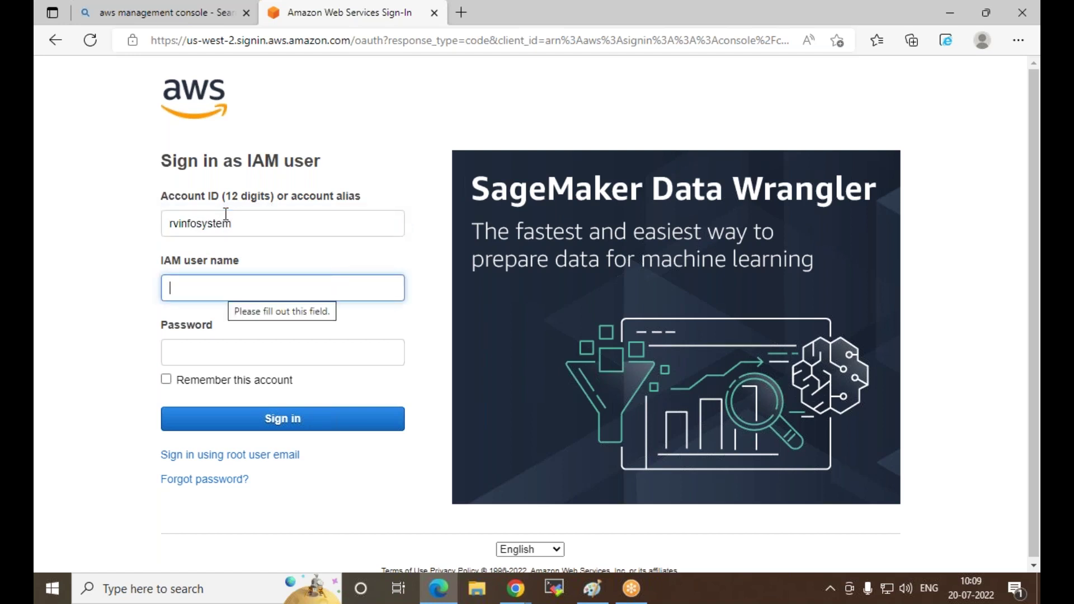
text(amit)
key(Tab)
text(••••••)
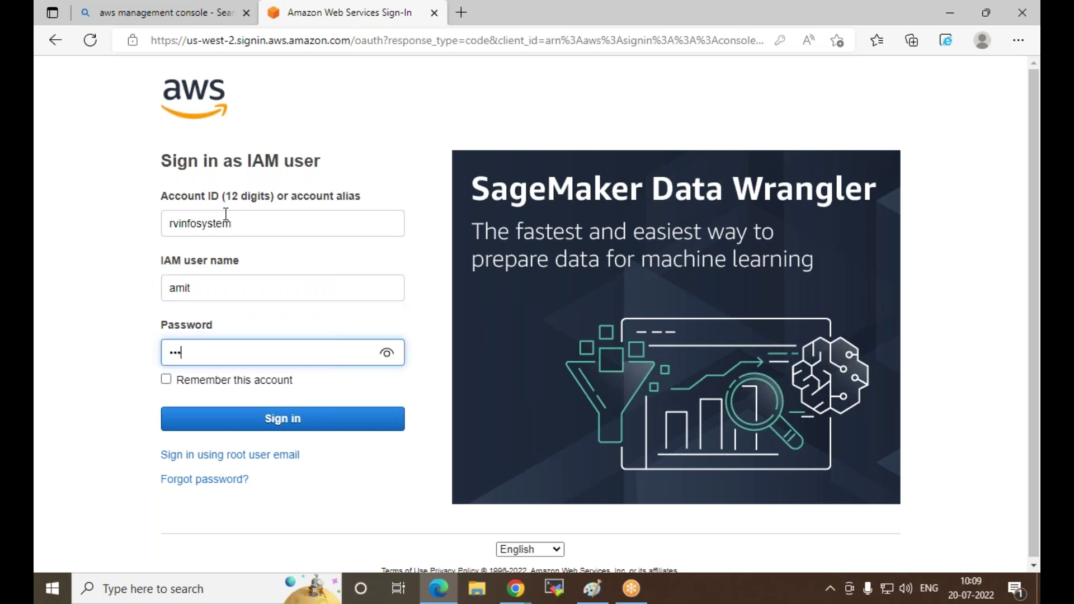
text(••)
click(254, 417)
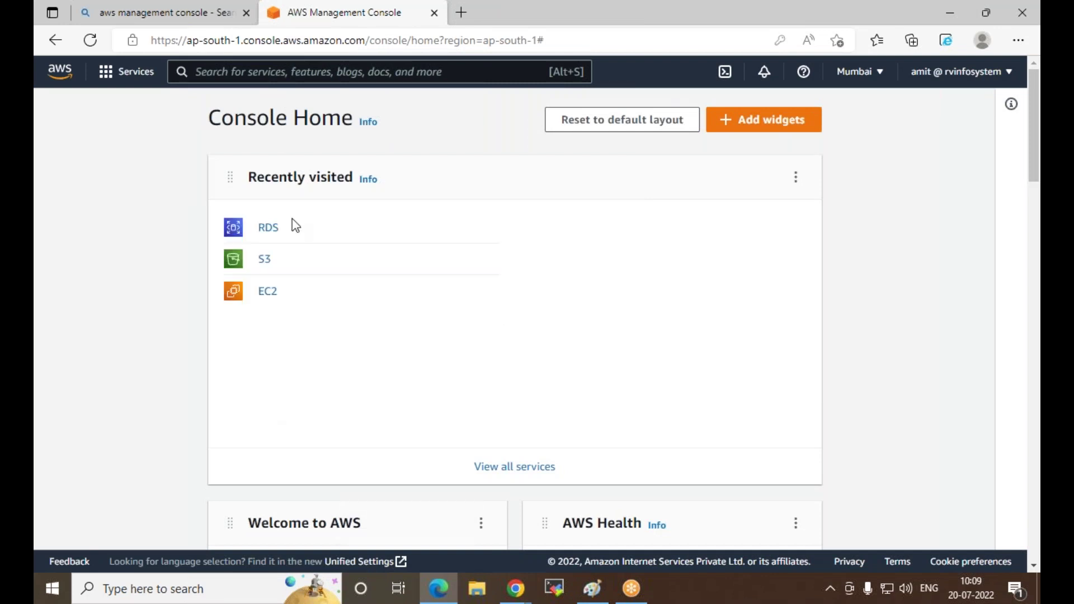
Step: Open EC2 from Recently visited, try S3 via an 's3' search, then reopen EC2 via 'ec2'
click(265, 294)
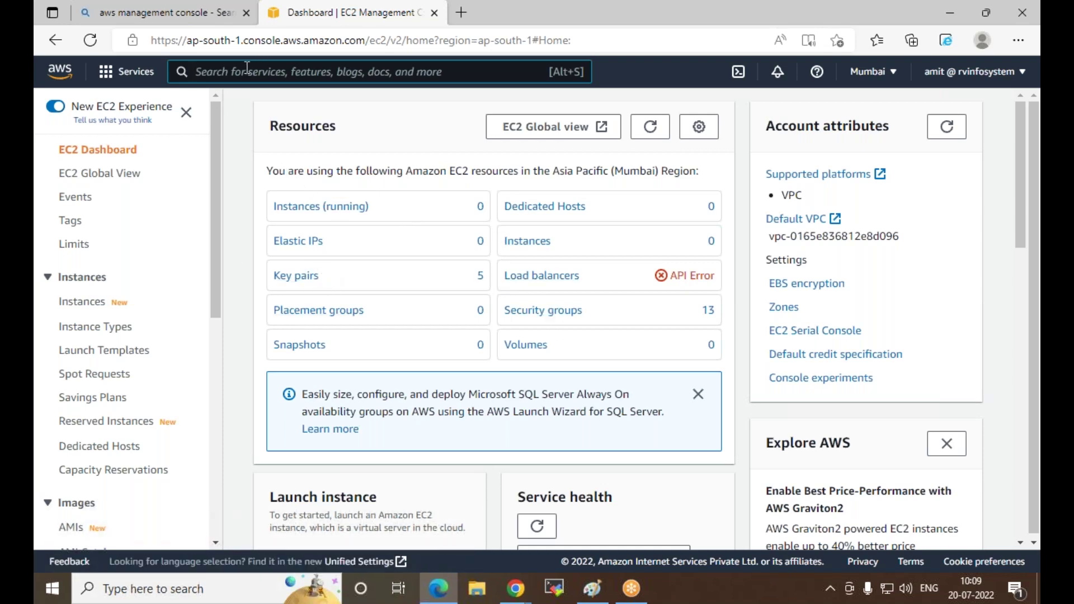
text(s3)
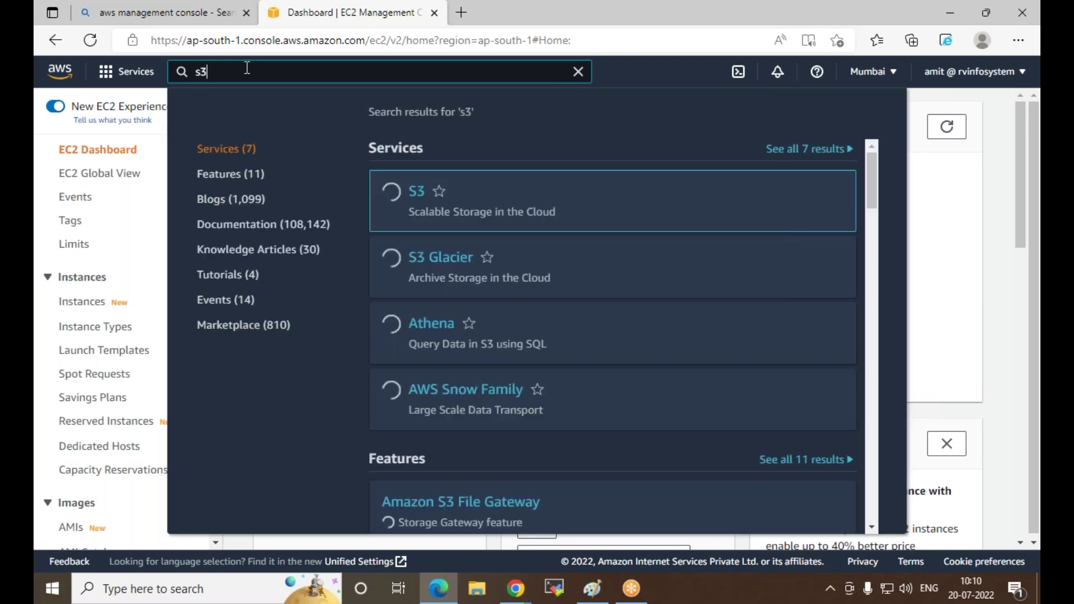
click(417, 192)
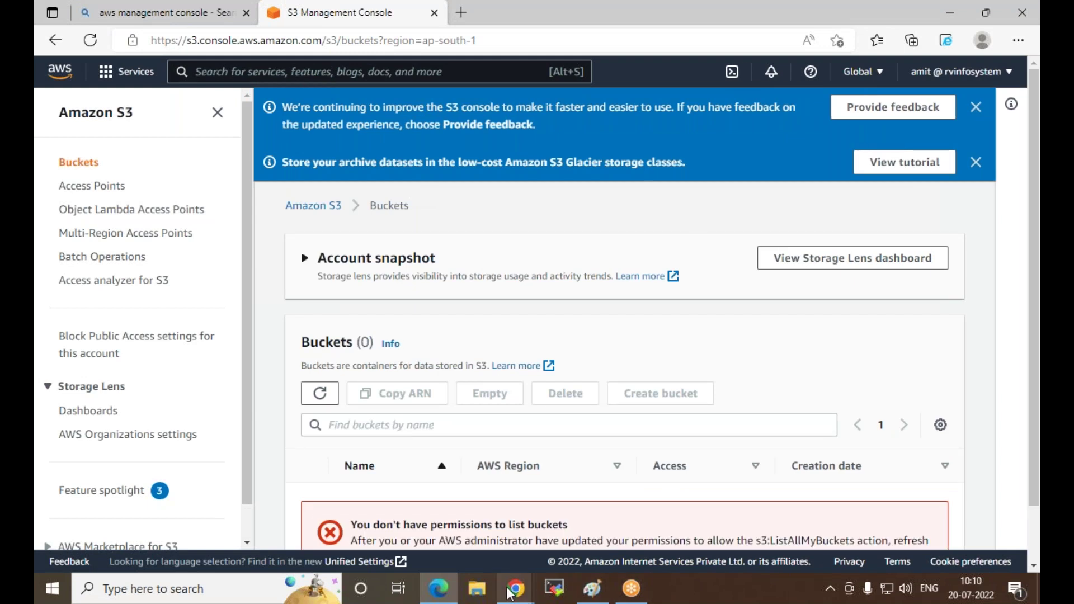
mouse_move(511, 592)
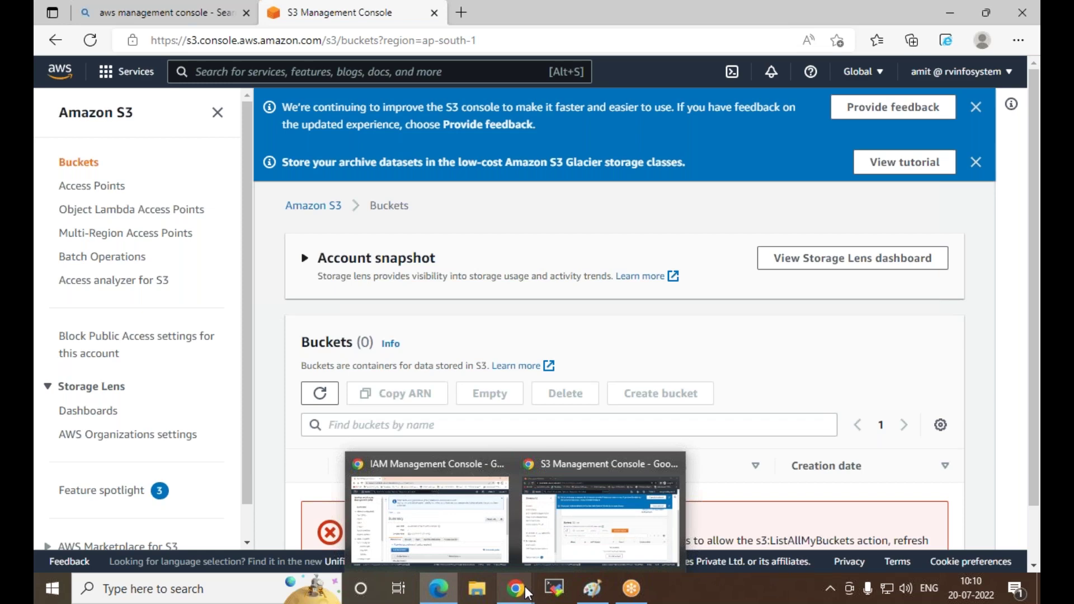
click(208, 77)
text(ec2)
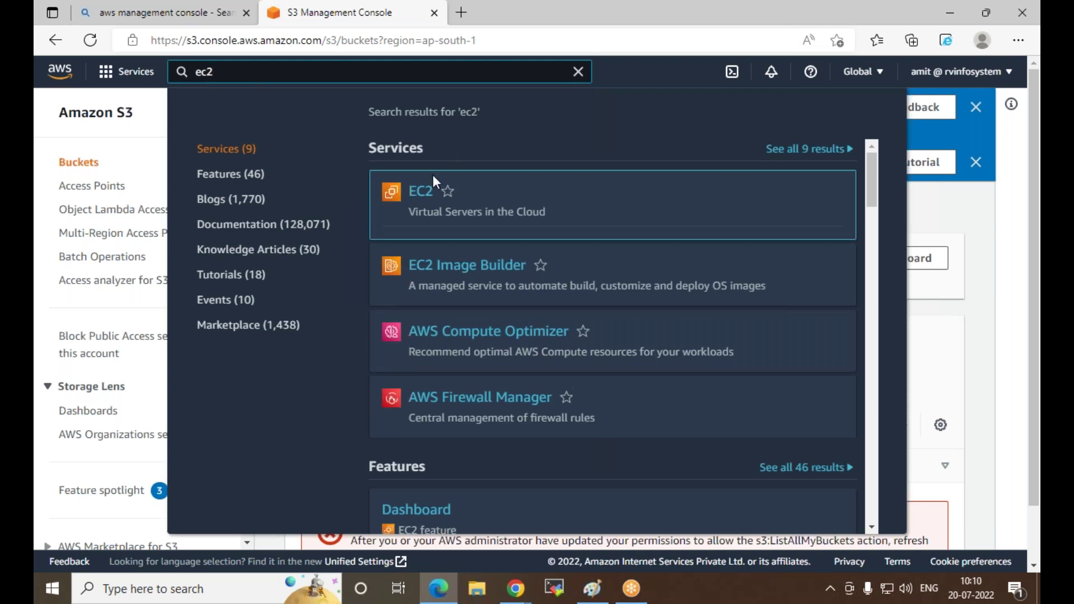
click(421, 193)
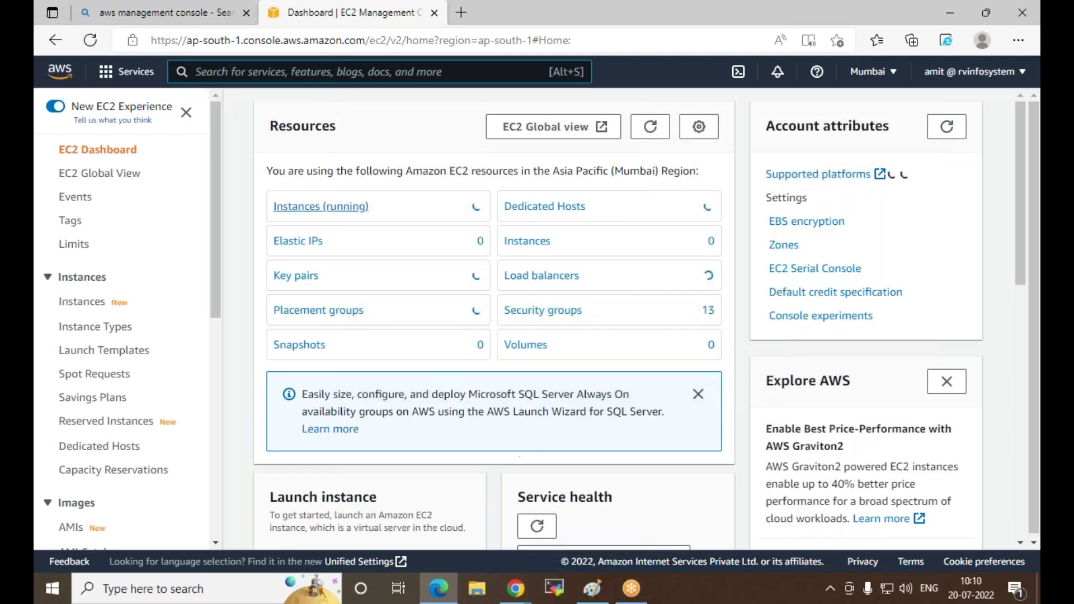
mouse_move(515, 586)
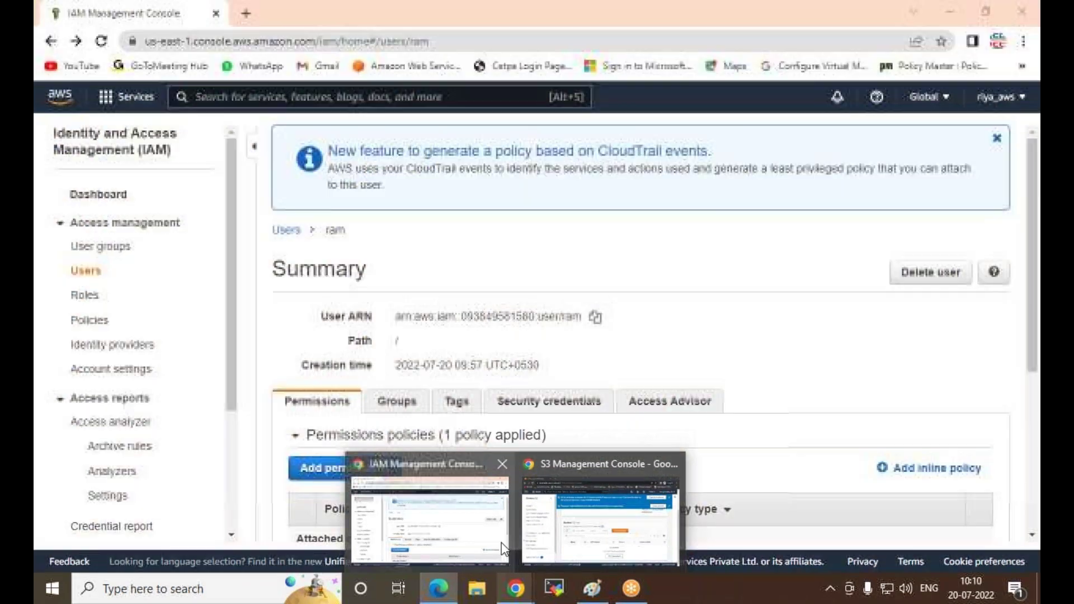
Step: In the IAM window, detach Polic2-s3-full-access from the S3-policy user
click(502, 542)
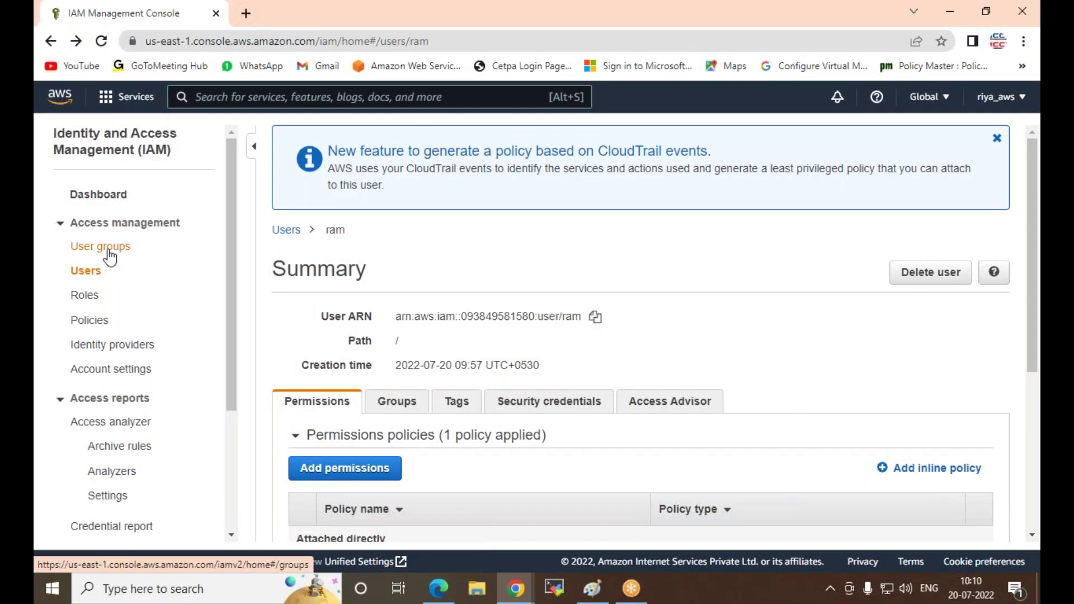
scroll(352, 321, down, 4)
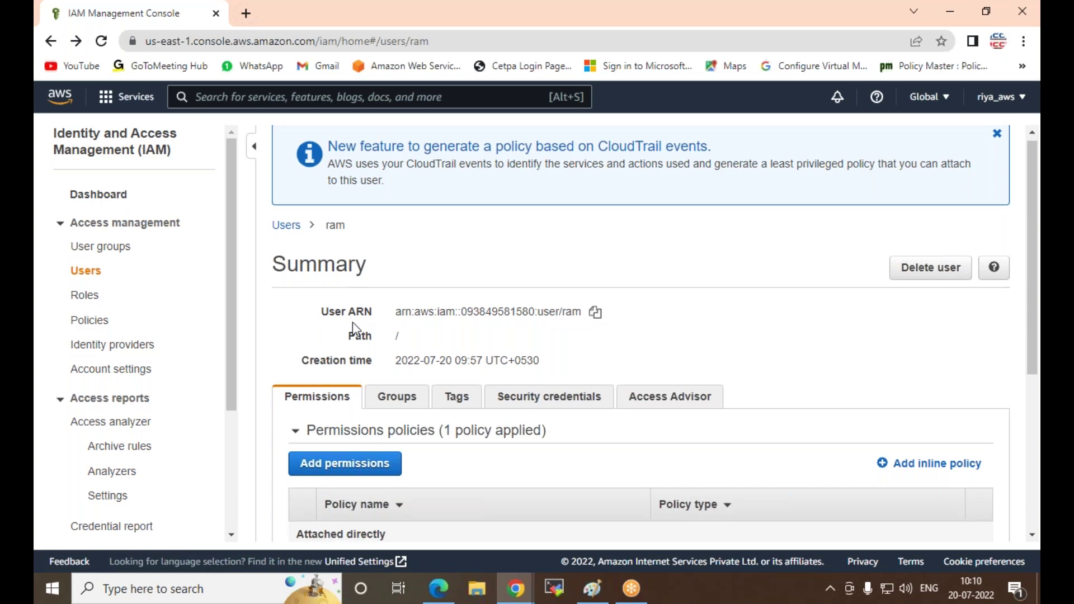
click(980, 331)
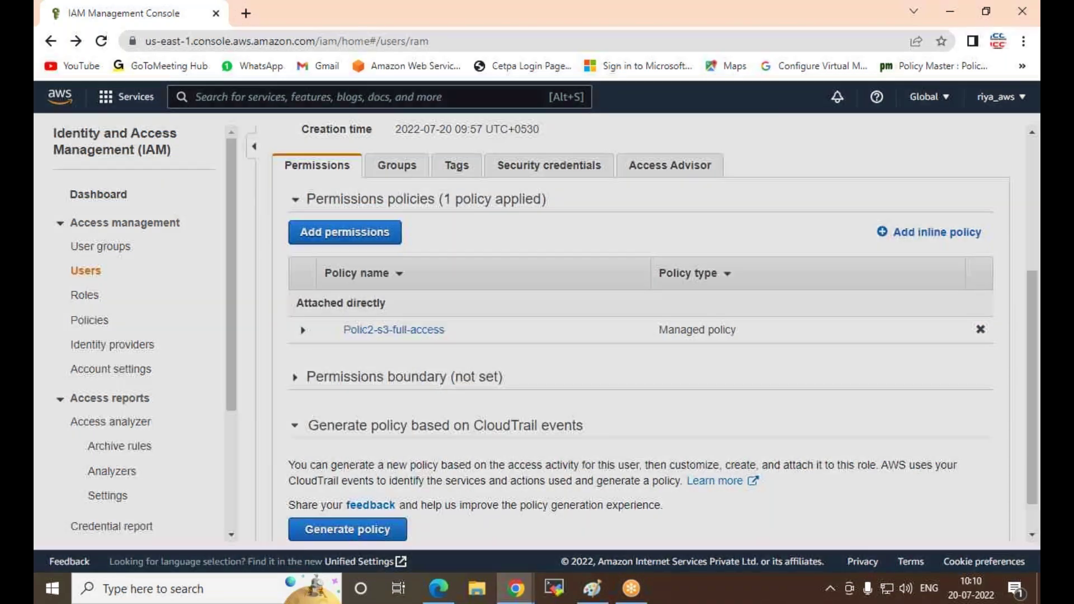
click(697, 222)
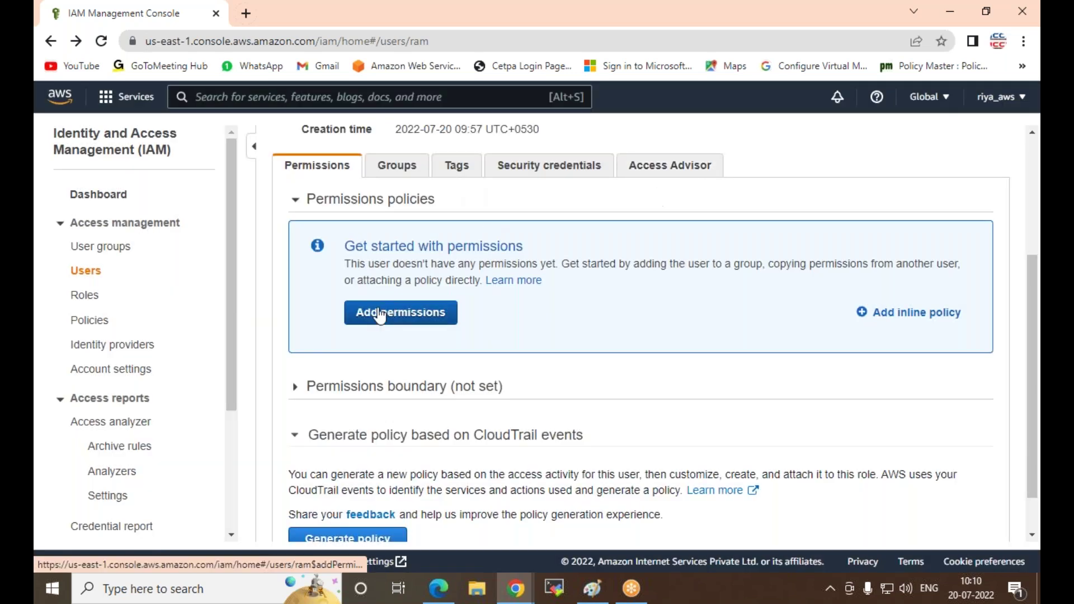
Step: Detach Polic1-Ec2-full-access from the first IAM user in the Users list
click(92, 274)
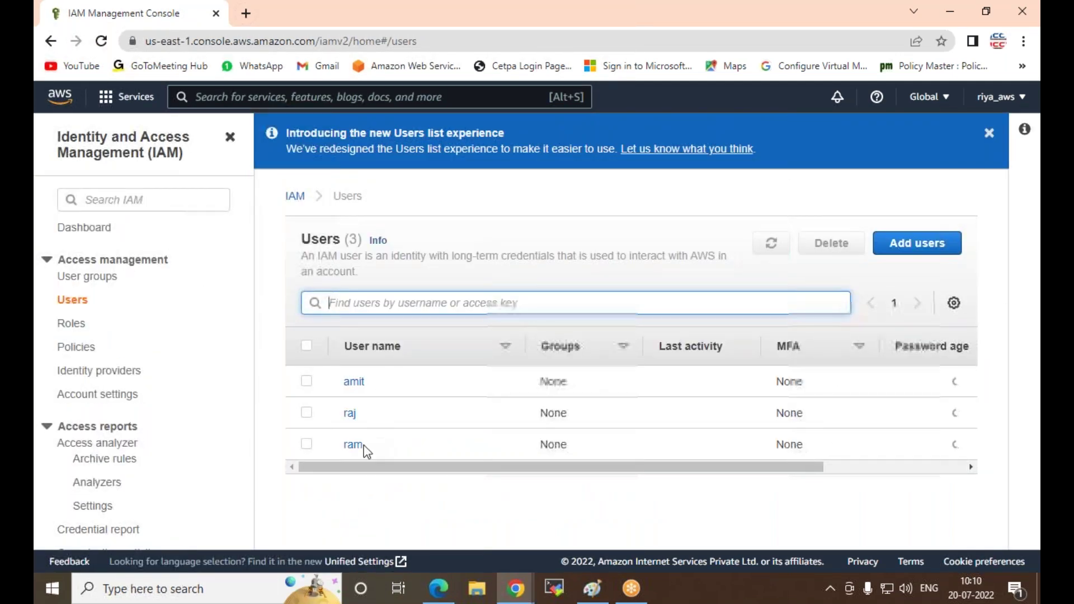
click(306, 381)
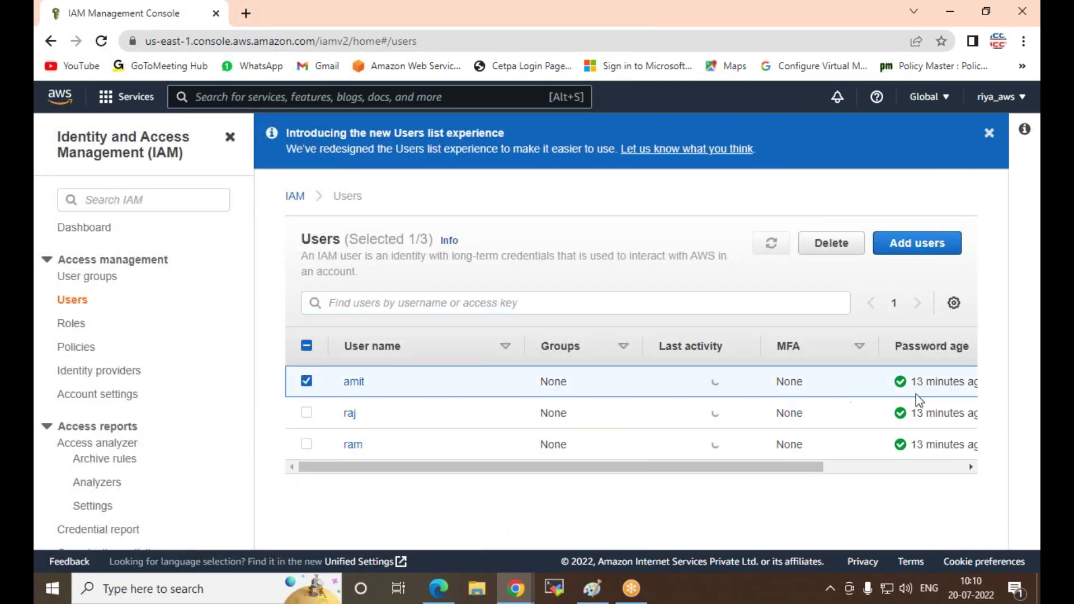
click(353, 382)
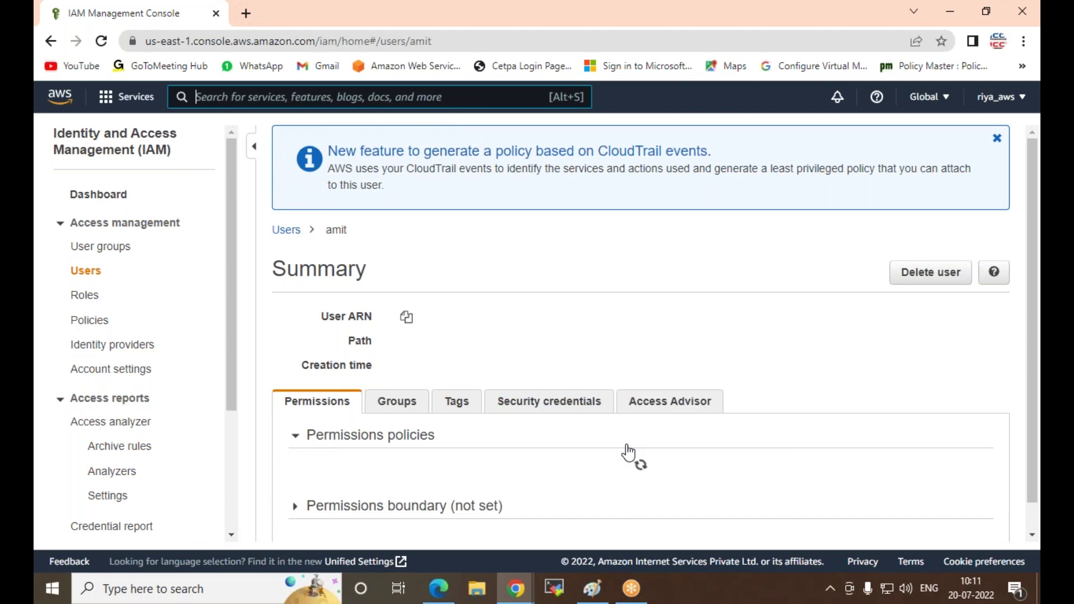
scroll(628, 448, down, 3)
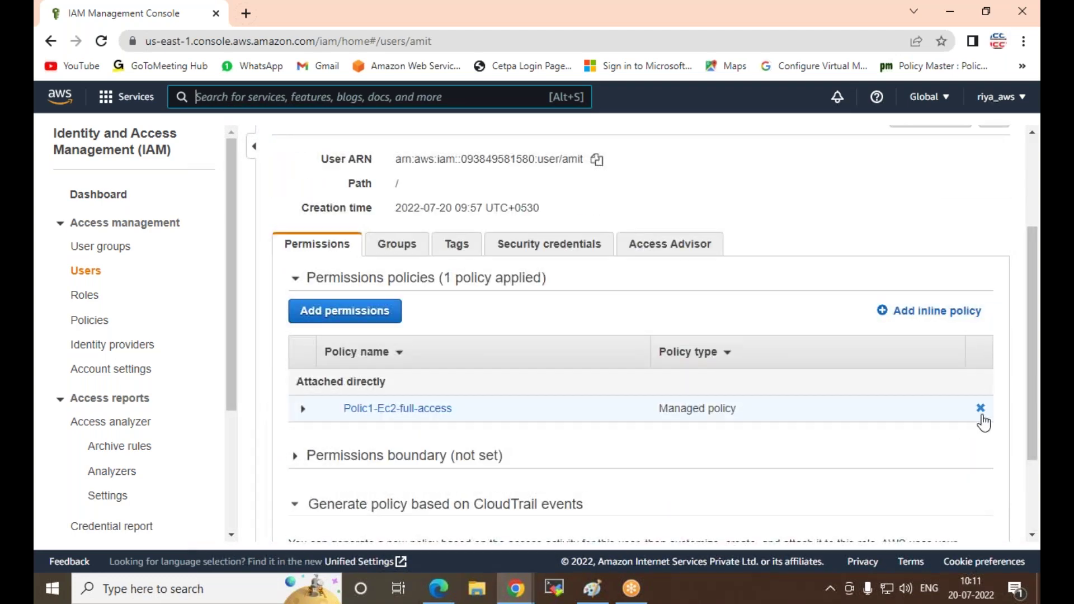
click(981, 408)
click(720, 215)
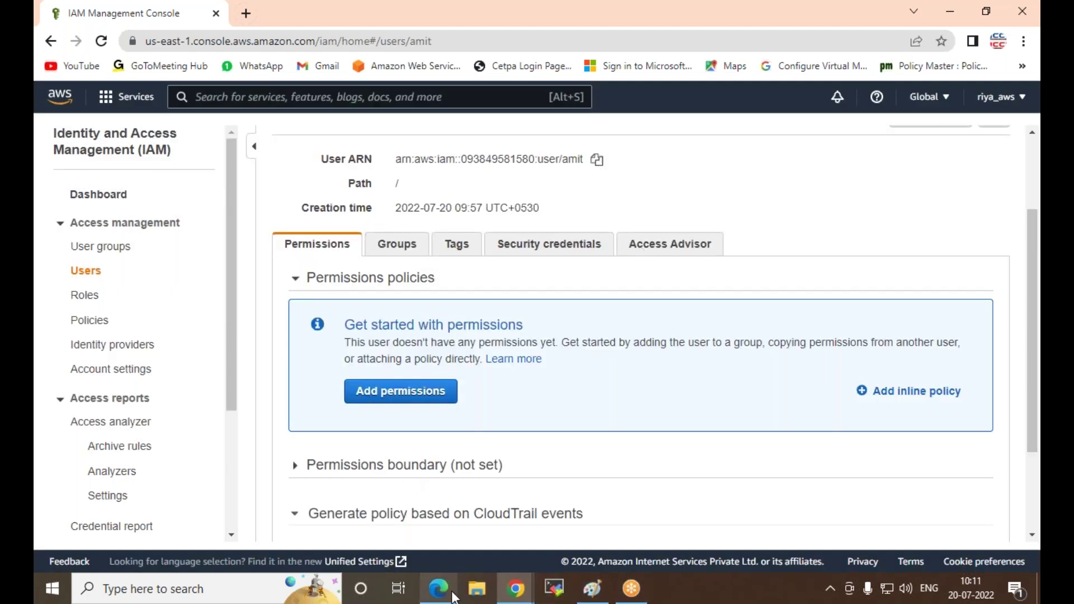
click(437, 589)
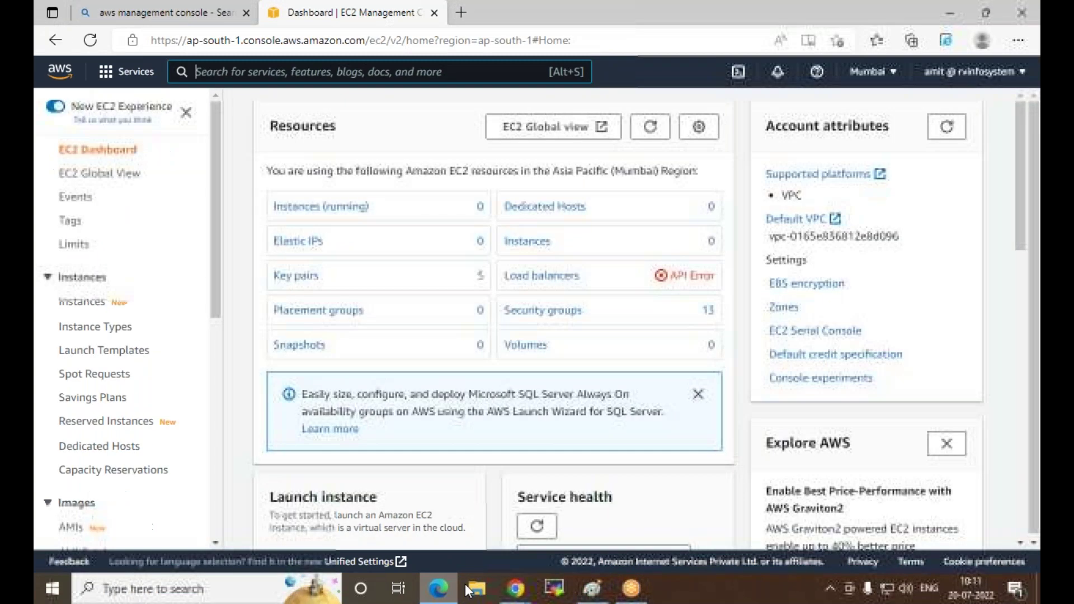
Step: Reload the EC2 dashboard and S3 bucket list to confirm both are now denied
click(90, 41)
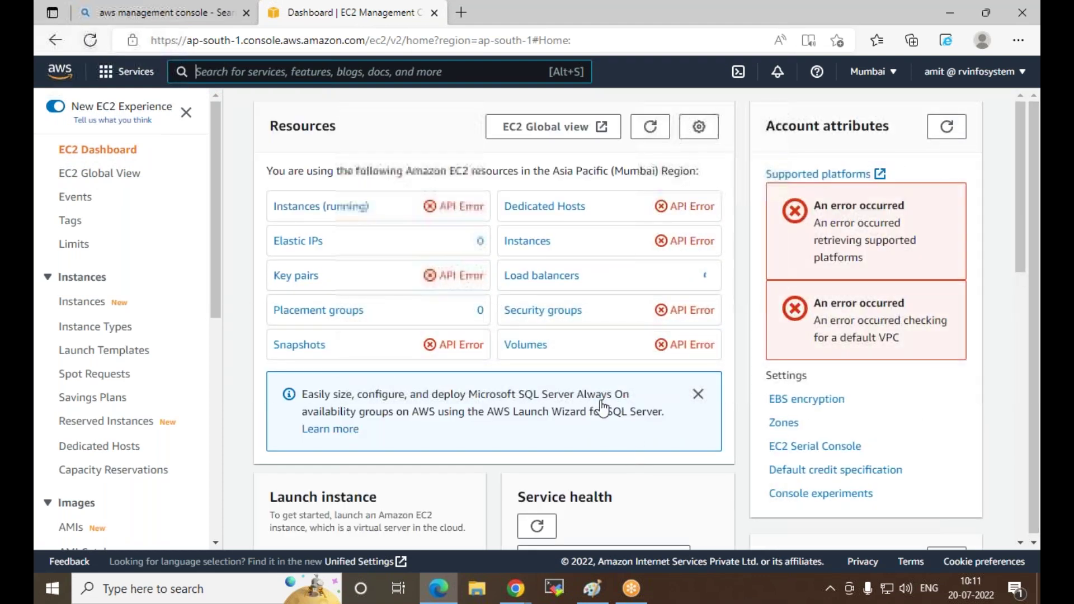
click(89, 40)
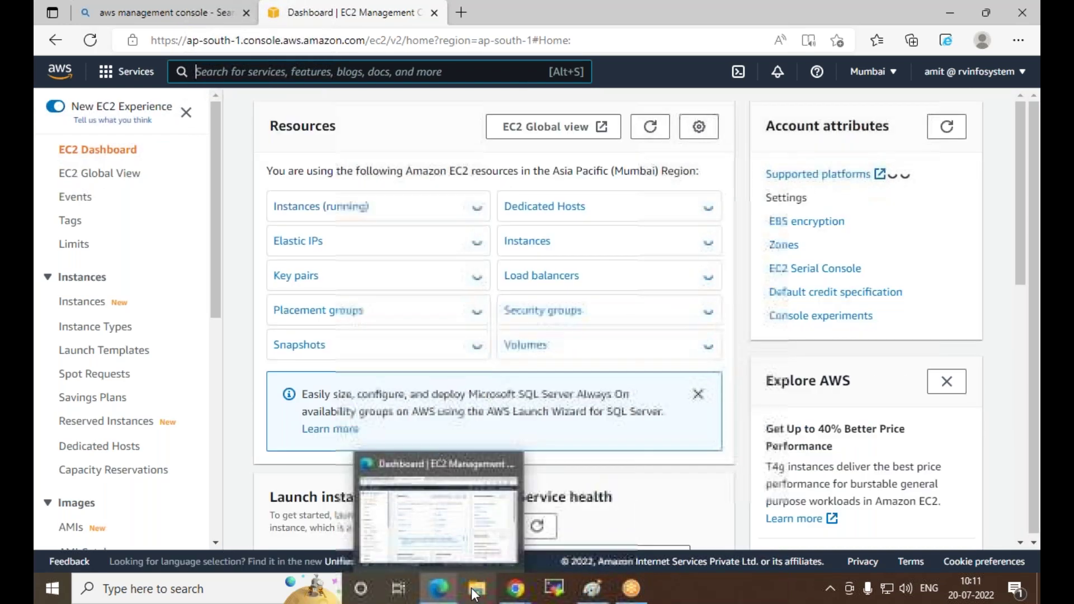
mouse_move(522, 597)
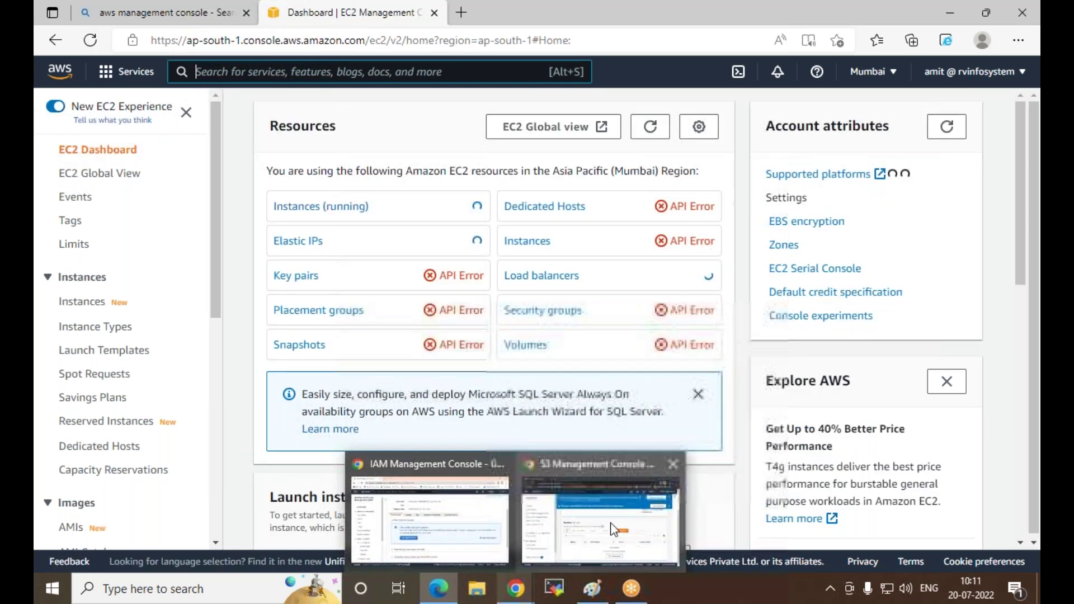
click(610, 523)
click(98, 43)
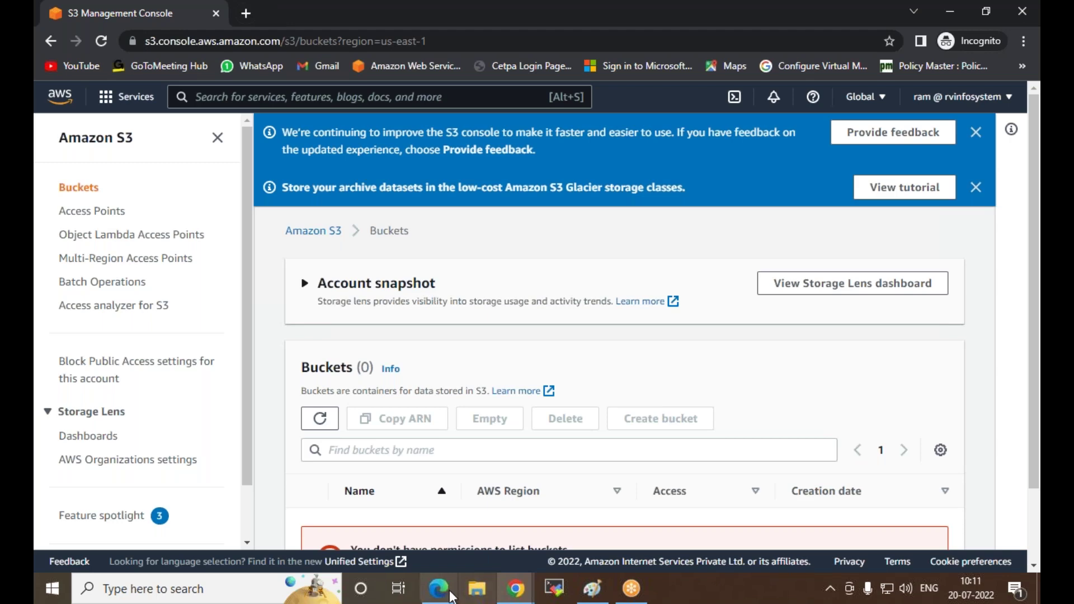
mouse_move(515, 588)
click(413, 529)
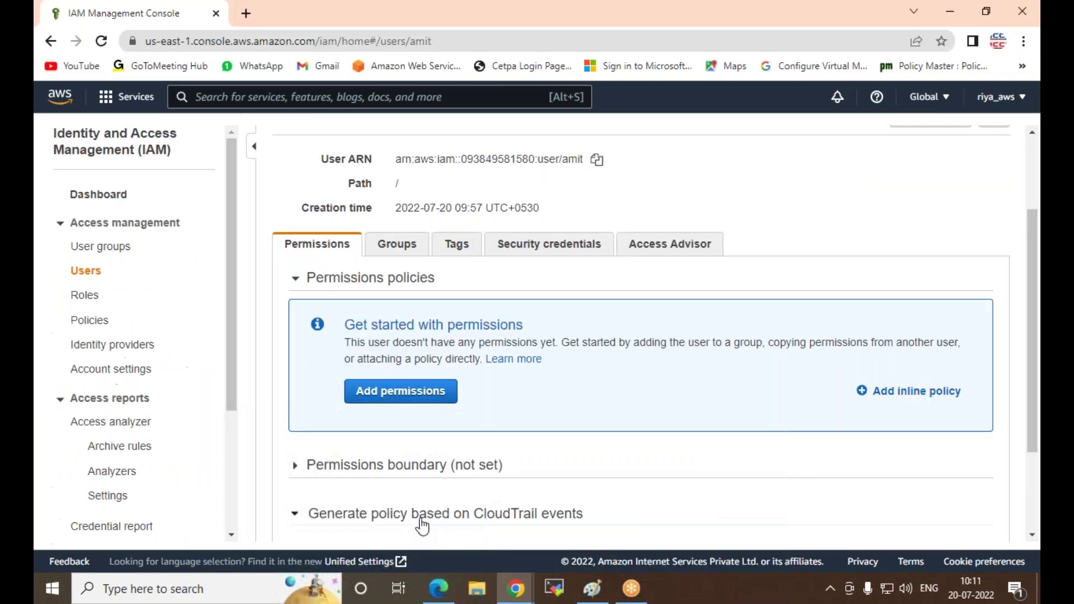
Step: Start a new user group named EC2-S3-Fullaccess-Group and add the first and third users
click(94, 247)
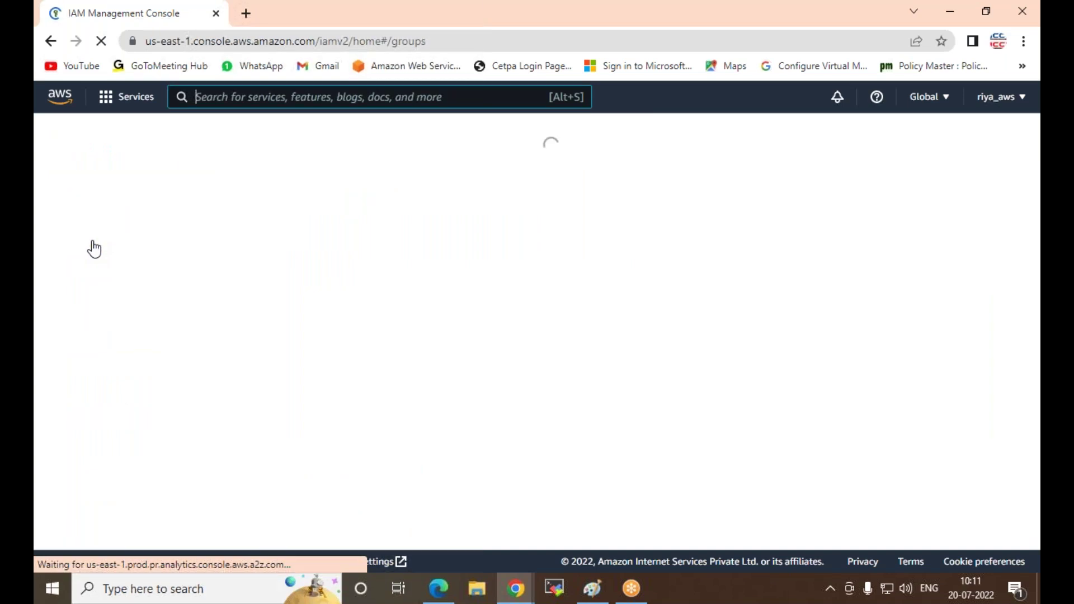
click(909, 216)
click(369, 306)
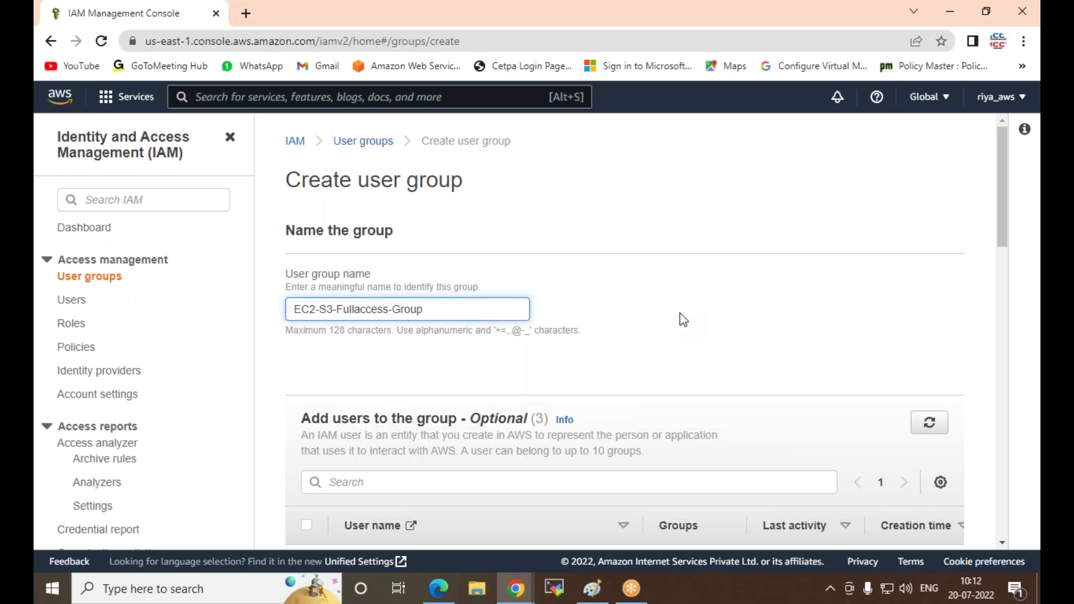
scroll(679, 316, down, 3)
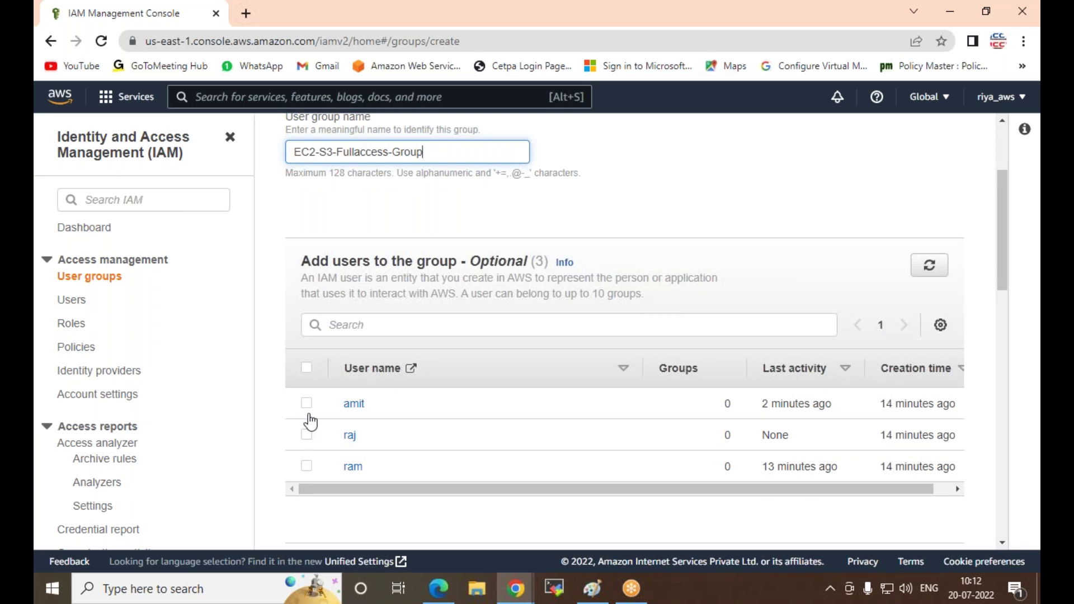
click(307, 404)
click(307, 467)
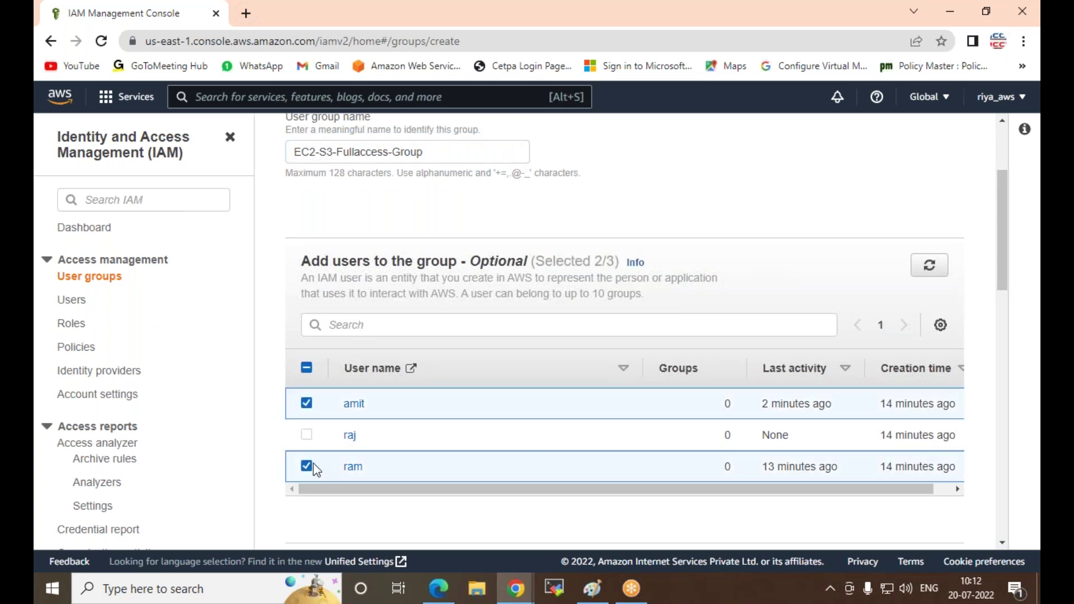
Step: Attach Polic1-Ec2-full-access and Polic2-s3-full-access to the group and create it
scroll(683, 458, down, 5)
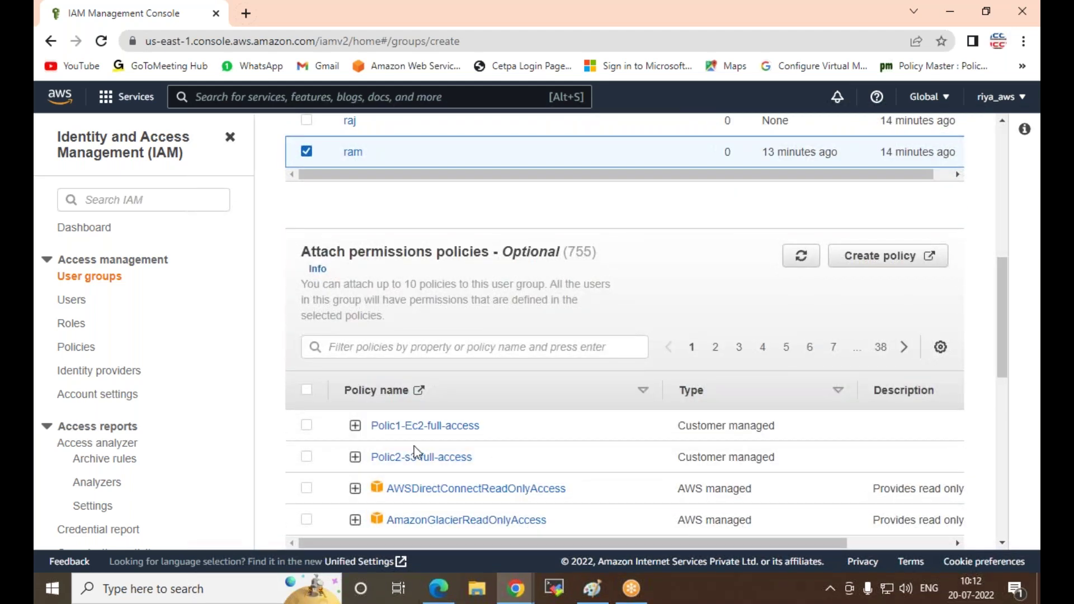
click(307, 426)
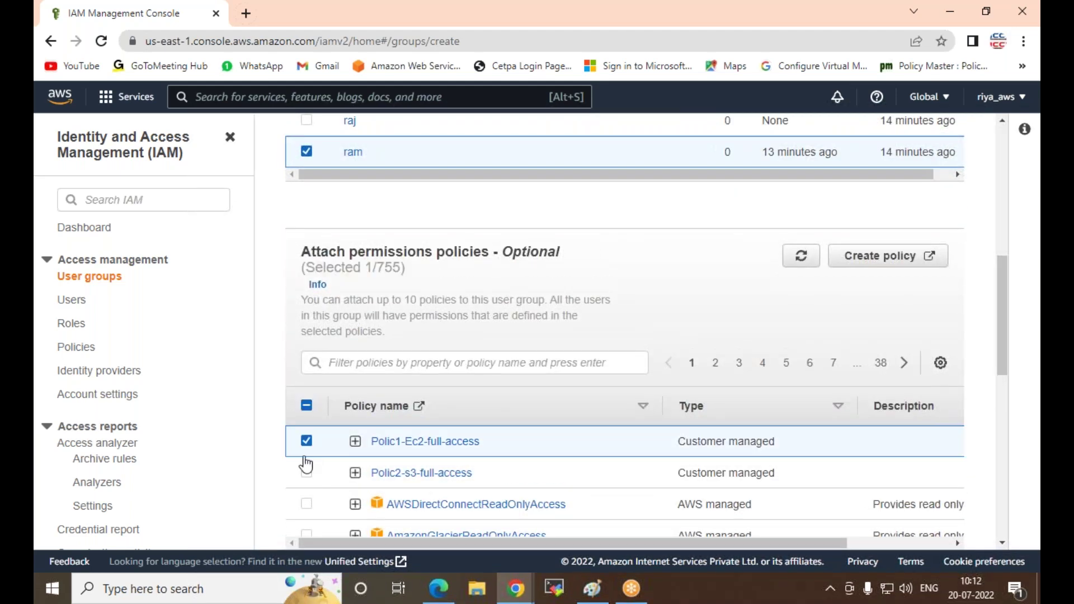
click(307, 472)
scroll(814, 442, down, 10)
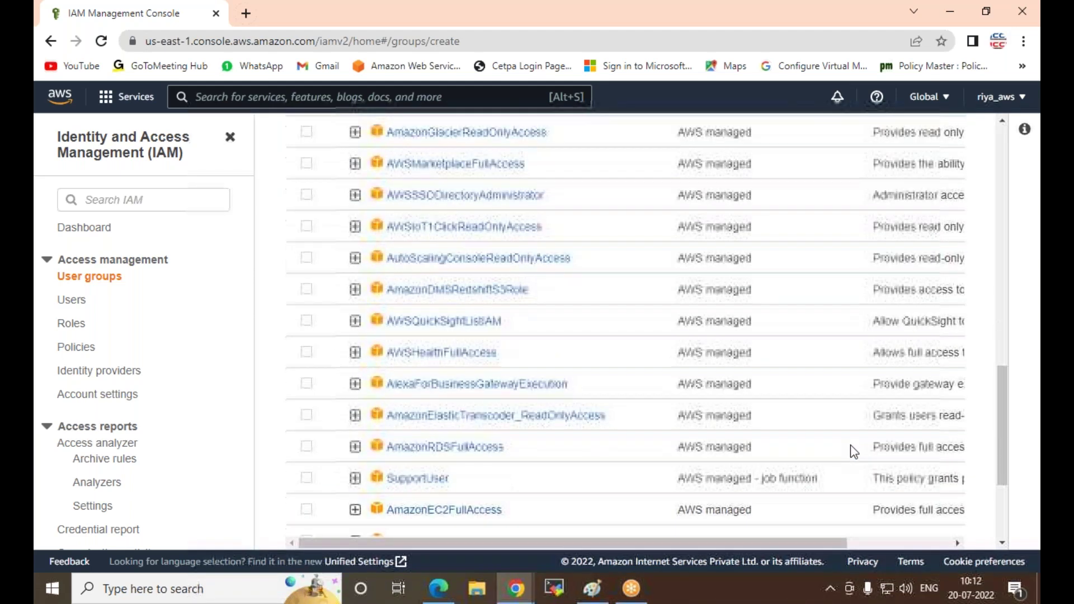
click(890, 518)
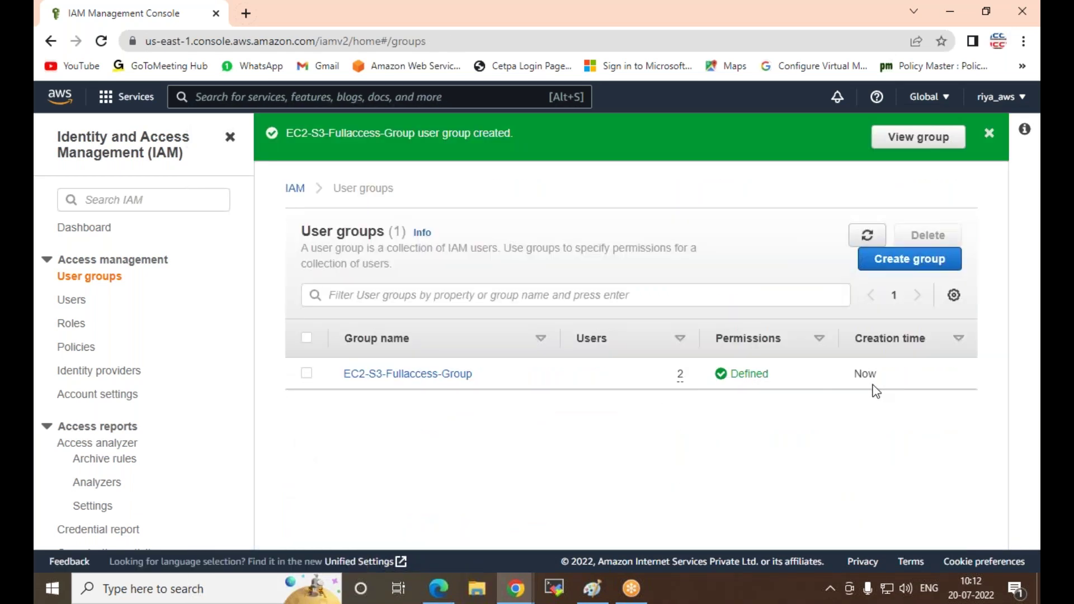
Step: Review EC2-S3-Fullaccess-Group's users, attached permission policies and Access Advisor services
click(371, 384)
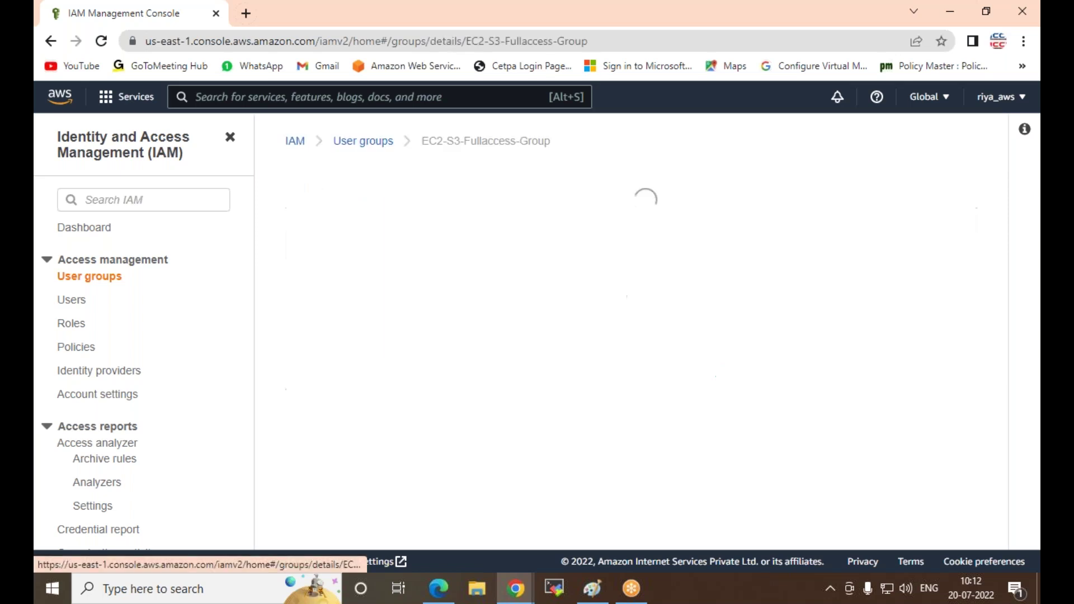
scroll(573, 323, down, 2)
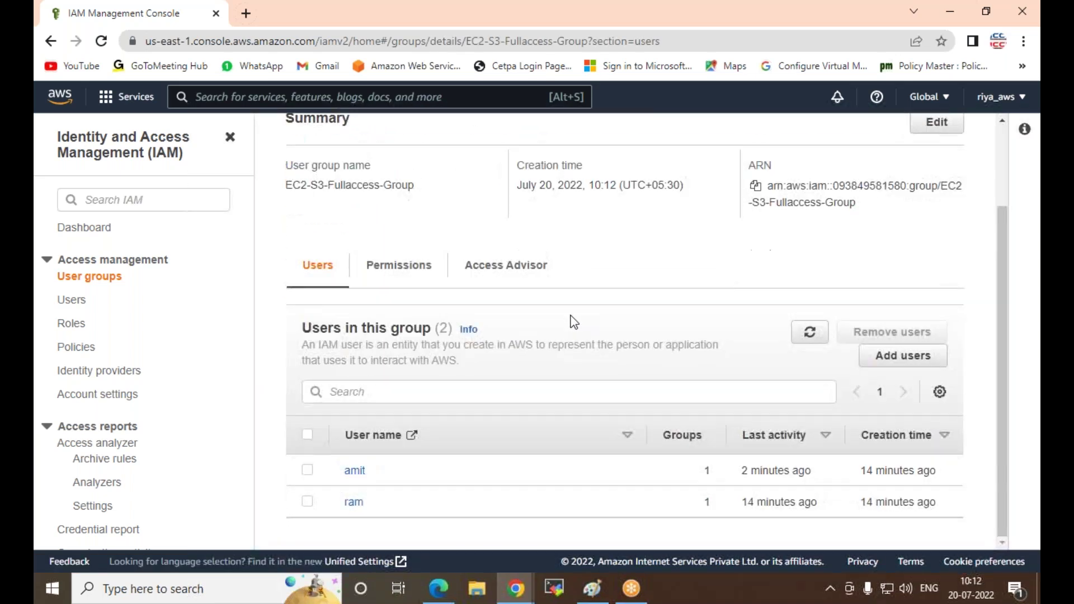
click(307, 470)
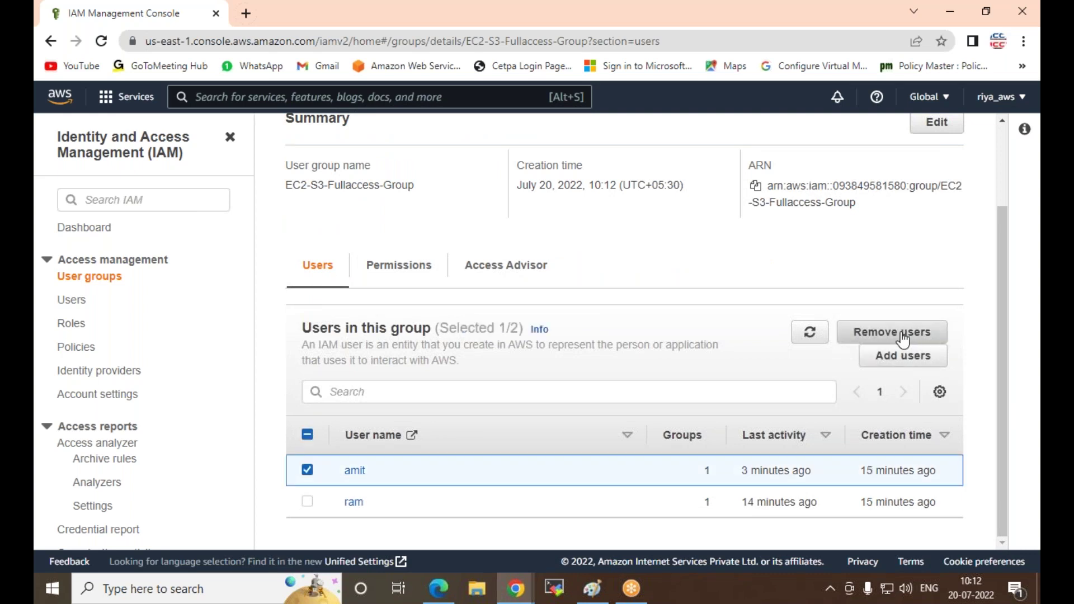
click(398, 265)
scroll(575, 376, down, 2)
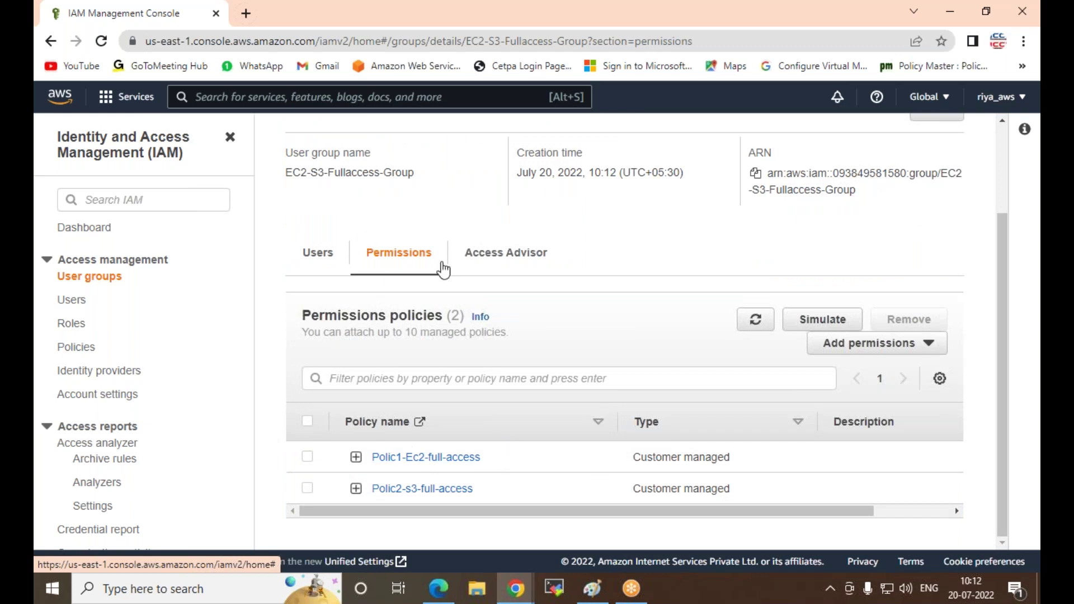
click(501, 253)
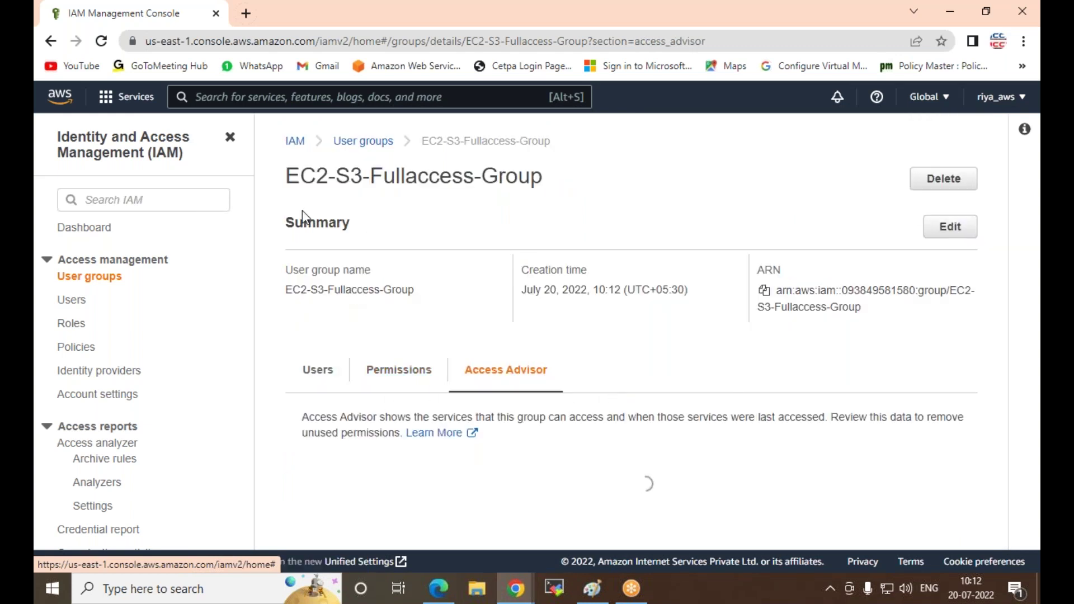
Step: Return to User groups and reload the group member's EC2 dashboard in Edge
click(339, 147)
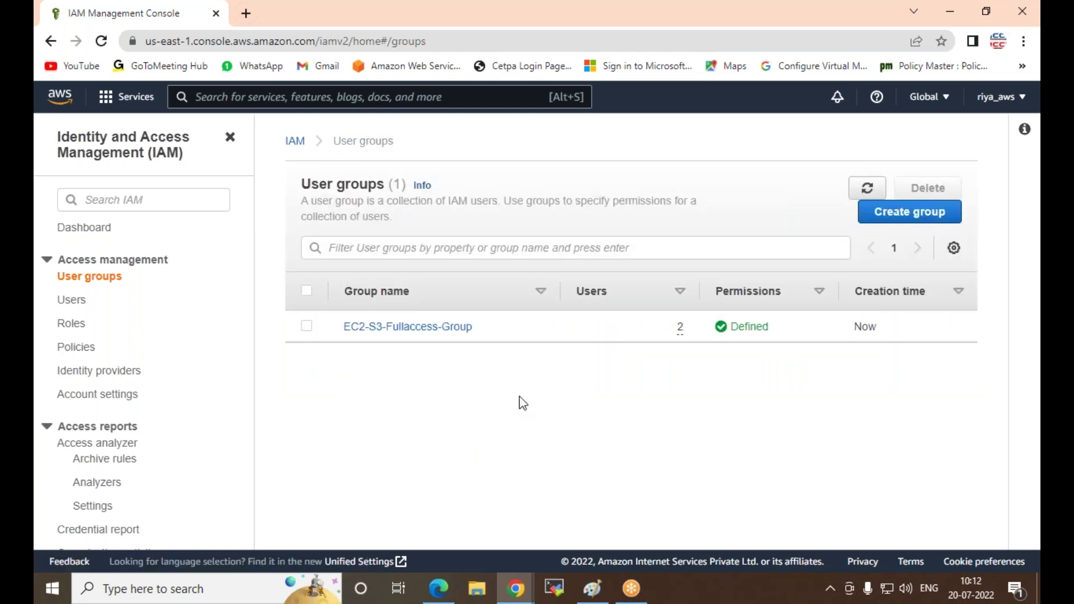
click(438, 588)
click(85, 41)
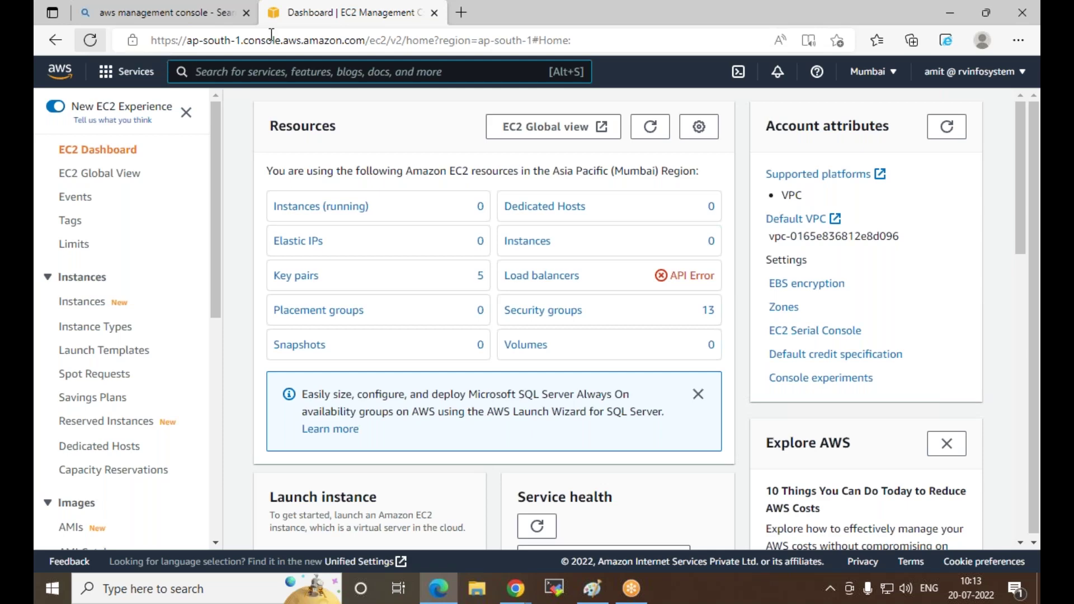
Step: Search the console for s3, open the S3 service and show its navigation sidebar
click(364, 77)
text(s3)
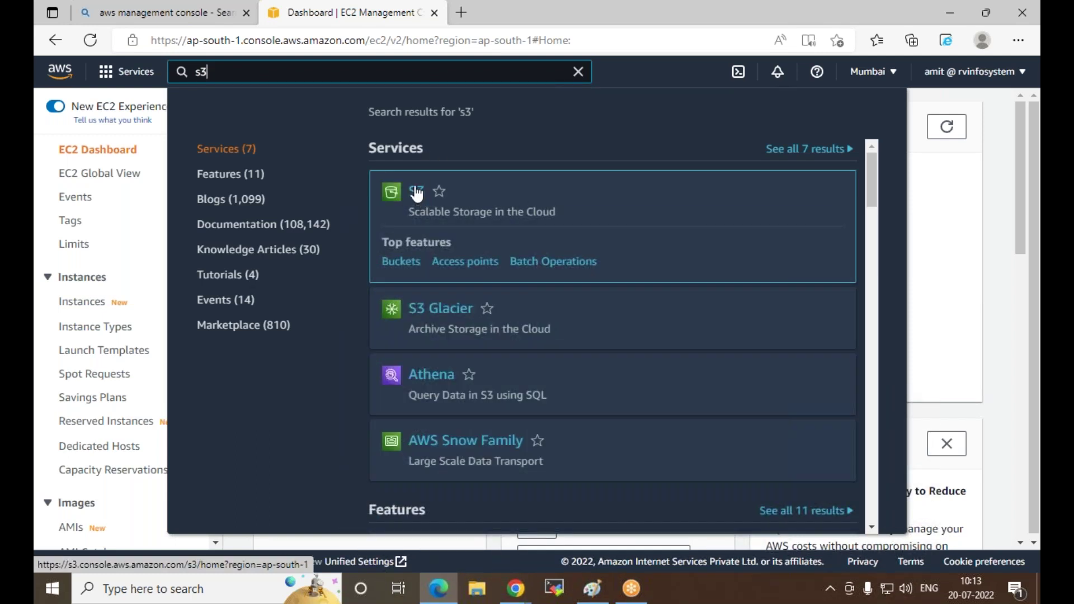
click(417, 193)
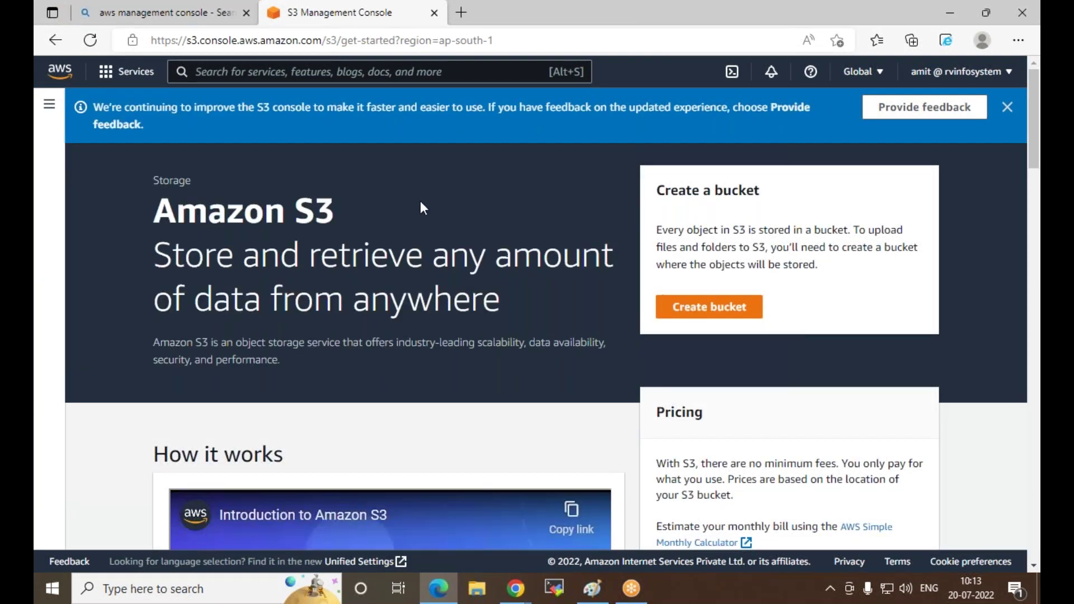
click(49, 104)
Step: Show the member's S3 Buckets list, then open a new blank browser tab
click(73, 162)
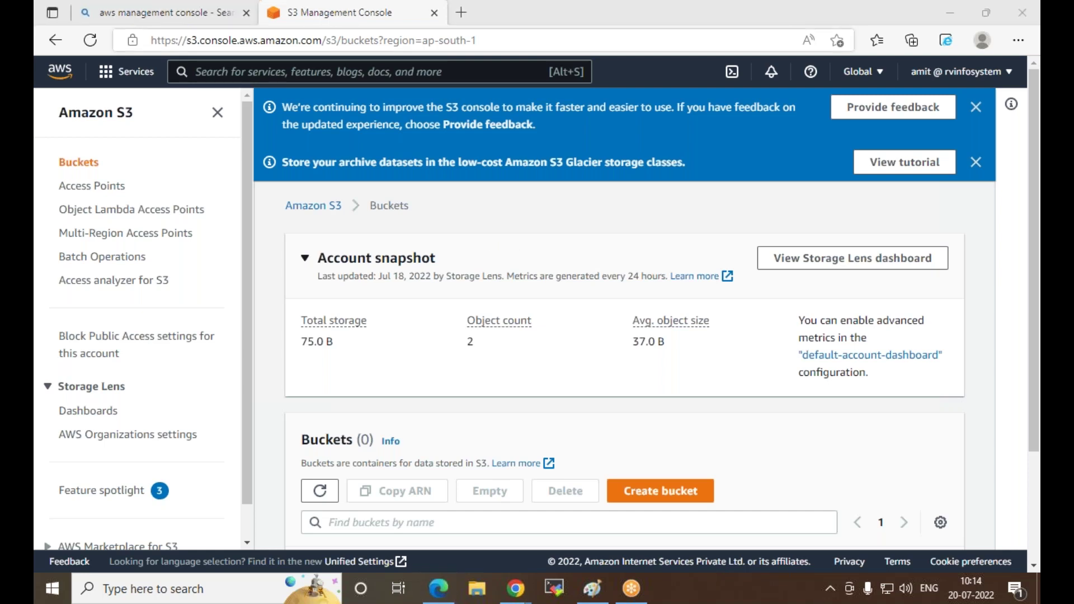
click(461, 12)
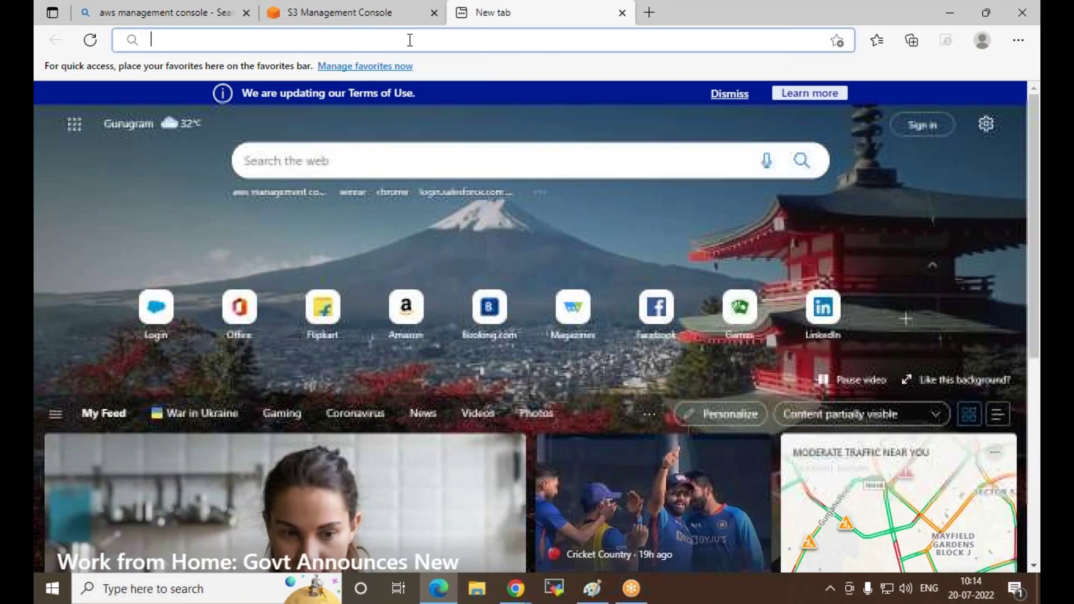
Step: Search Bing for 'google authenticator', replacing the mistyped first query
click(408, 39)
text(go)
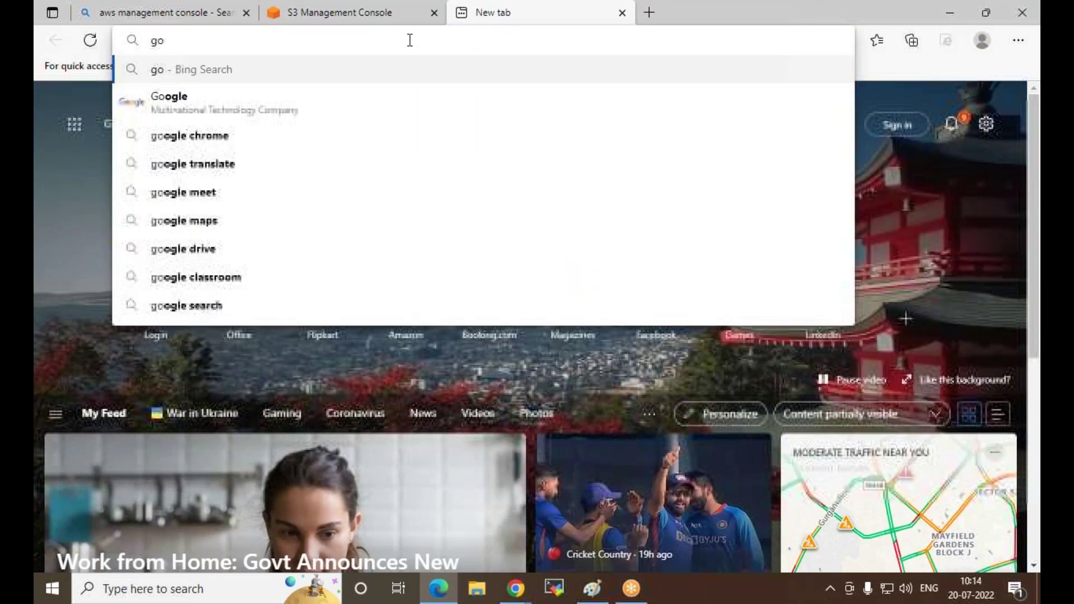
text(oglеeeeeeeeeeeeee)
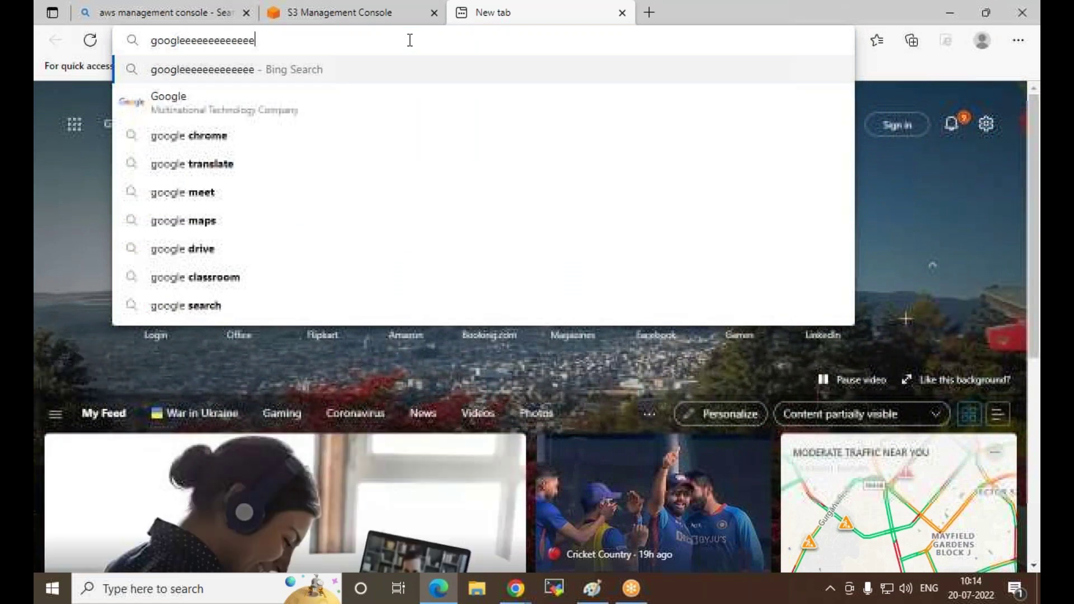
key(Return)
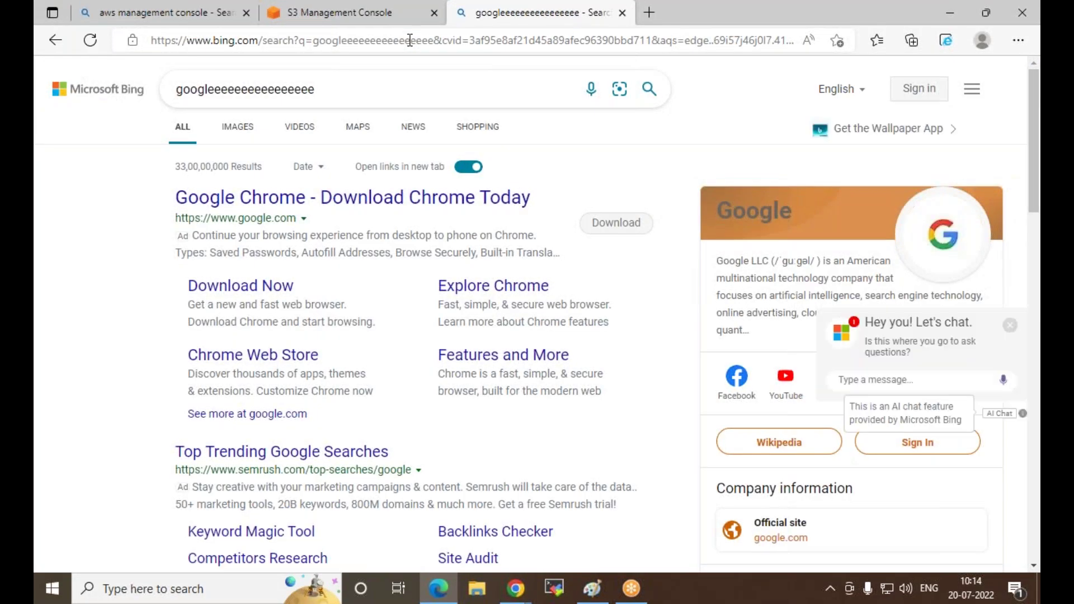
drag(315, 90, 43, 55)
text(google )
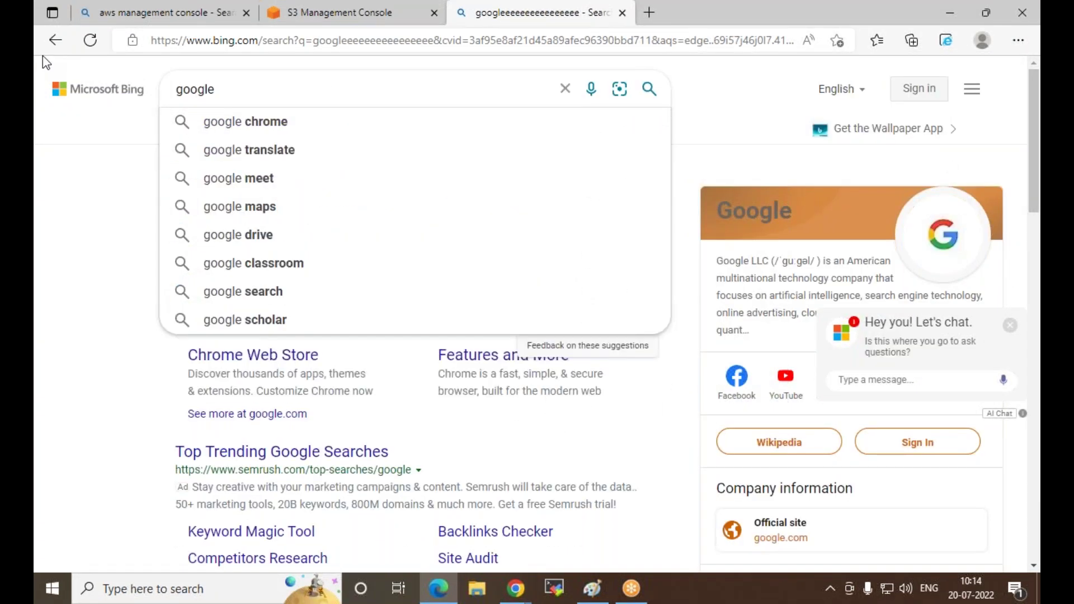
text(a)
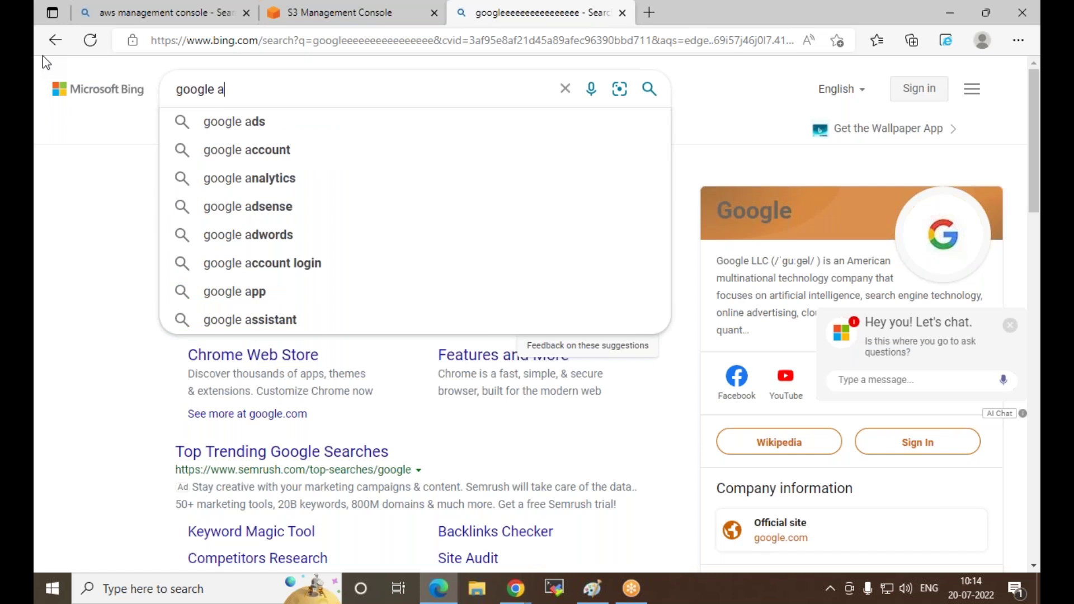
text(uth)
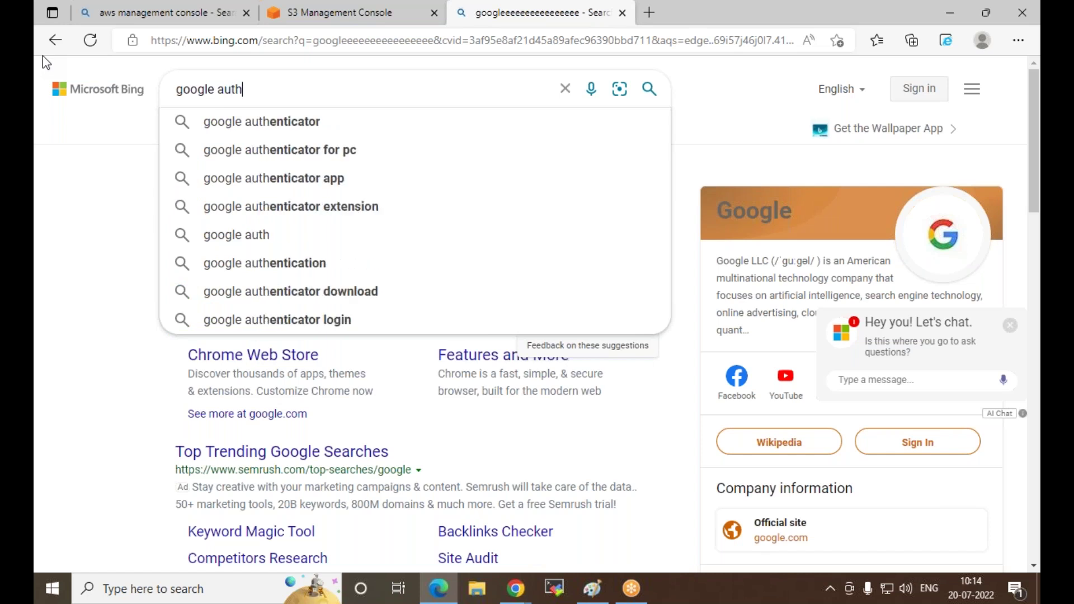
click(254, 128)
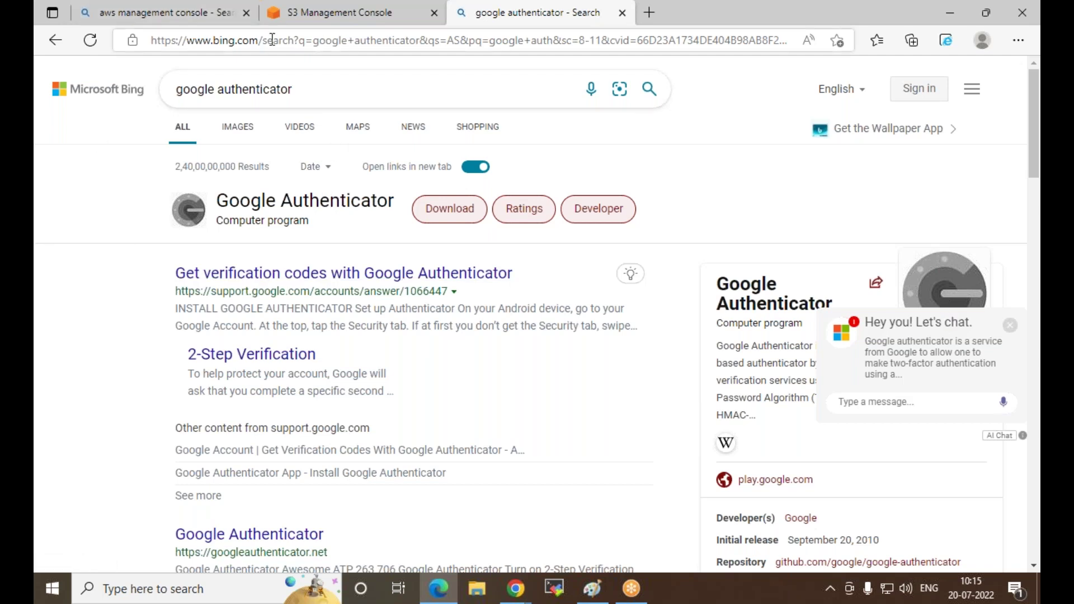
Step: Bring up the IAM console window and its Users list
mouse_move(527, 596)
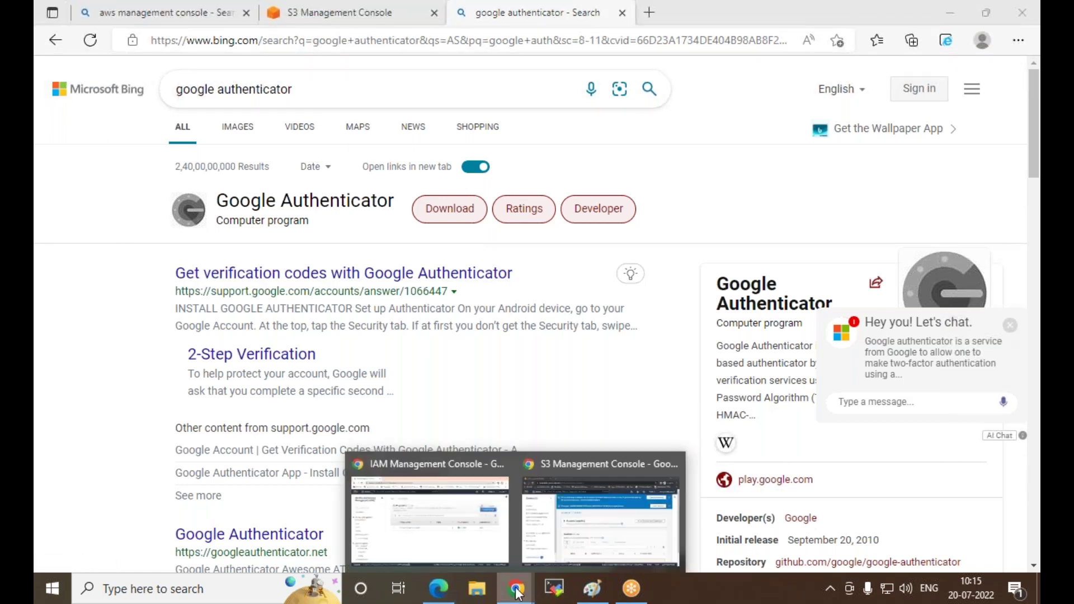
click(421, 522)
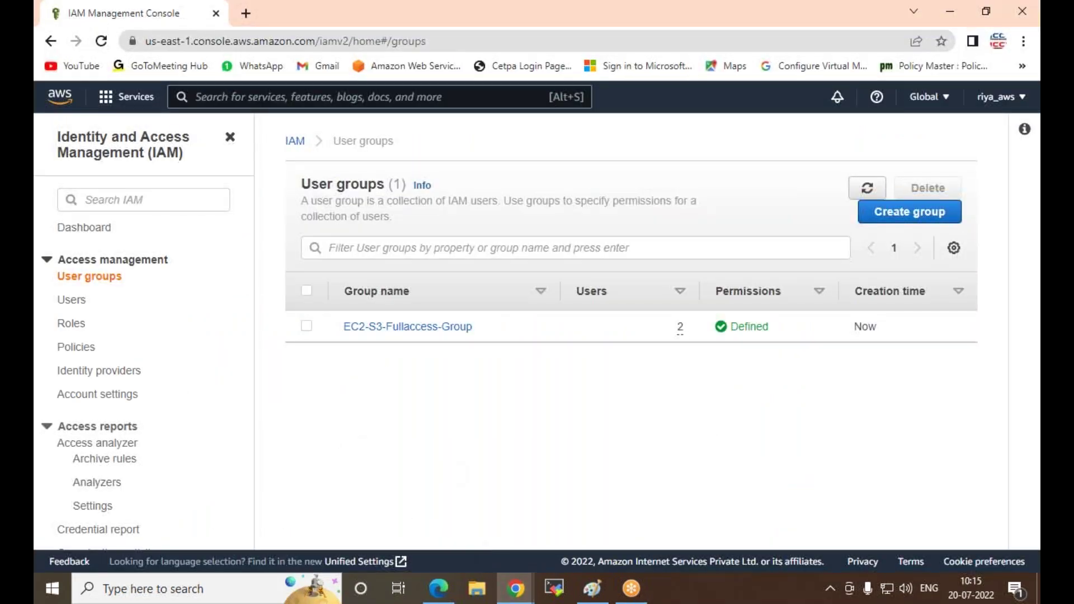
click(75, 302)
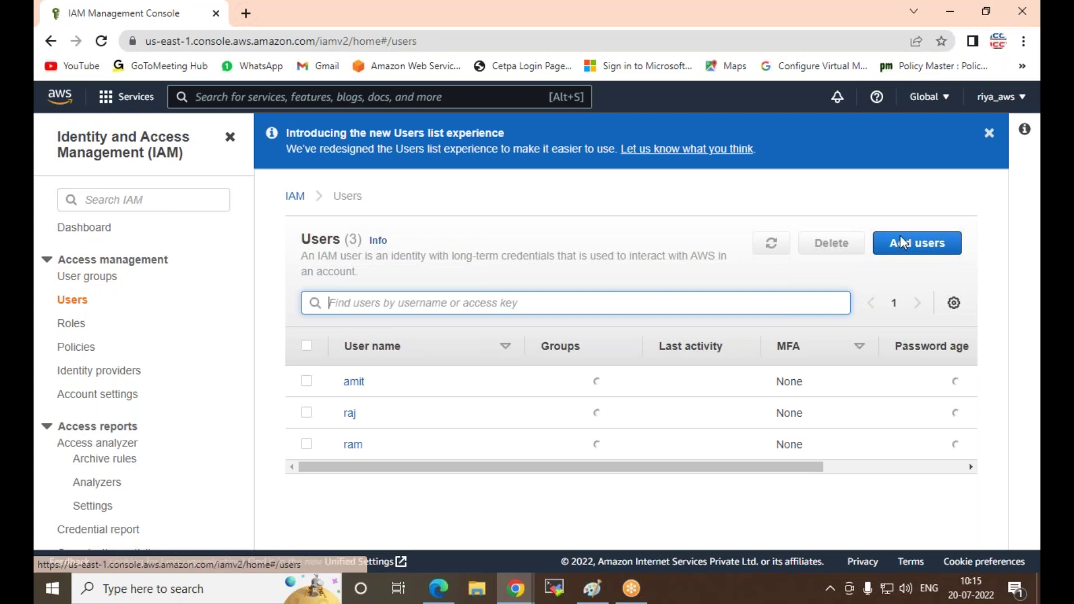
Step: Sign the group member out of the S3 console and go to the sign-in page
mouse_move(506, 594)
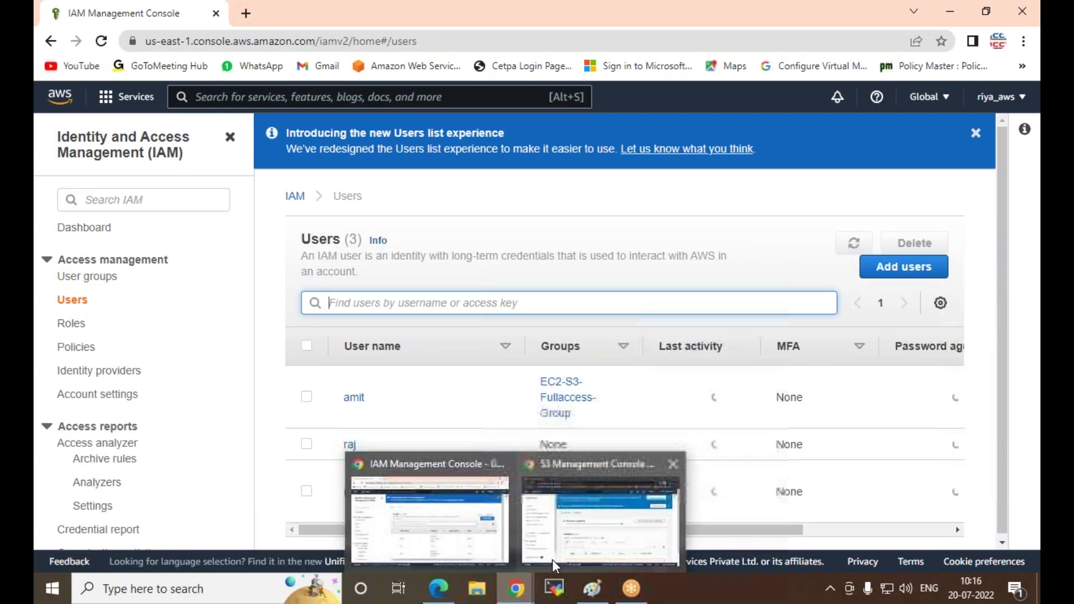
click(599, 520)
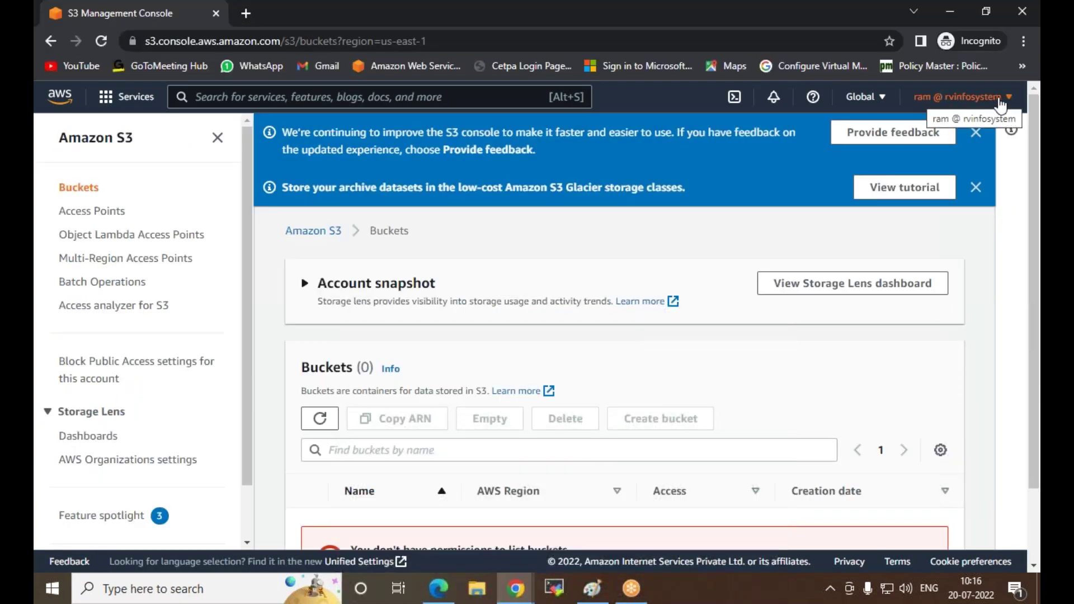
click(972, 105)
click(972, 405)
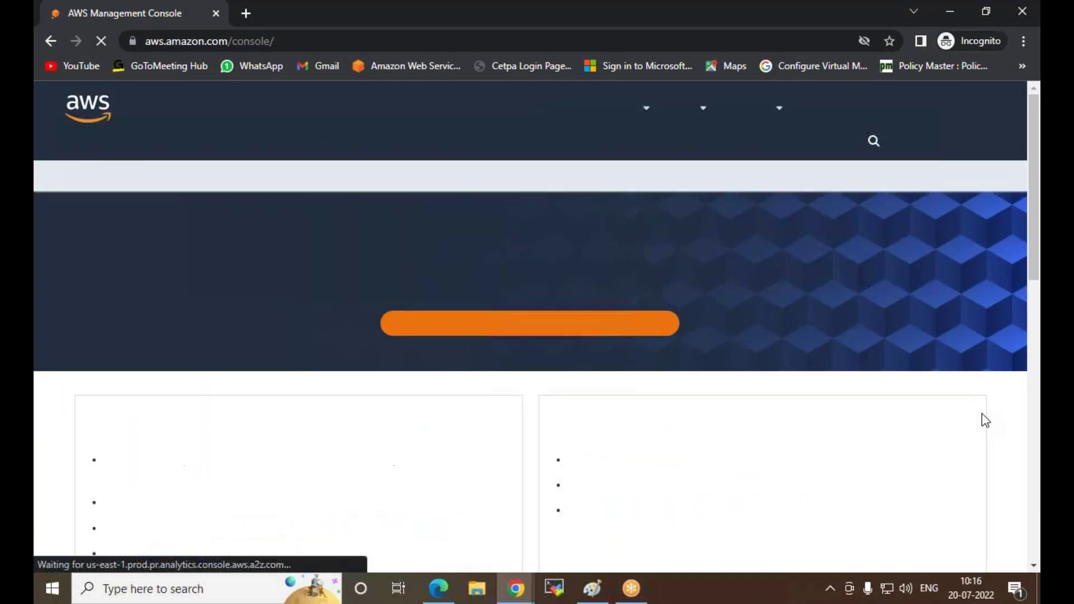
mouse_move(336, 144)
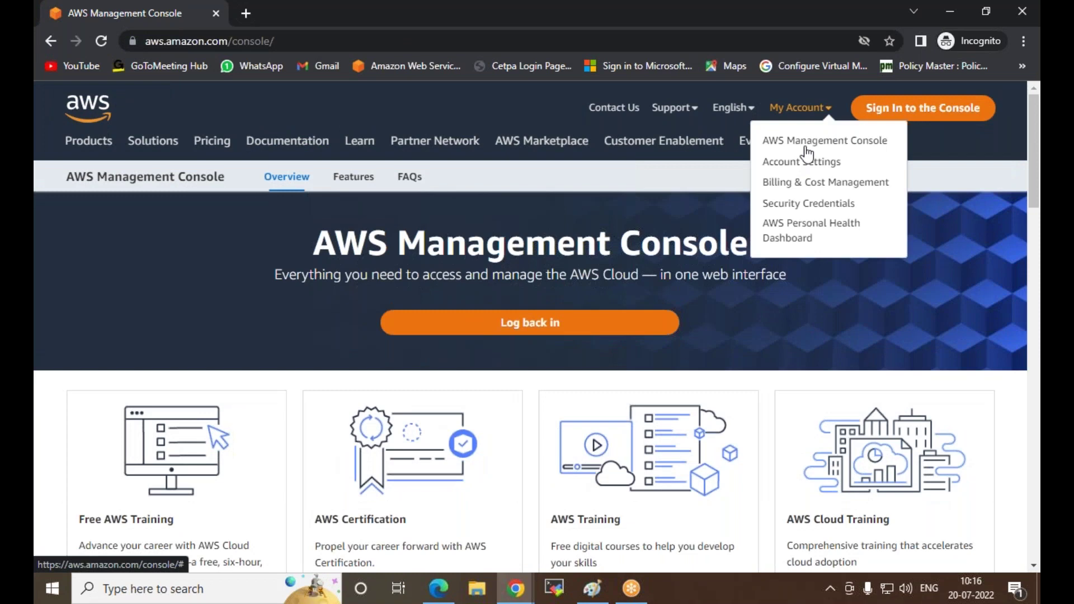
click(806, 144)
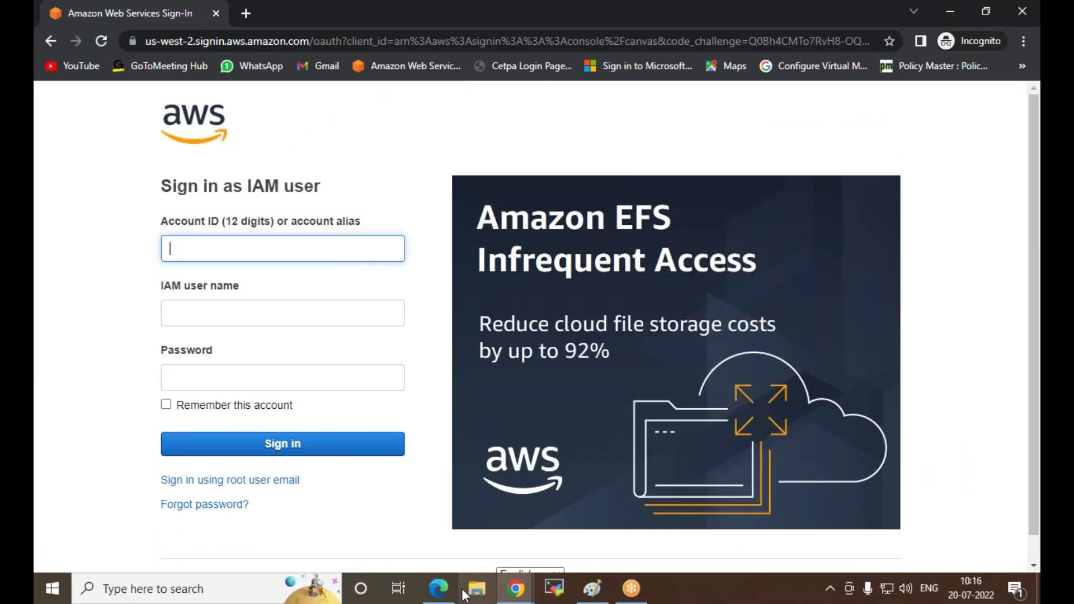
Step: Return to the IAM console and open user ram's summary page
click(516, 588)
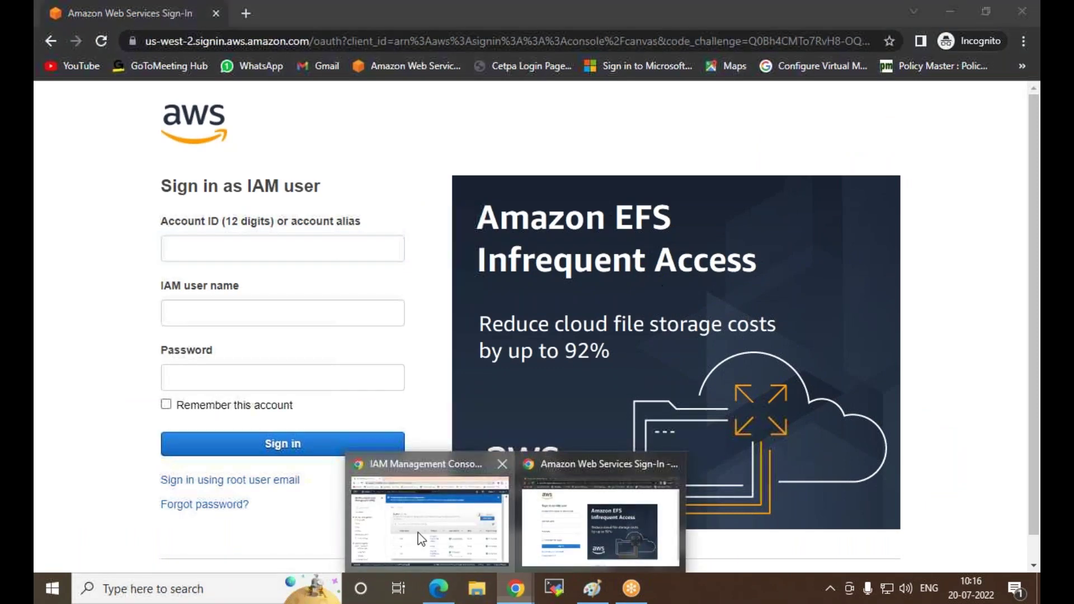
click(421, 539)
click(353, 493)
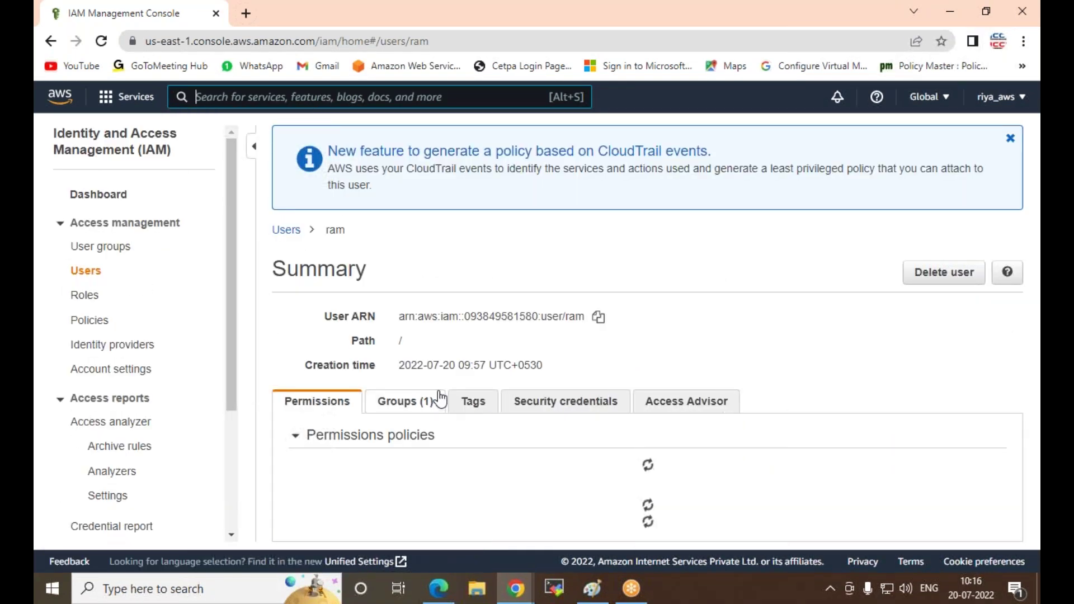
Step: On ram's Security credentials tab, check console password settings unchanged and start assigning an MFA device
click(567, 408)
scroll(556, 364, down, 1)
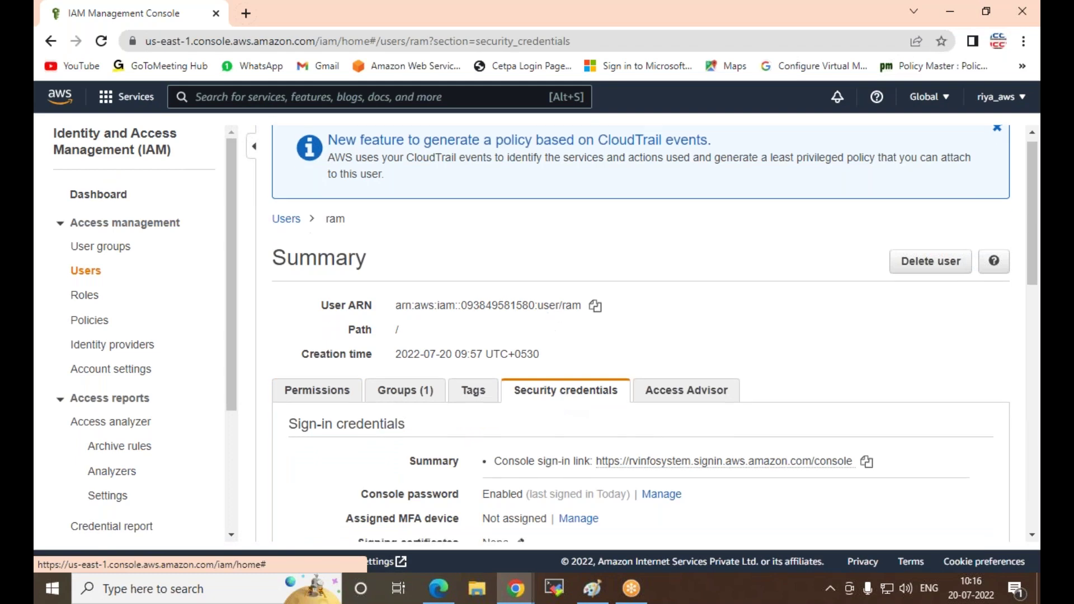
scroll(304, 311, down, 4)
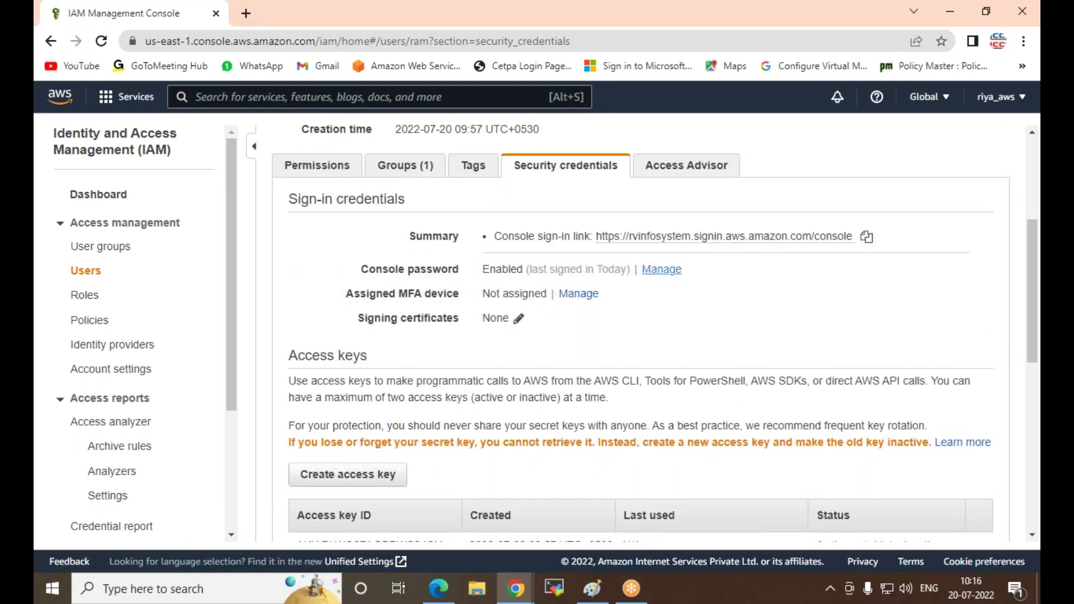
click(661, 269)
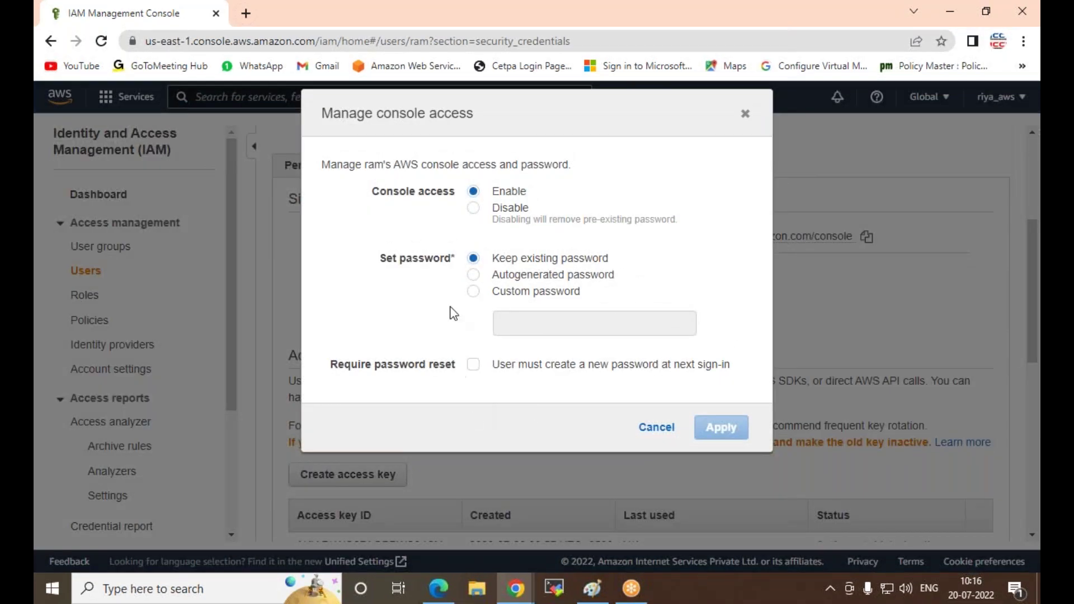
click(746, 116)
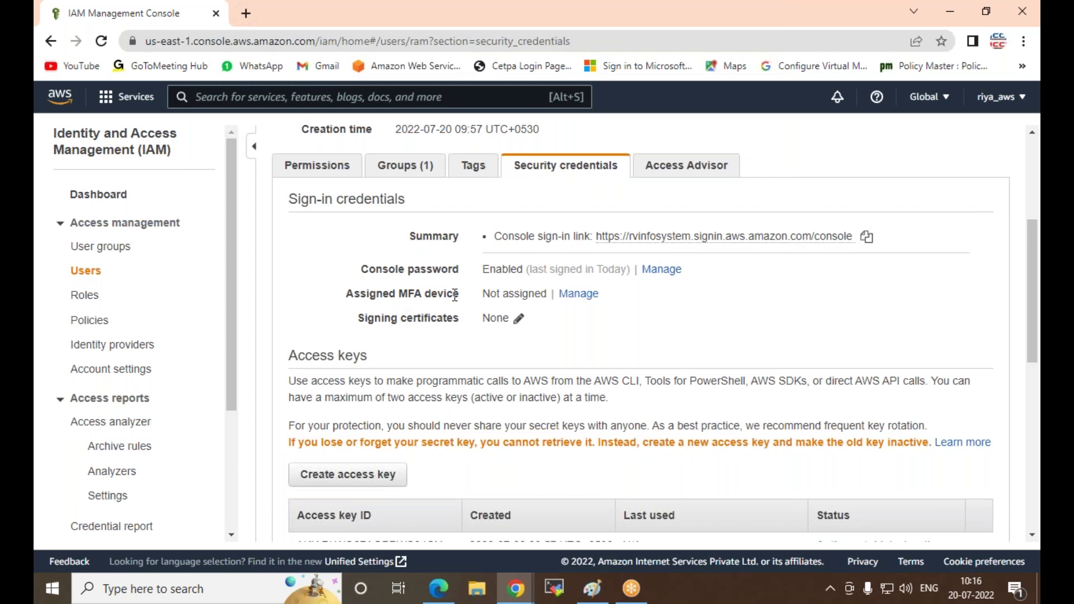
click(577, 294)
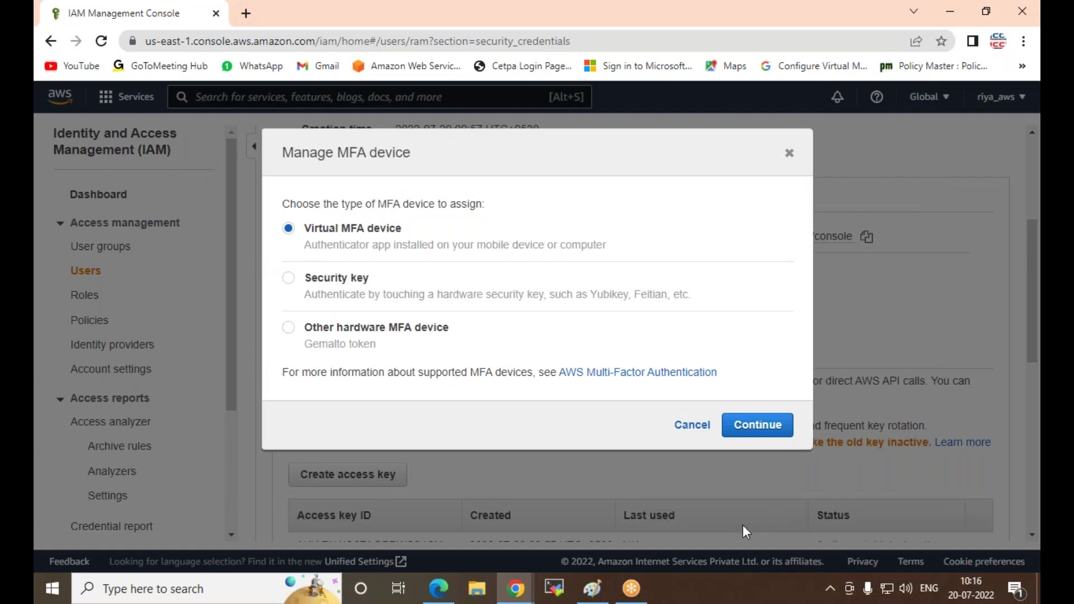
Step: Choose Virtual MFA device and reveal its QR code for the authenticator app
click(749, 425)
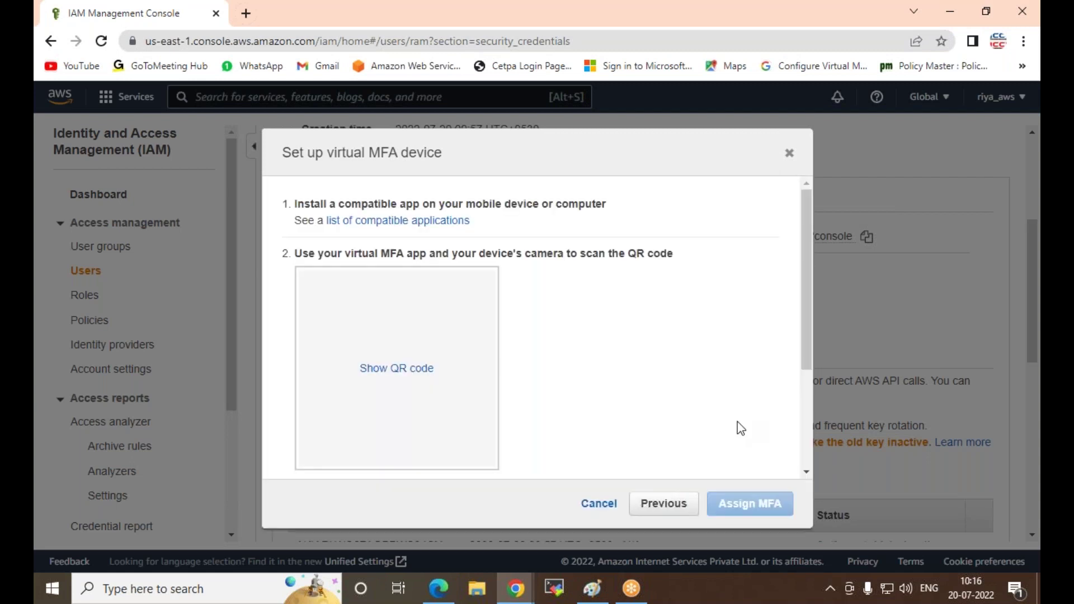
click(420, 370)
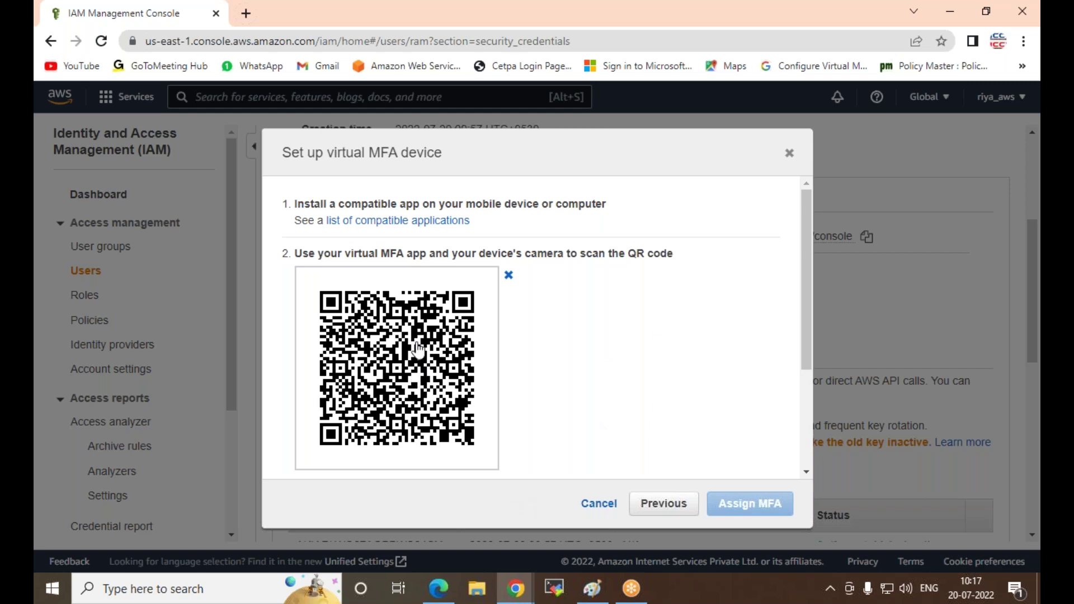
scroll(417, 346, down, 3)
Step: Enter two consecutive authenticator codes into MFA code 1 and MFA code 2
click(406, 391)
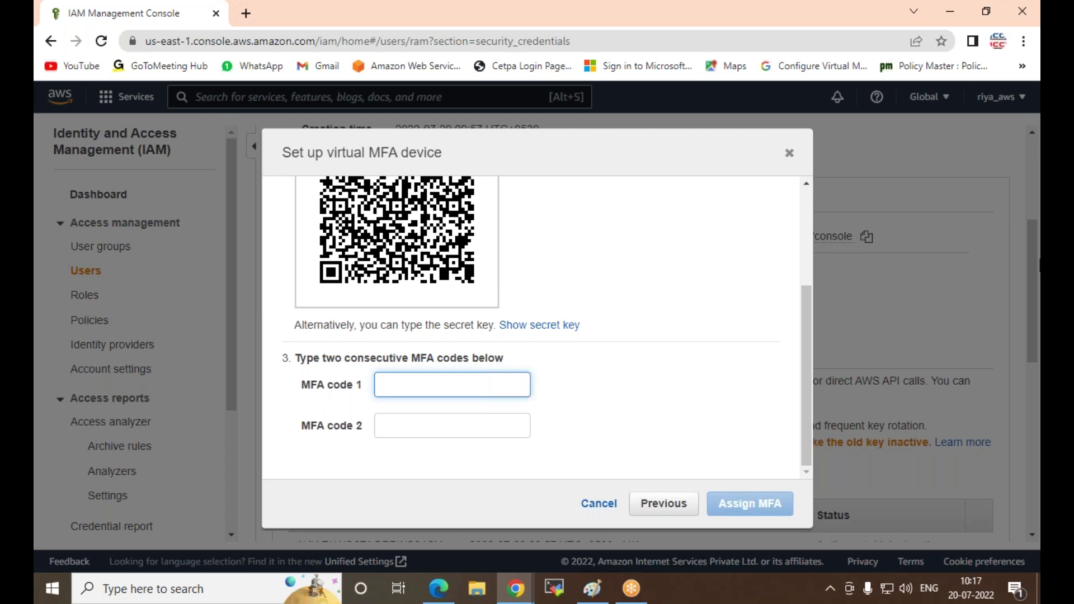
click(441, 421)
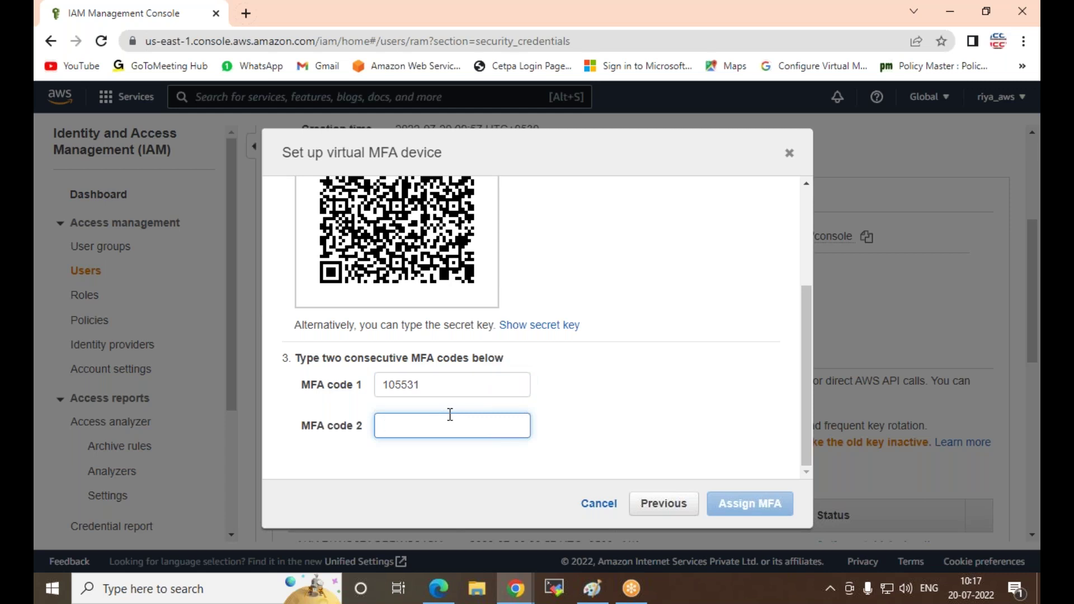
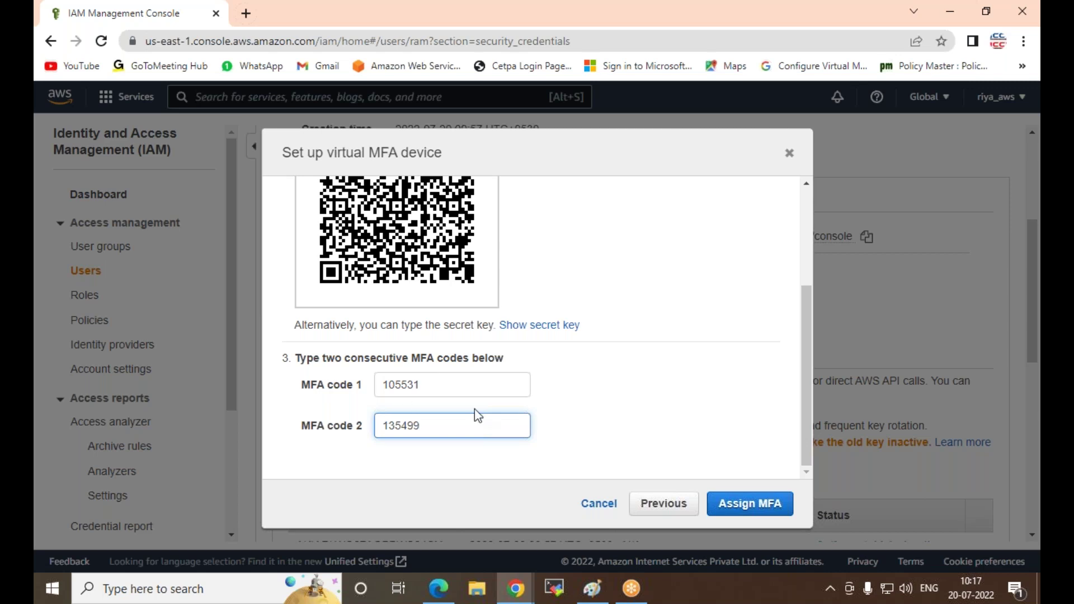
Step: Assign the virtual MFA device to ram, dismiss the success message, and switch to Paint
click(746, 507)
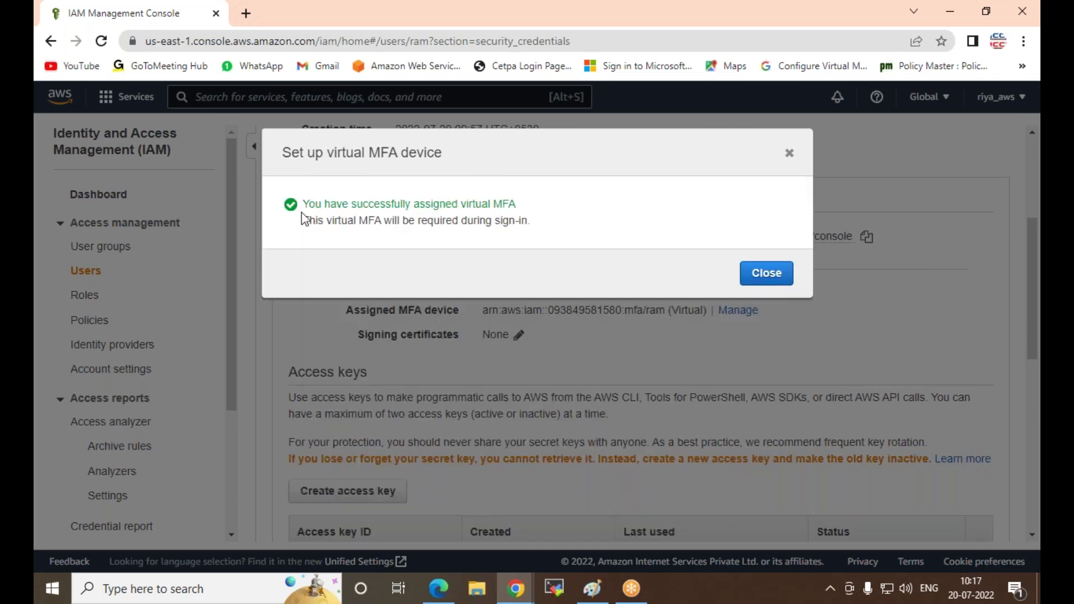
click(768, 277)
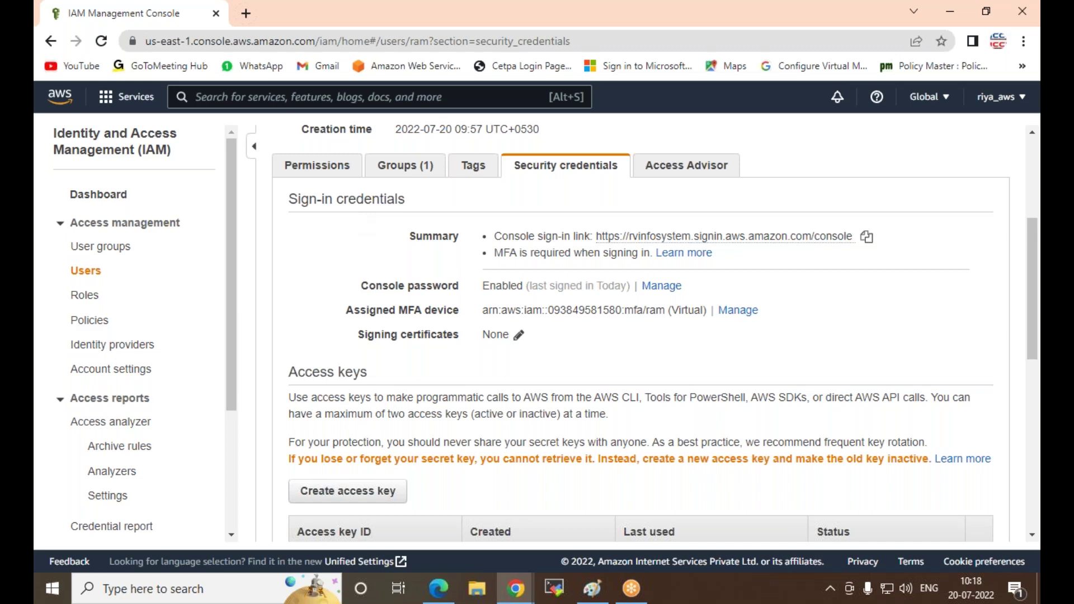
click(589, 598)
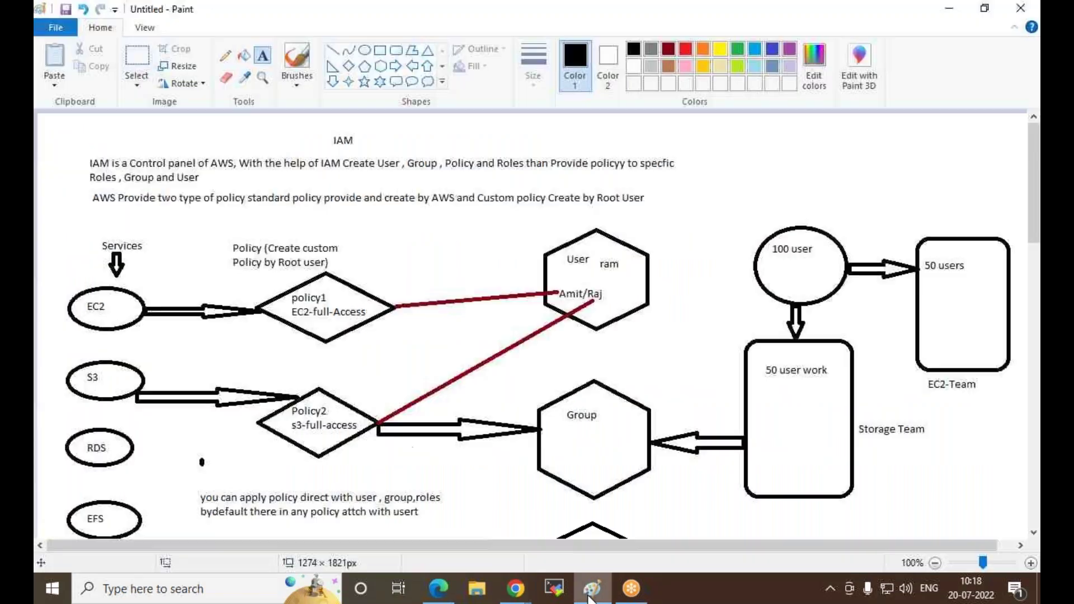
Step: Sign in as IAM user ram with the account alias and password, then submit an authenticator MFA code
mouse_move(530, 596)
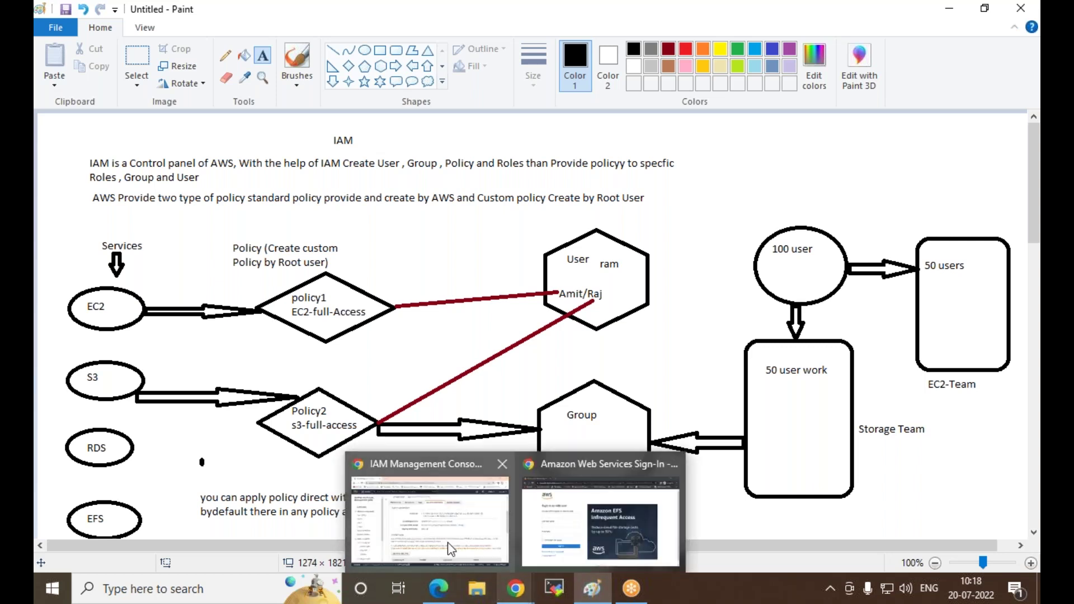
click(607, 537)
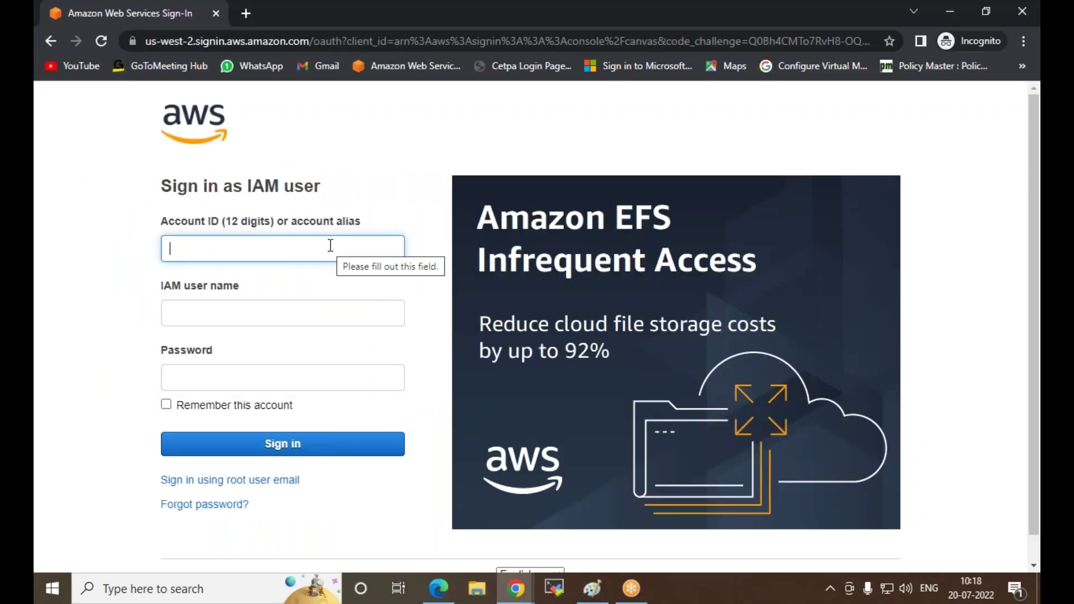
text(rvi)
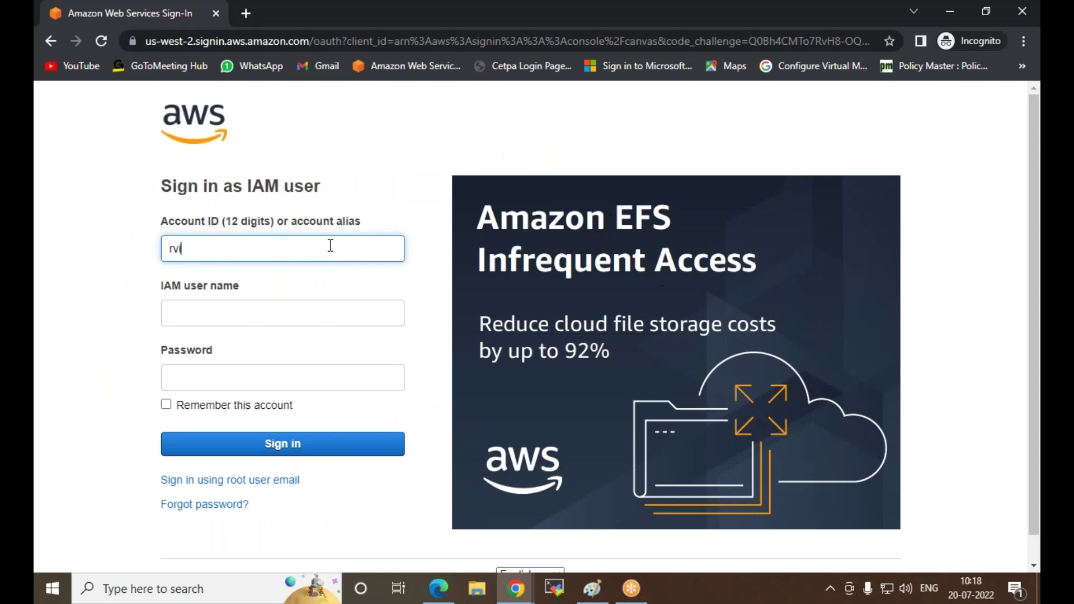
text(nfosystem)
key(Tab)
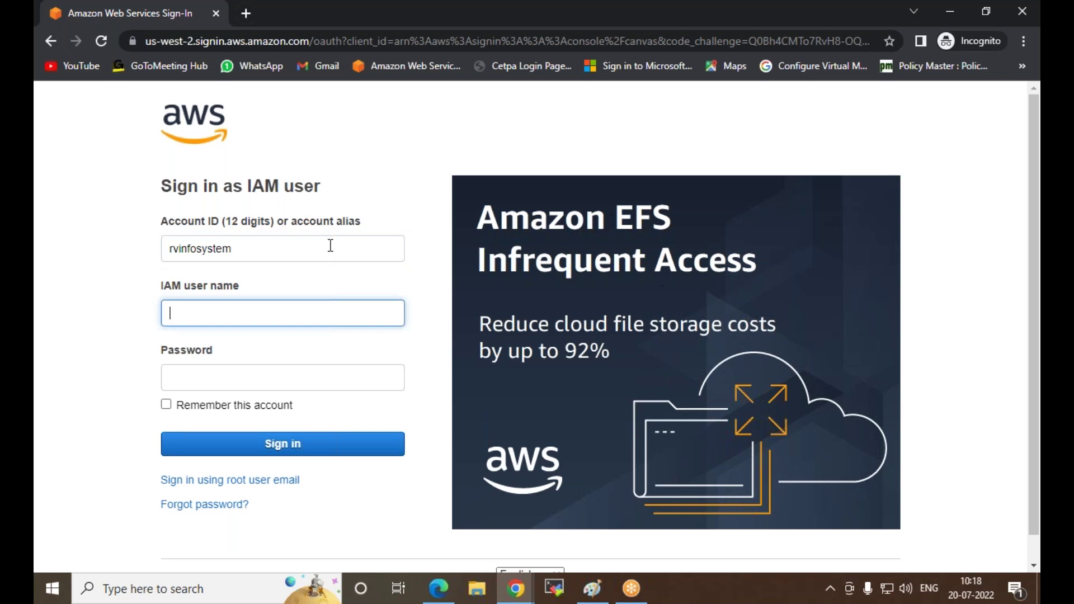
text(ram)
key(Tab)
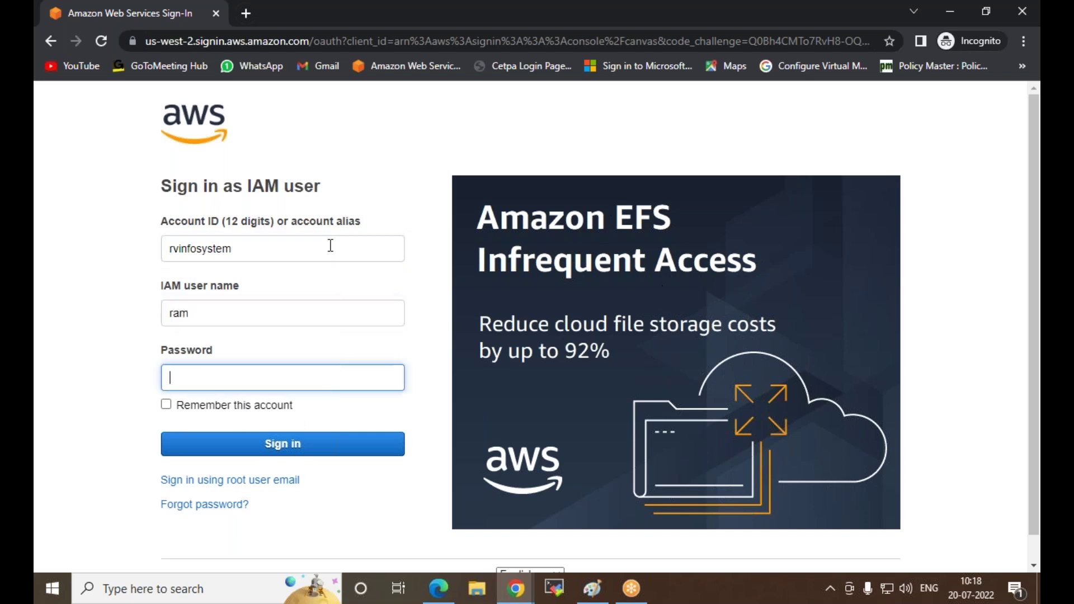
text(********)
key(Return)
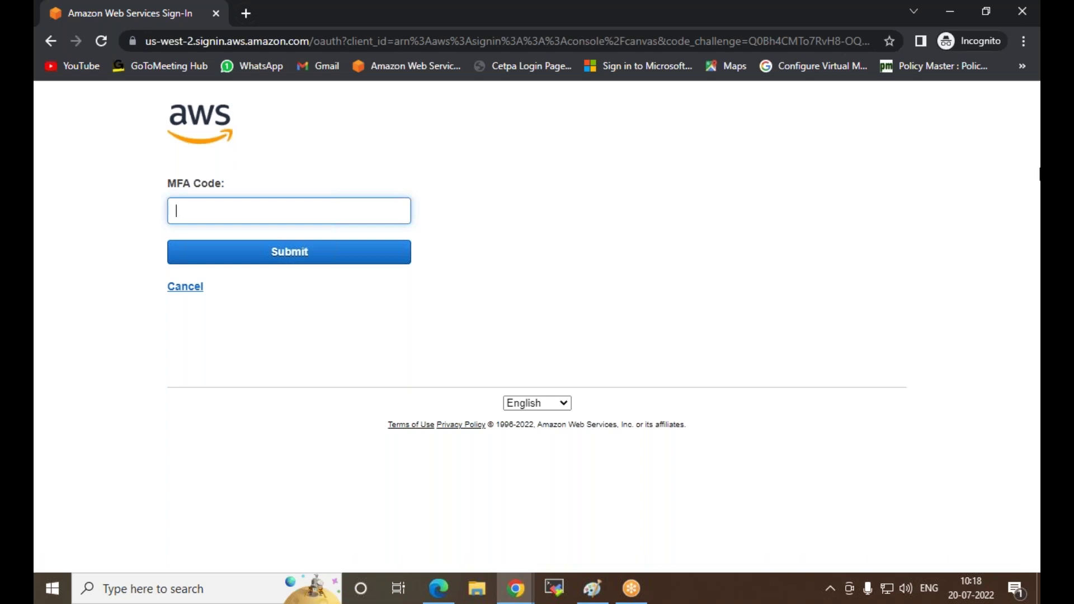
click(297, 256)
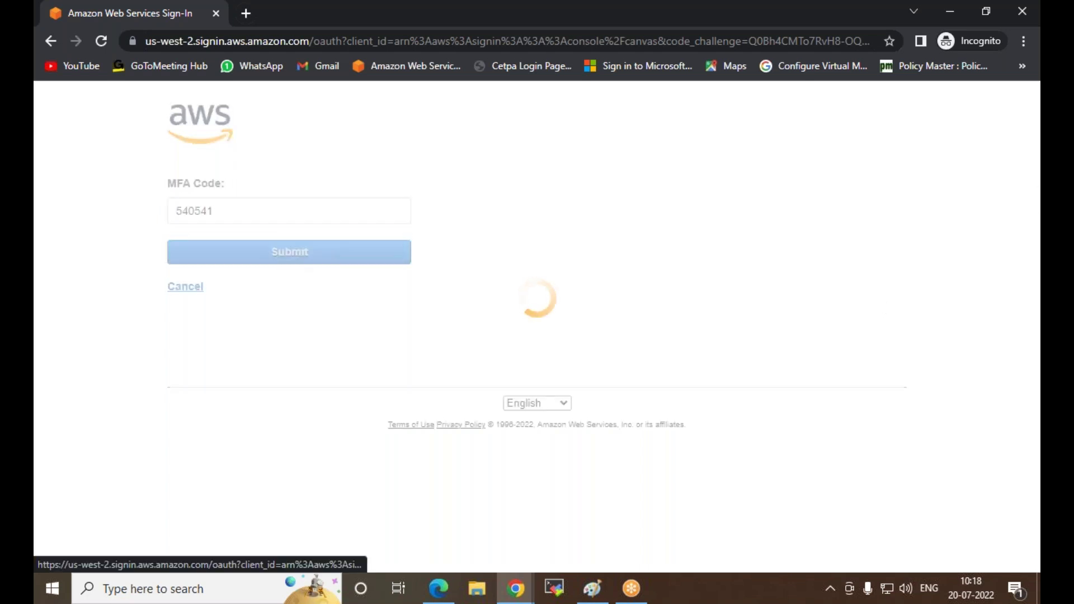